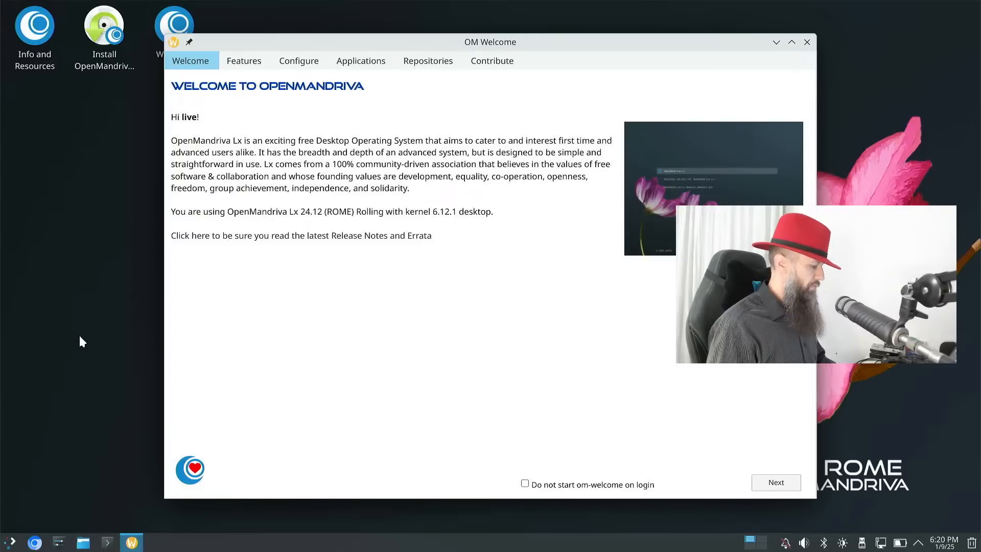
- Launch Chromium and decline both KDE Wallet creation prompts
{"action": "left_click", "coordinate": [34, 542]}
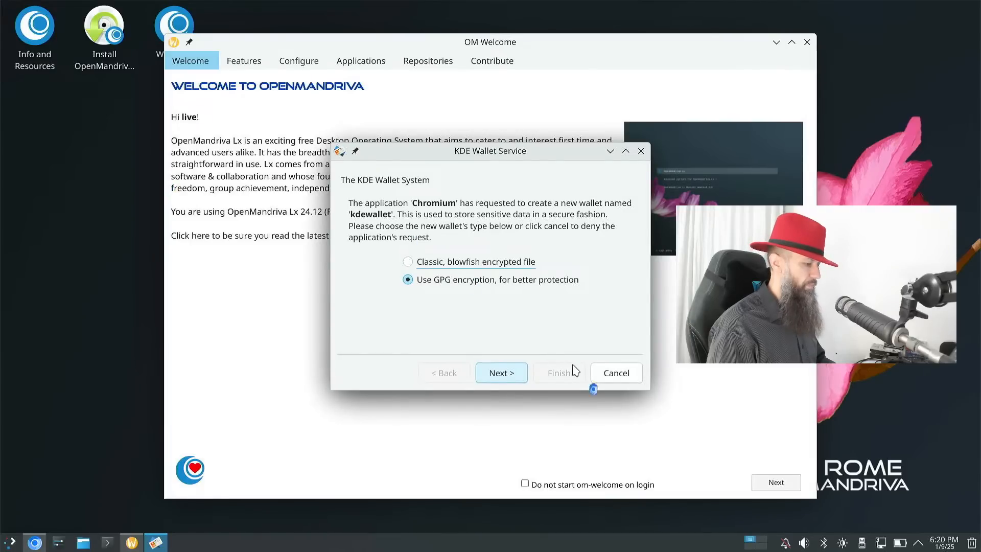
{"action": "left_click", "coordinate": [622, 372]}
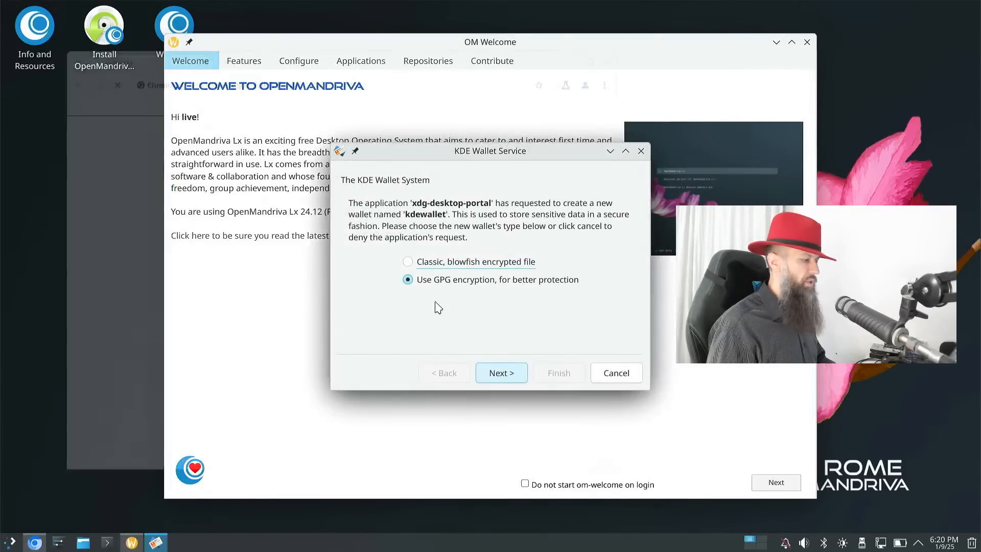
{"action": "left_click", "coordinate": [616, 373]}
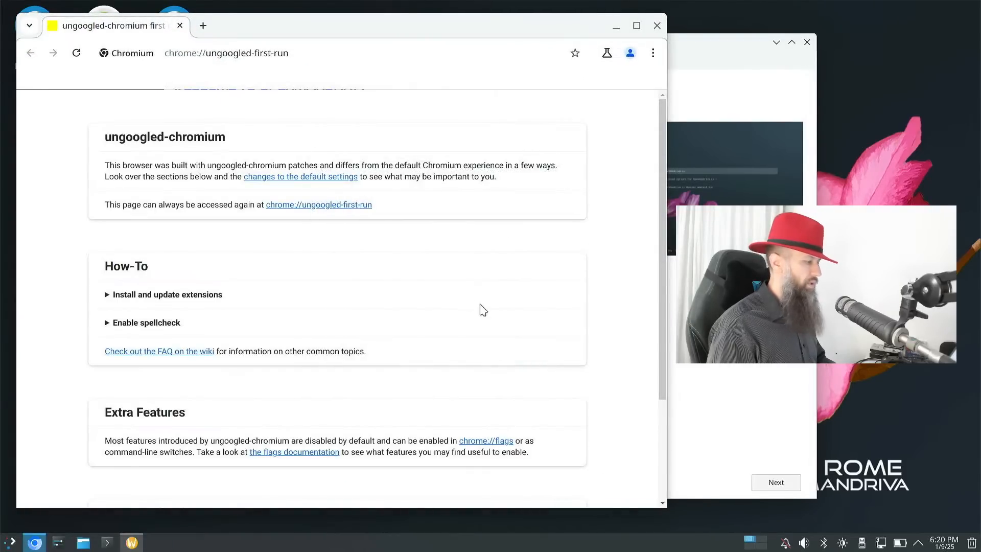
- Go to openmandriva.org in the address bar
{"action": "left_click", "coordinate": [300, 52]}
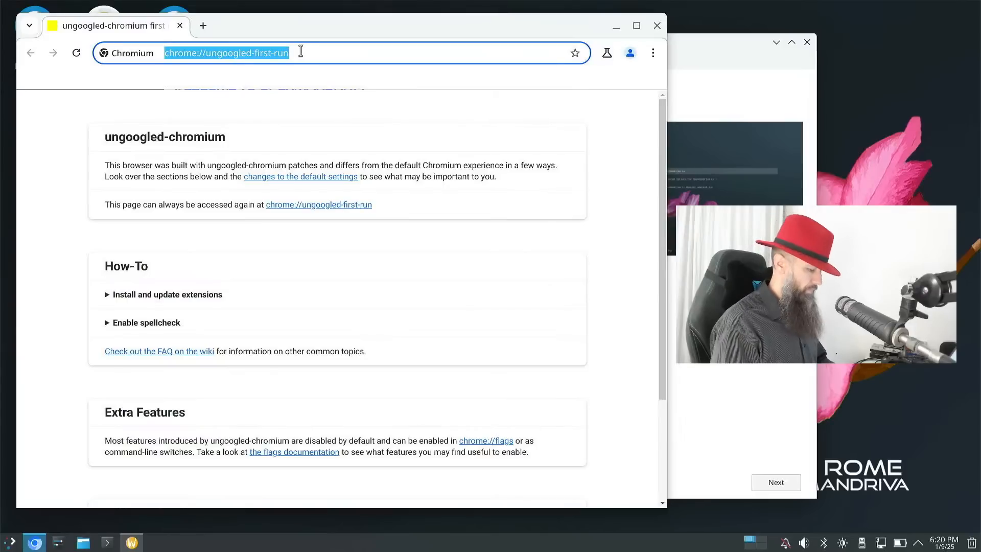
{"action": "type", "text": "openmandriva.org"}
{"action": "key", "text": "Return"}
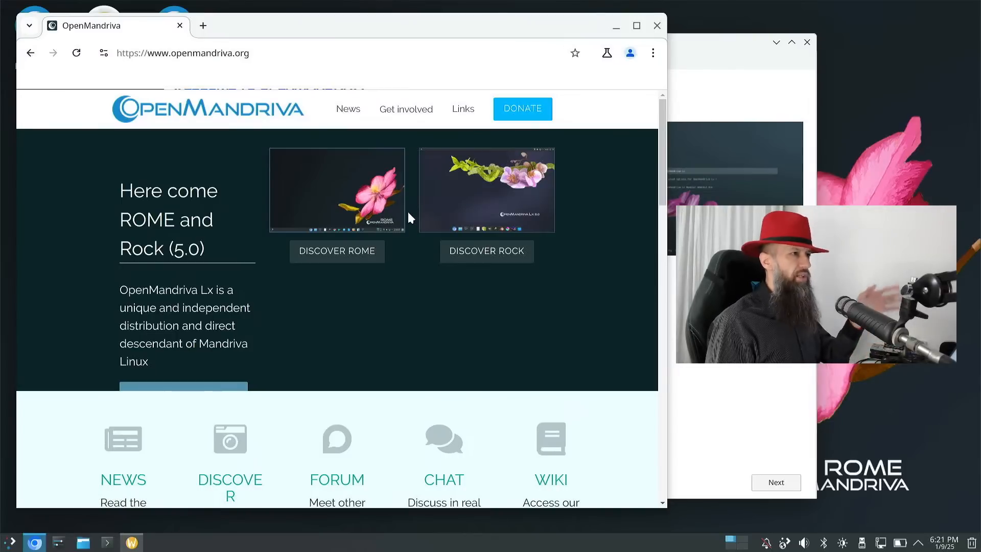
- Maximize the Chromium window on the OpenMandriva home page
{"action": "scroll", "coordinate": [351, 265], "scroll_direction": "down", "scroll_amount": 7}
{"action": "scroll", "coordinate": [351, 266], "scroll_direction": "up", "scroll_amount": 7}
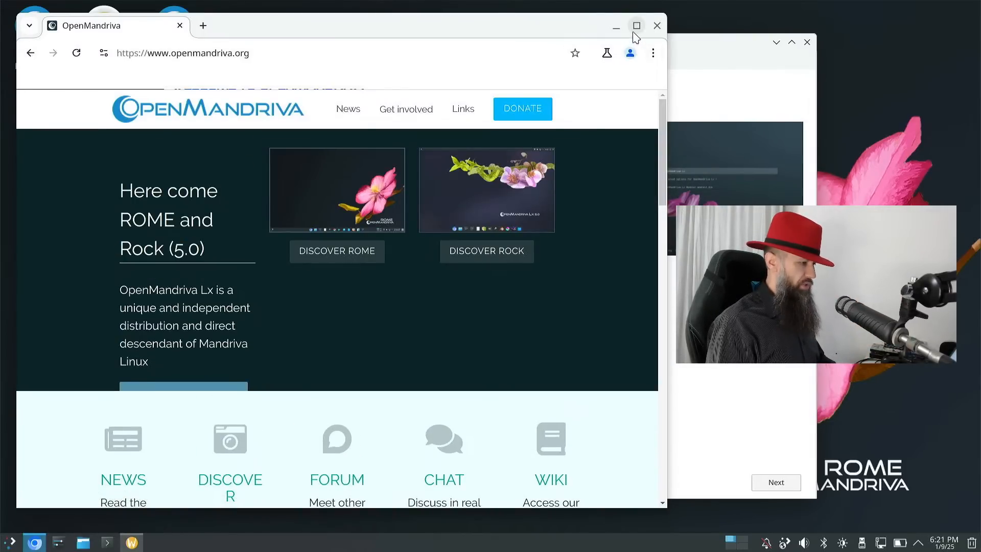
{"action": "left_click", "coordinate": [636, 26]}
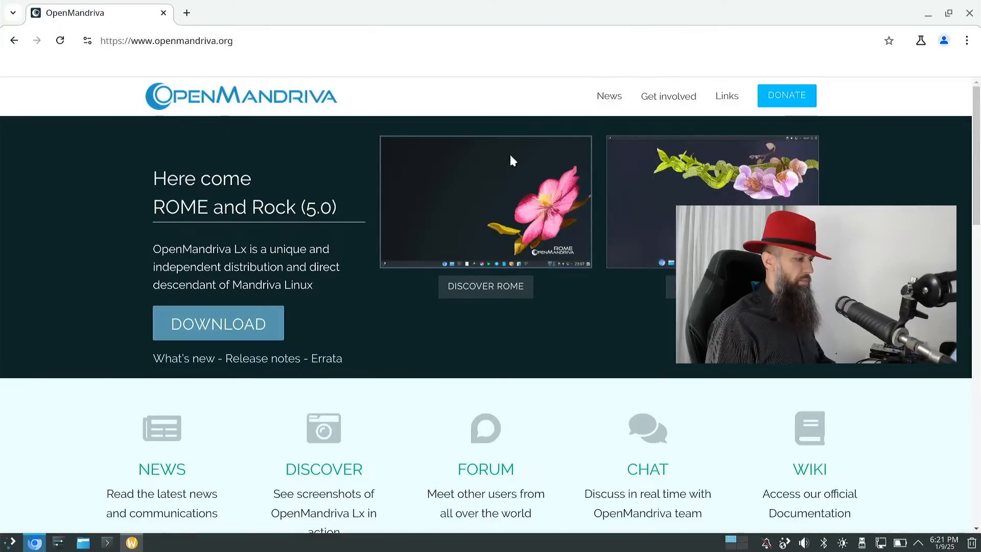
- Open the DOWNLOAD page and scroll through the Rock, ROME, Cooker, Spins and Server editions
{"action": "left_click", "coordinate": [217, 325]}
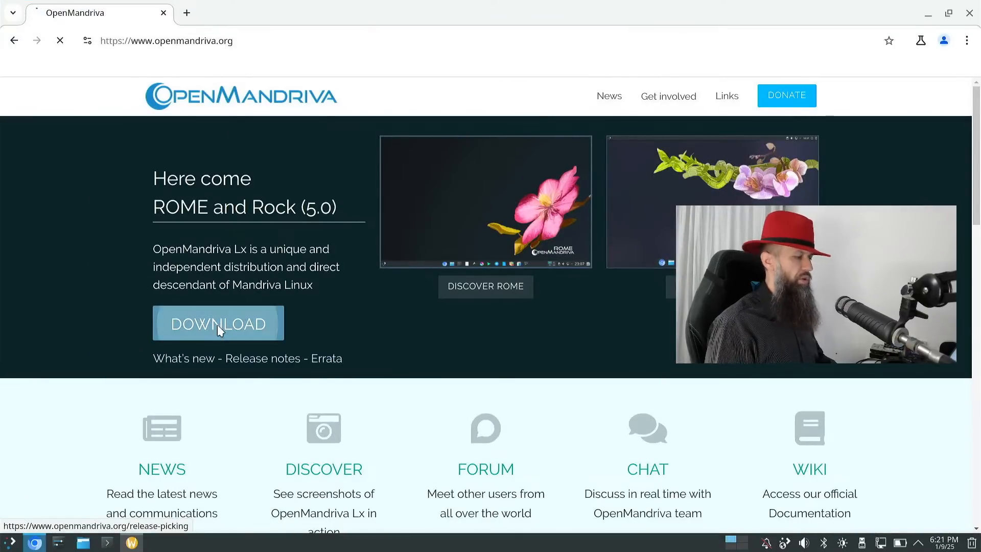
{"action": "scroll", "coordinate": [363, 293], "scroll_direction": "down", "scroll_amount": 4}
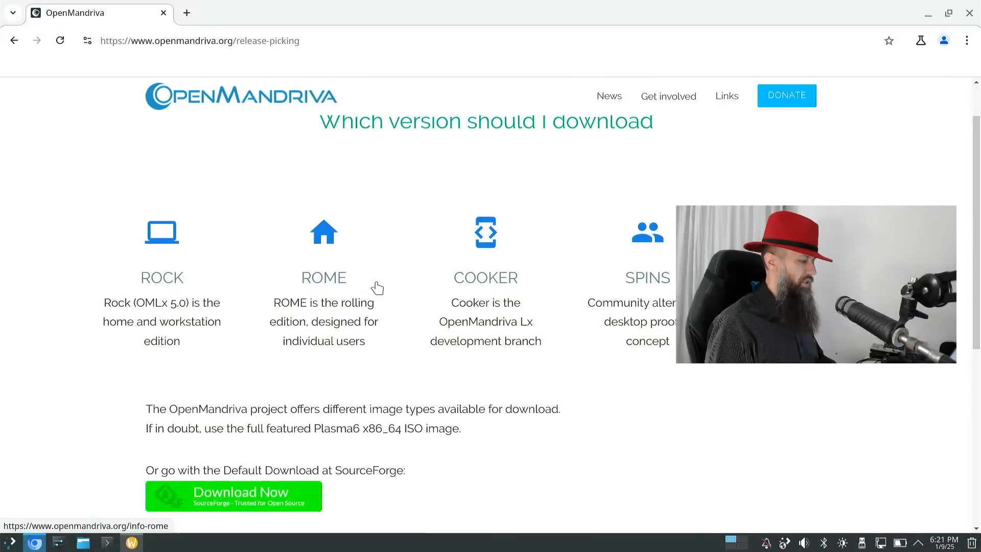
{"action": "scroll", "coordinate": [376, 283], "scroll_direction": "down", "scroll_amount": 2}
{"action": "scroll", "coordinate": [376, 282], "scroll_direction": "up", "scroll_amount": 4}
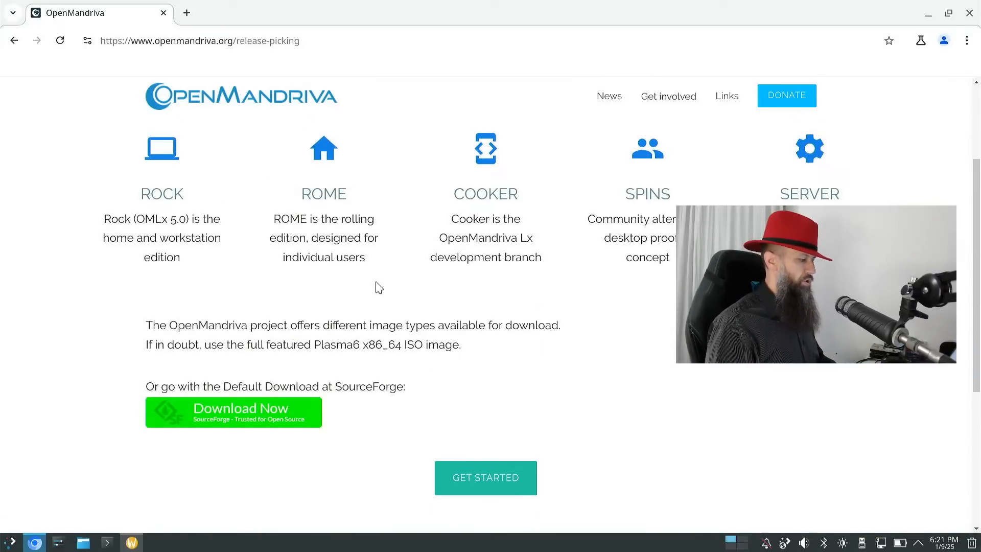
{"action": "scroll", "coordinate": [378, 288], "scroll_direction": "down", "scroll_amount": 3}
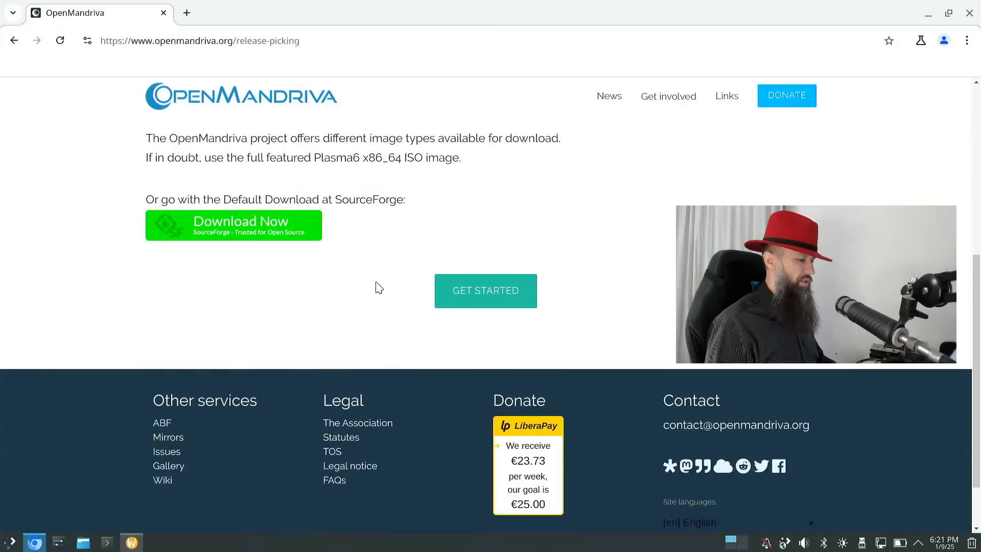
{"action": "scroll", "coordinate": [378, 288], "scroll_direction": "up", "scroll_amount": 4}
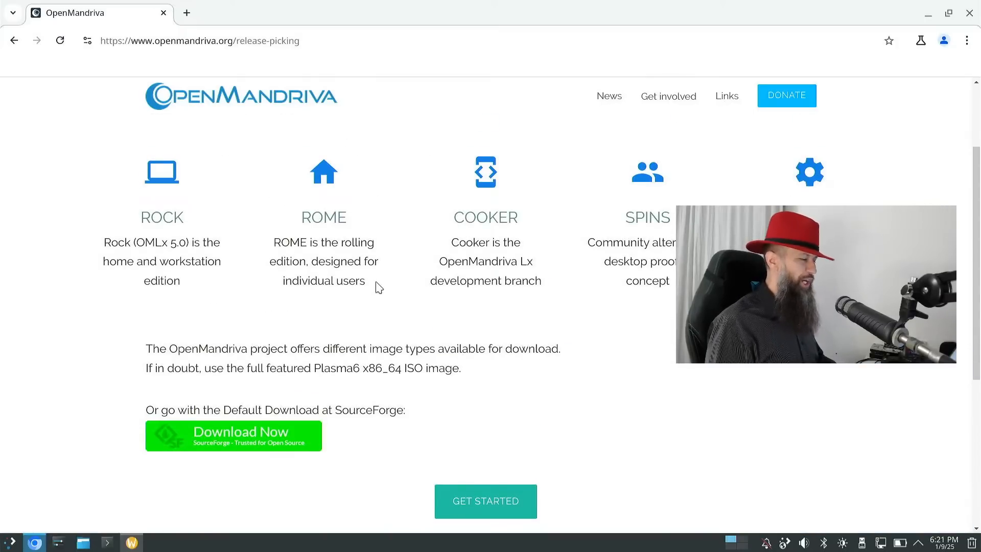
{"action": "scroll", "coordinate": [379, 288], "scroll_direction": "down", "scroll_amount": 1}
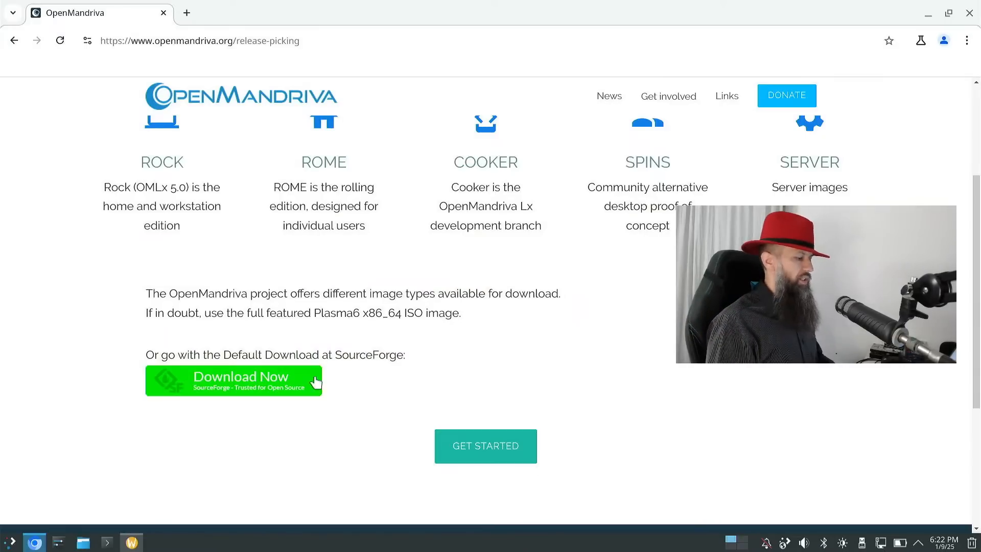
- Refuse SourceForge's privacy consent, cancel saving the ROME 24.12 ISO, and close Chromium
{"action": "left_click", "coordinate": [260, 389]}
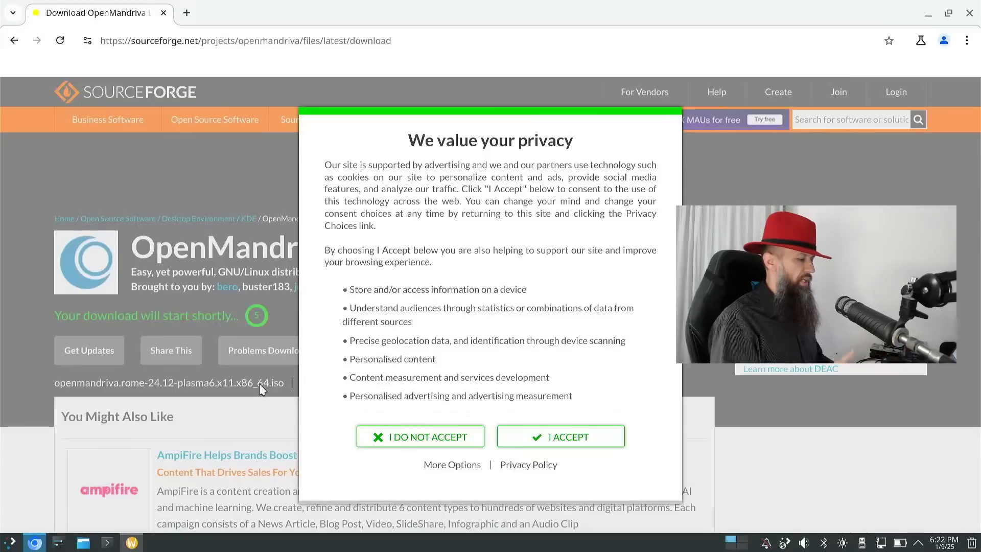
{"action": "left_click", "coordinate": [459, 439]}
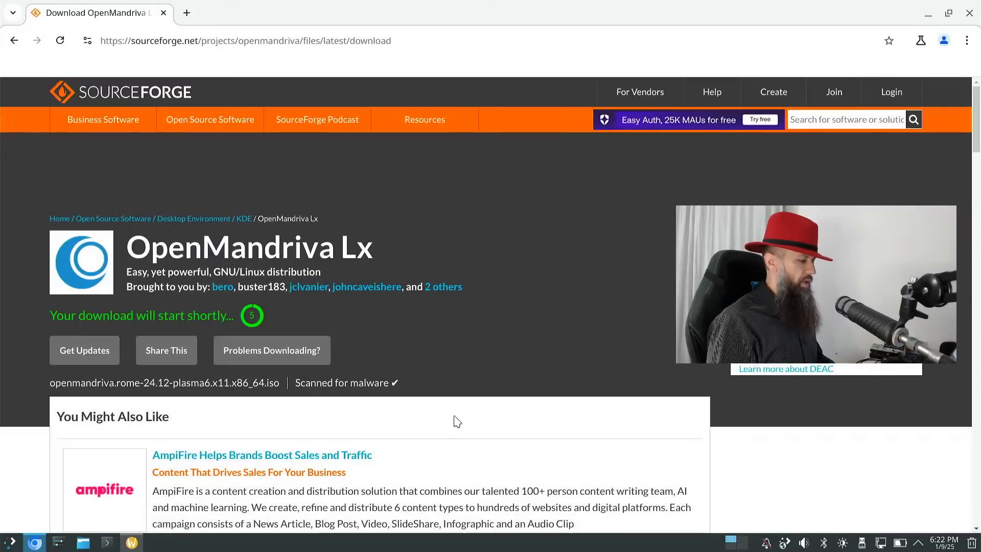
{"action": "scroll", "coordinate": [385, 338], "scroll_direction": "down", "scroll_amount": 3}
{"action": "scroll", "coordinate": [384, 338], "scroll_direction": "up", "scroll_amount": 3}
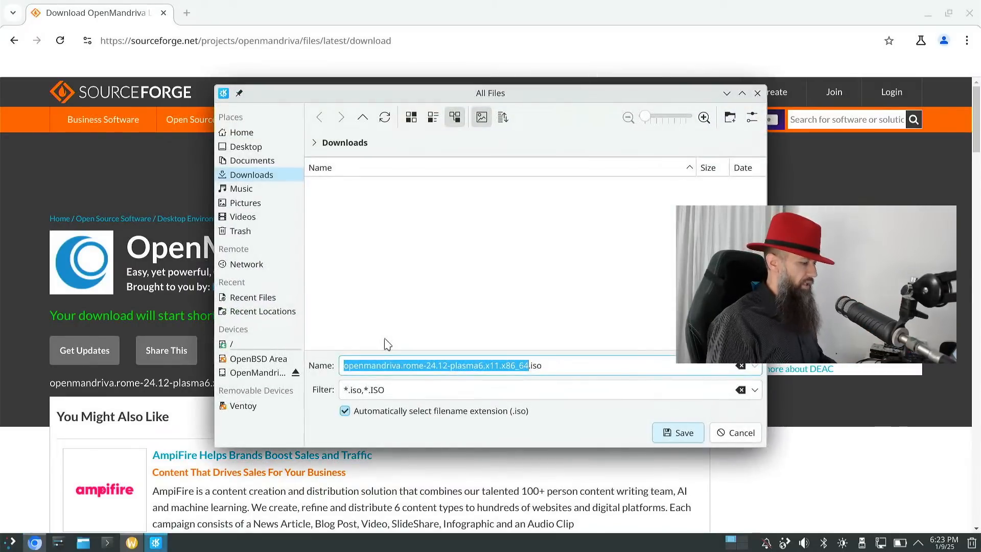
{"action": "left_click", "coordinate": [733, 435]}
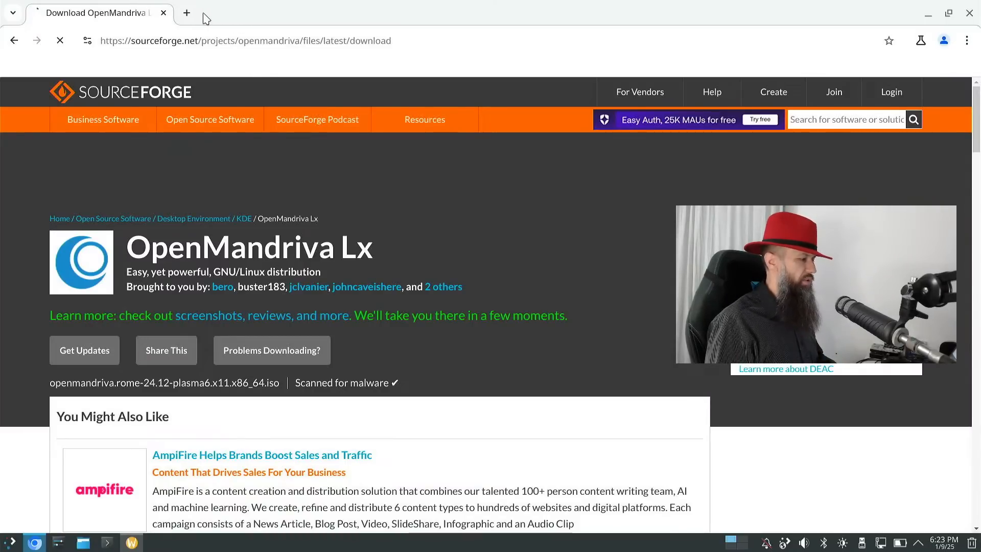
{"action": "left_click", "coordinate": [163, 13]}
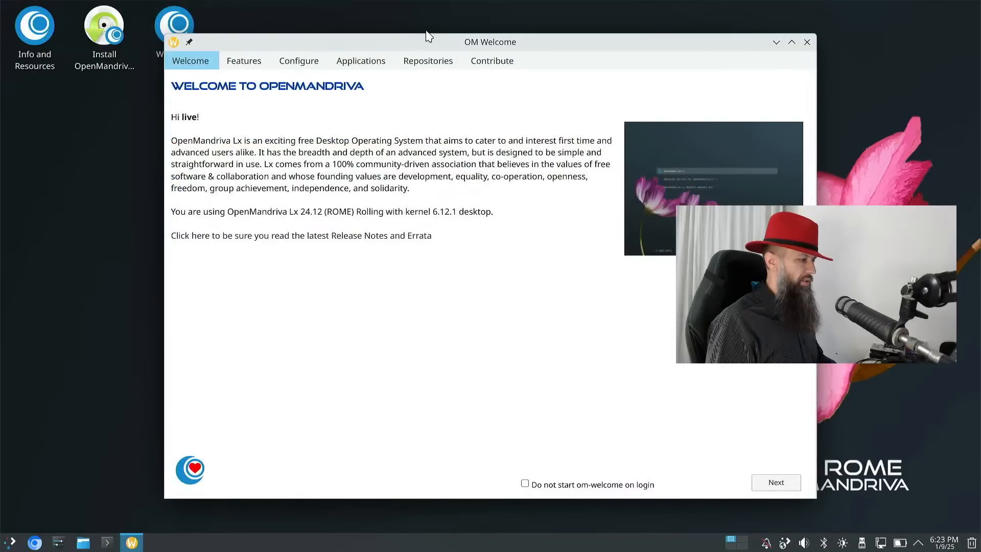
- Browse the KDE Plasma, LibreOffice and Repository Selector features and Configure page, then close OM Welcome
{"action": "left_click_drag", "start_coordinate": [427, 45], "coordinate": [413, 32]}
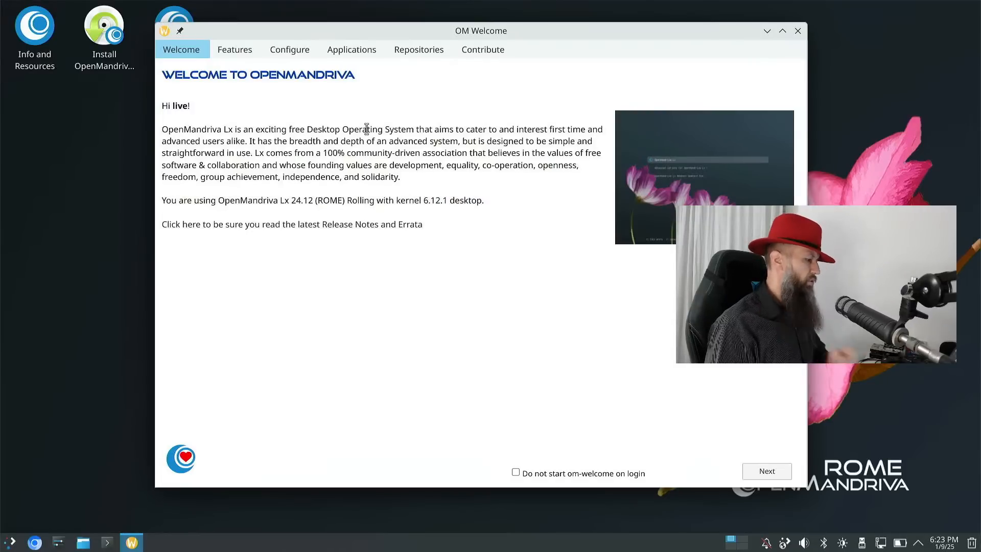
{"action": "left_click", "coordinate": [238, 55]}
{"action": "left_click", "coordinate": [238, 162]}
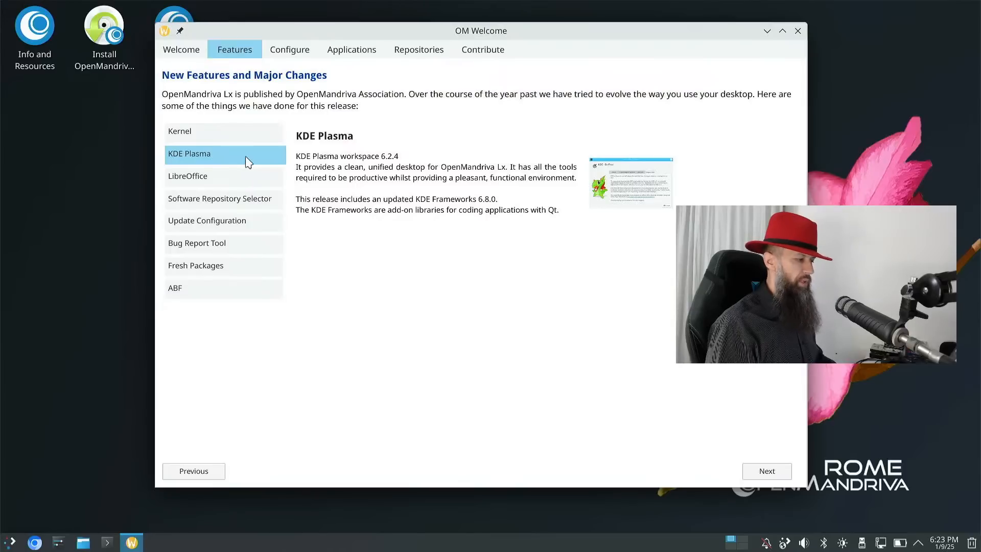
{"action": "left_click", "coordinate": [227, 177]}
{"action": "left_click", "coordinate": [224, 201]}
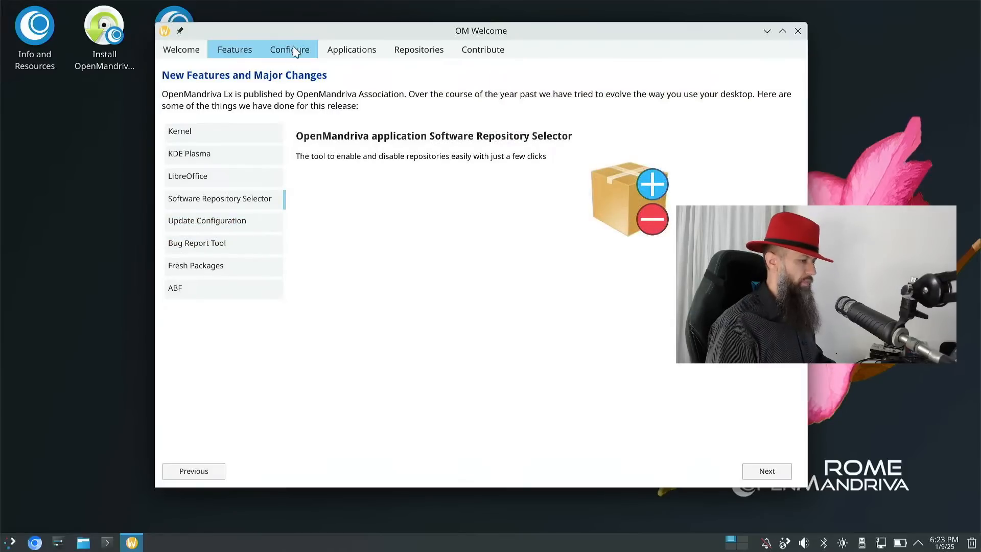
{"action": "left_click", "coordinate": [295, 51]}
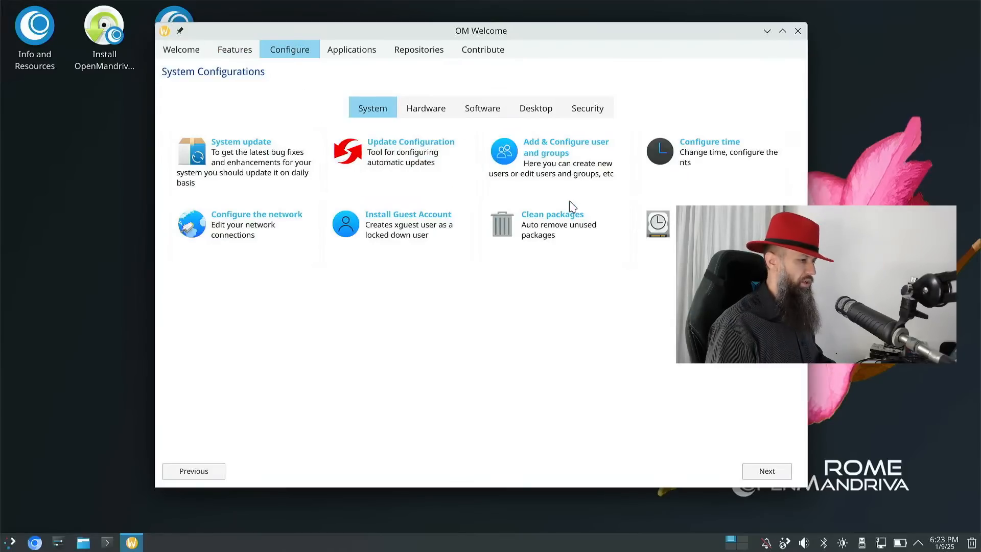
{"action": "left_click", "coordinate": [798, 31]}
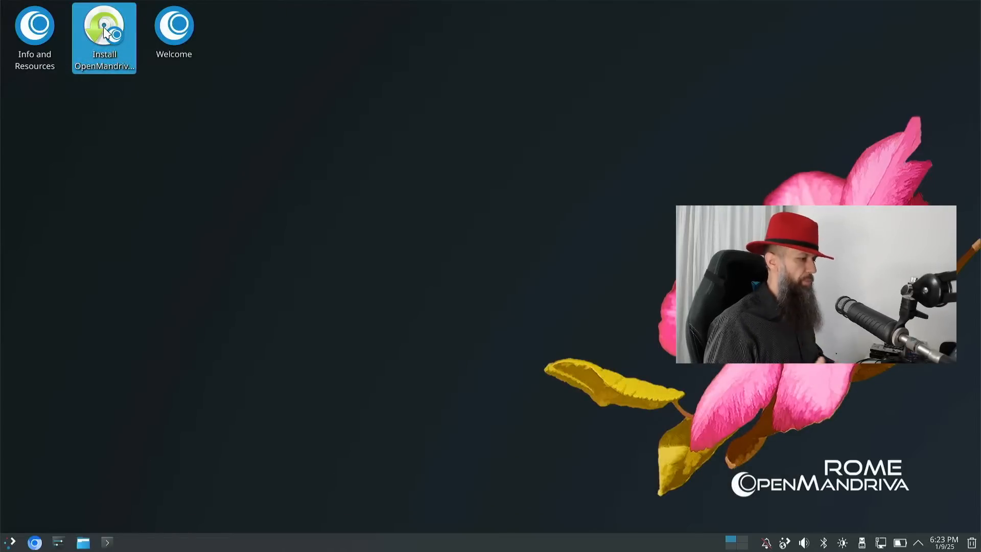
- Launch the OpenMandriva installer and continue past the welcome page
{"action": "double_click", "coordinate": [123, 61]}
{"action": "left_click_drag", "start_coordinate": [420, 102], "coordinate": [519, 27]}
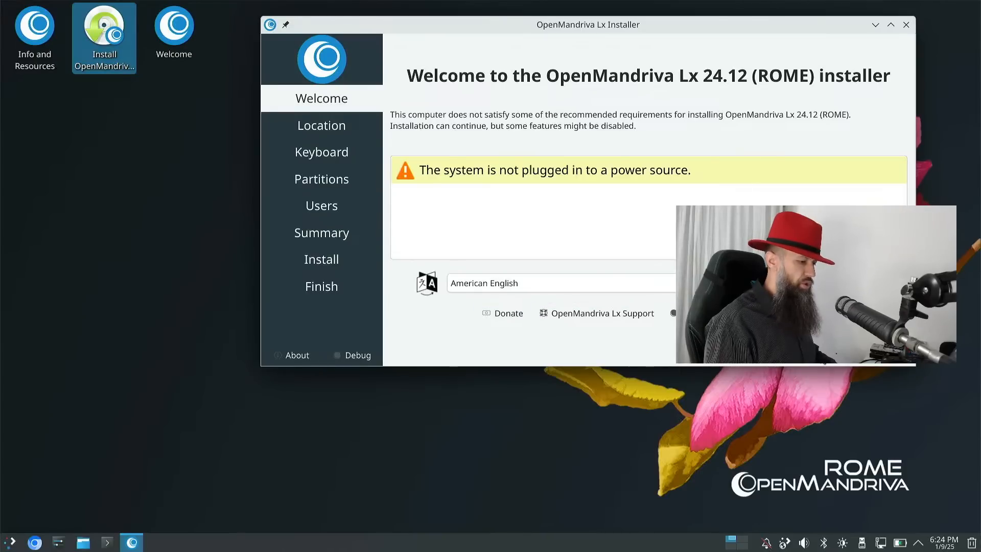
{"action": "left_click", "coordinate": [821, 354]}
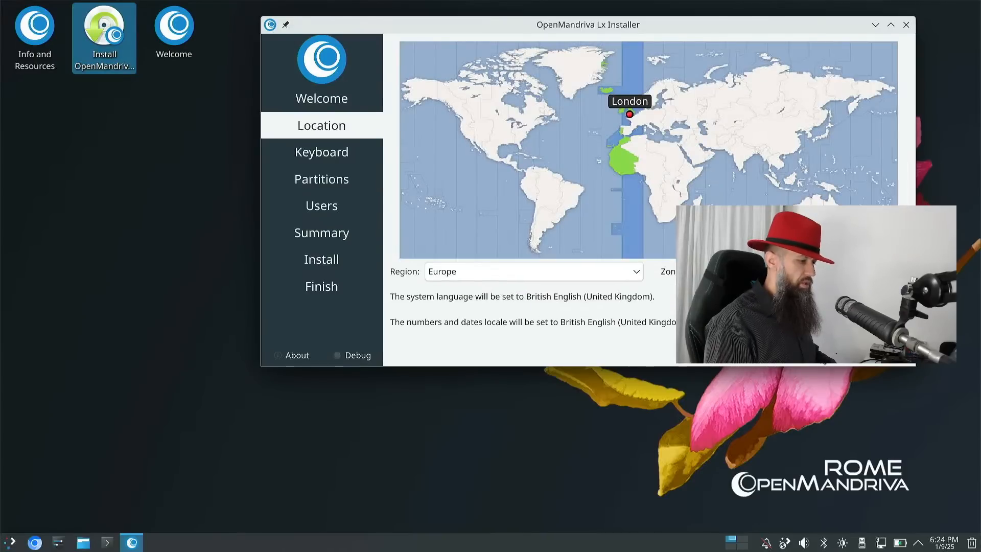
- Set the time zone on the map to Europe/Zagreb
{"action": "left_click", "coordinate": [654, 125]}
{"action": "left_click", "coordinate": [653, 121]}
{"action": "left_click", "coordinate": [651, 119]}
{"action": "left_click", "coordinate": [650, 122]}
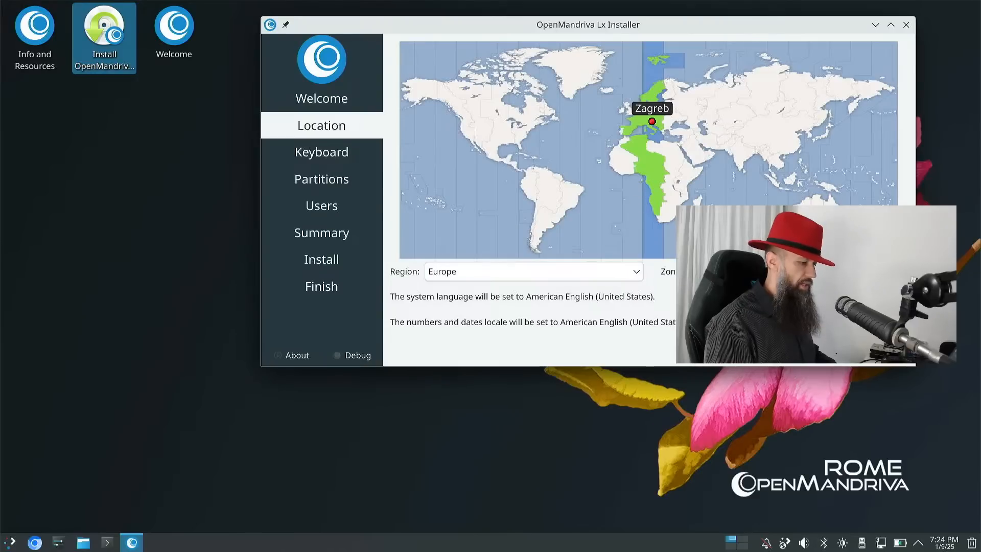
- Choose the Croatian layout on the Keyboard page
{"action": "left_click", "coordinate": [845, 353]}
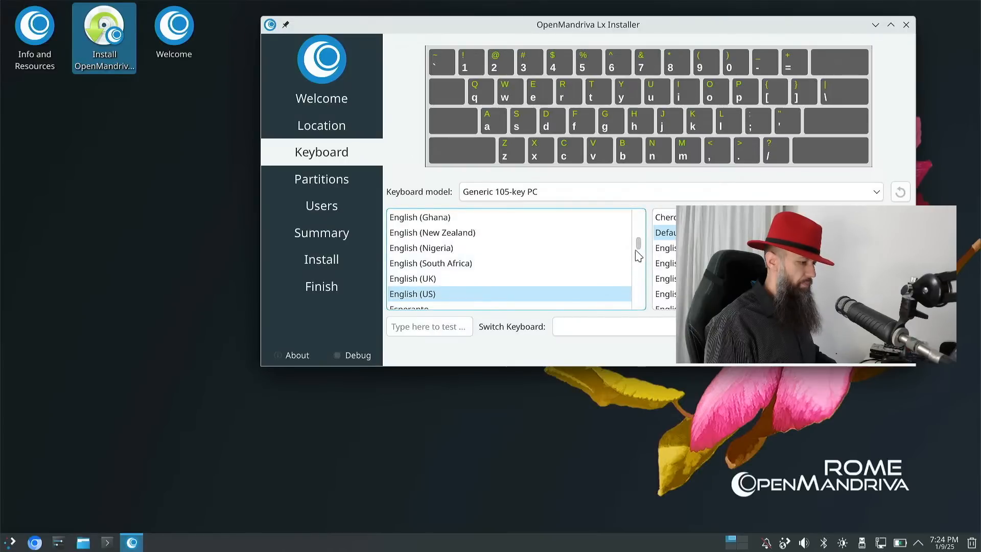
{"action": "left_click_drag", "start_coordinate": [642, 246], "coordinate": [641, 237]}
{"action": "left_click", "coordinate": [493, 235]}
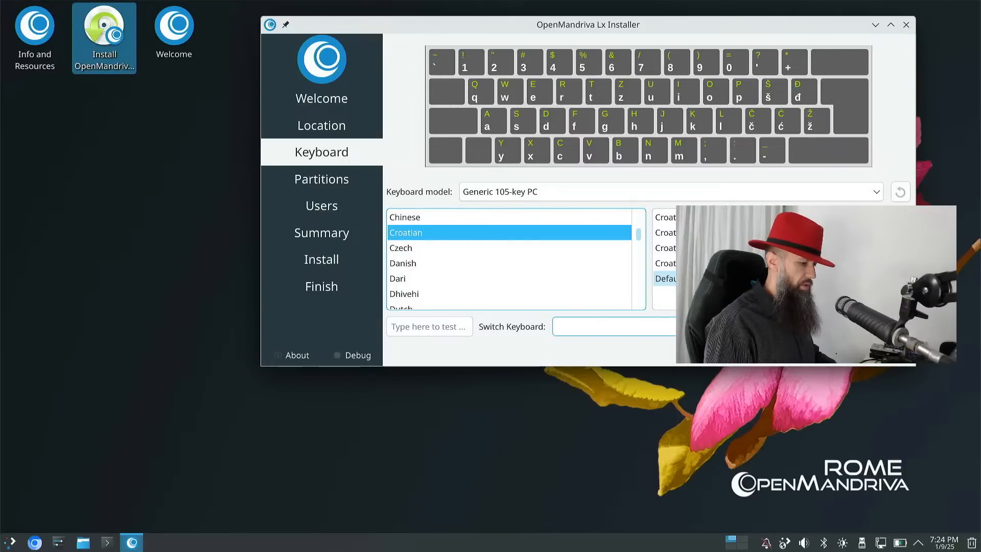
- Choose Erase disk with Swap (with Hibernate), adding a 16.90 GiB swap partition
{"action": "left_click", "coordinate": [837, 353]}
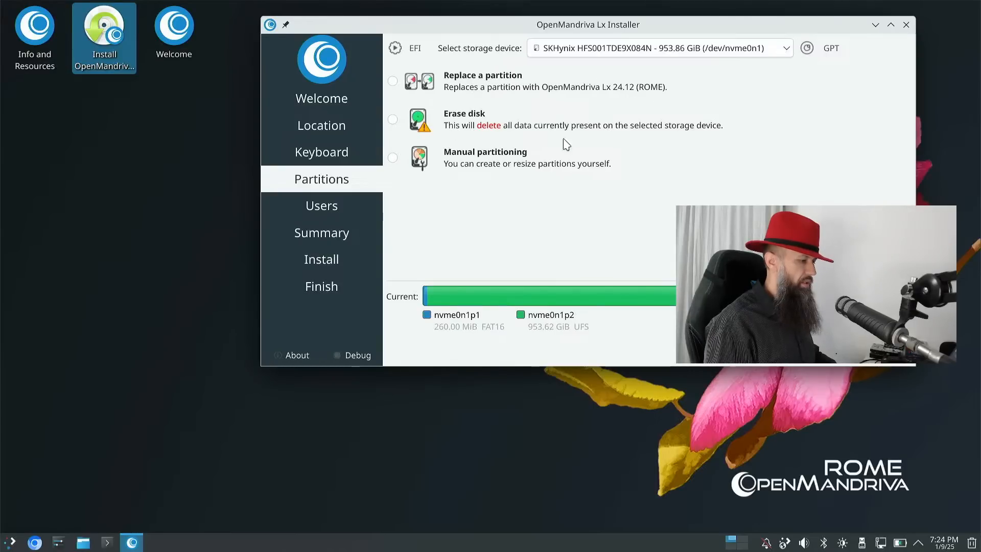
{"action": "left_click", "coordinate": [392, 121]}
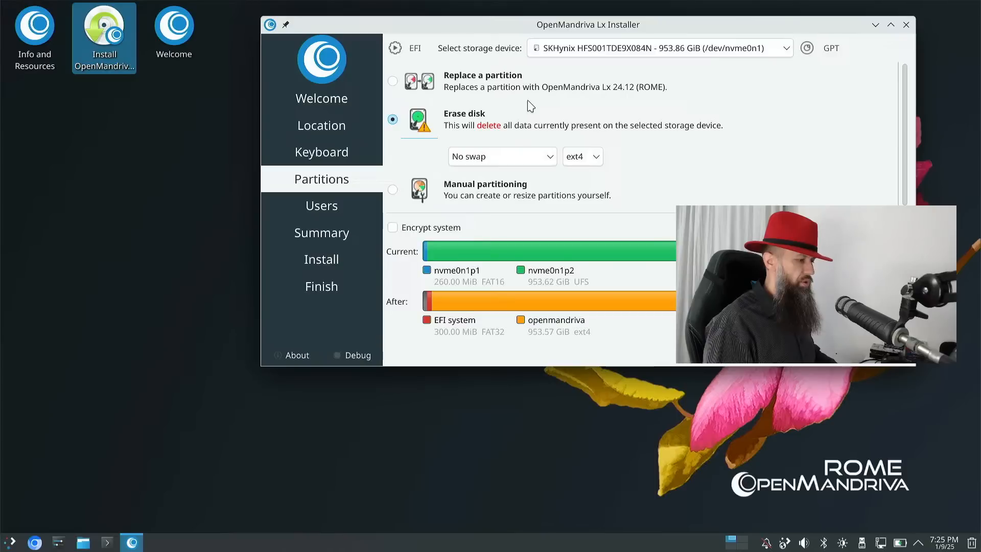
{"action": "left_click", "coordinate": [543, 159]}
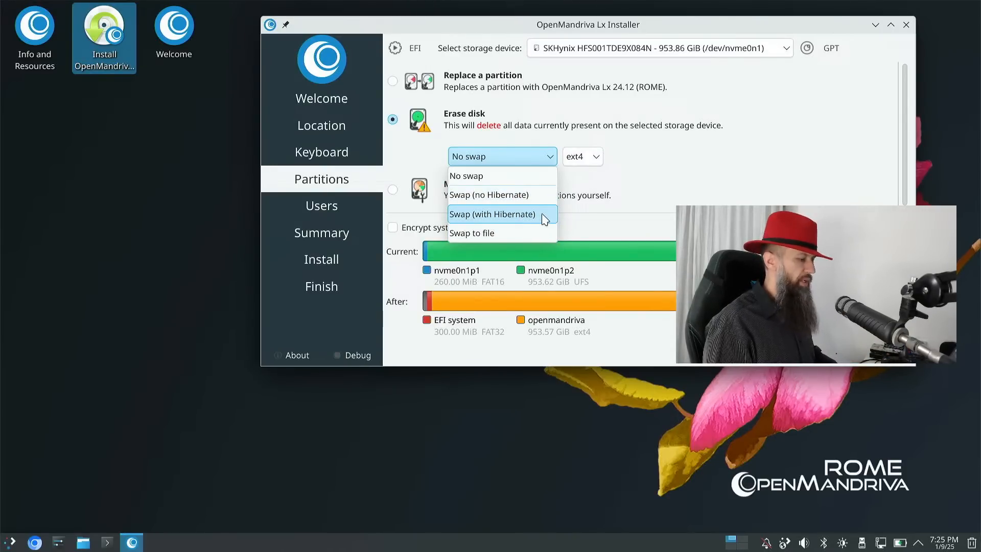
{"action": "left_click", "coordinate": [545, 219]}
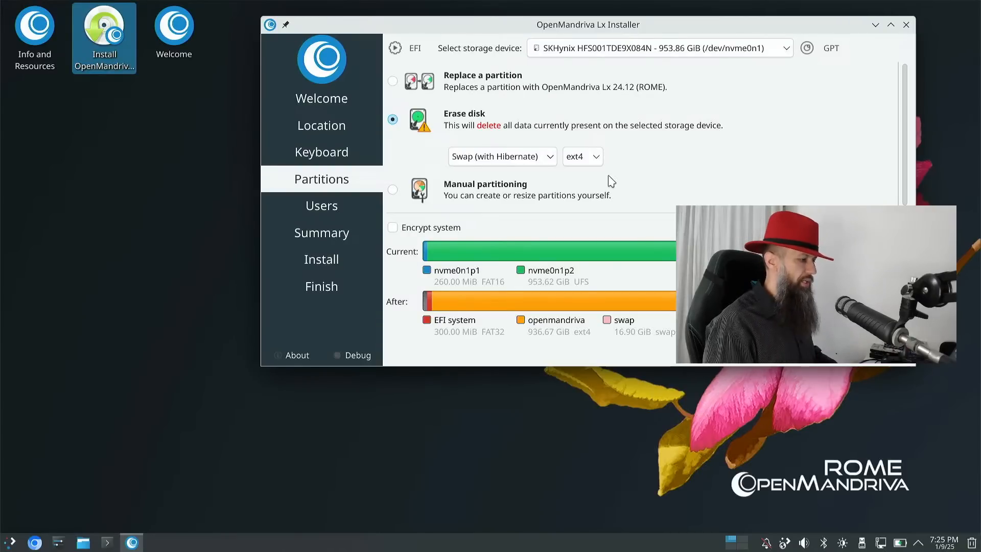
- Keep the ext4 filesystem and continue to the Users page
{"action": "left_click", "coordinate": [595, 160]}
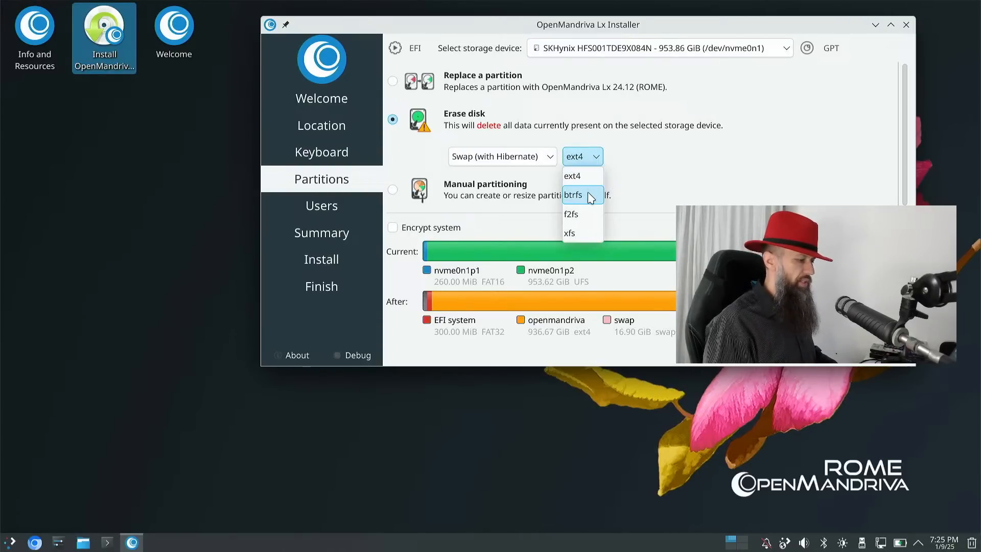
{"action": "left_click", "coordinate": [639, 176]}
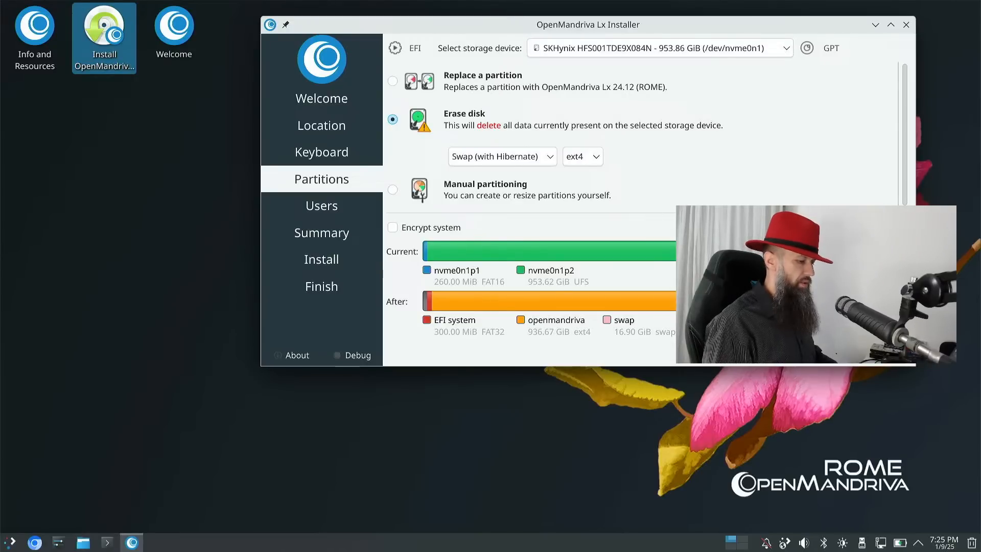
{"action": "left_click", "coordinate": [840, 354]}
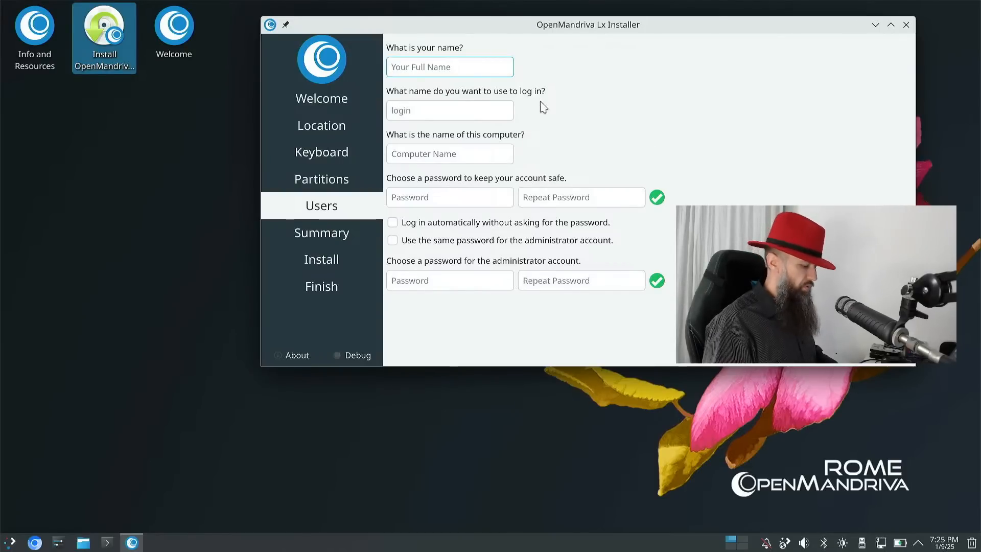
- Enter the user's full name, fixing a typo, and set the computer name to 'computer'
{"action": "type", "text": "Dar"}
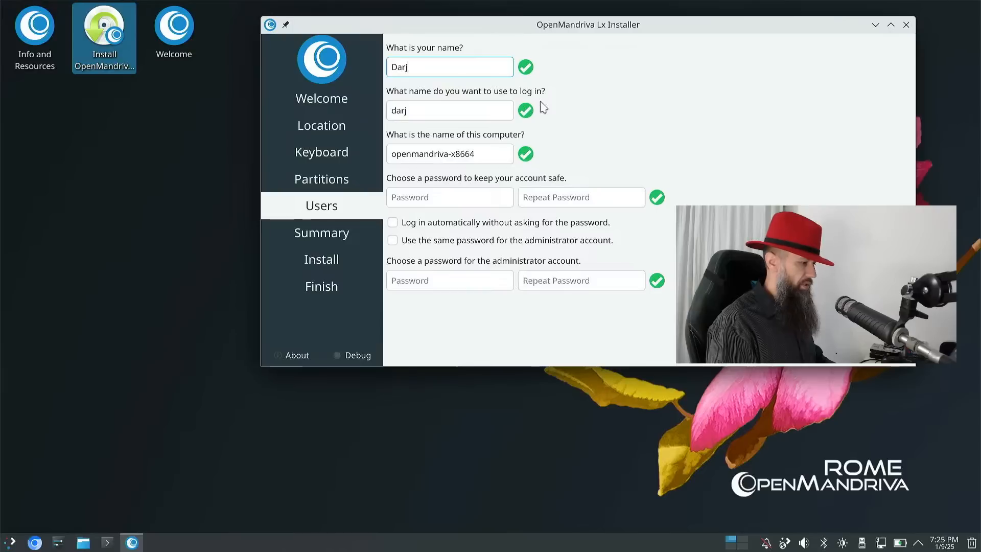
{"action": "type", "text": "h"}
{"action": "key", "text": "Tab"}
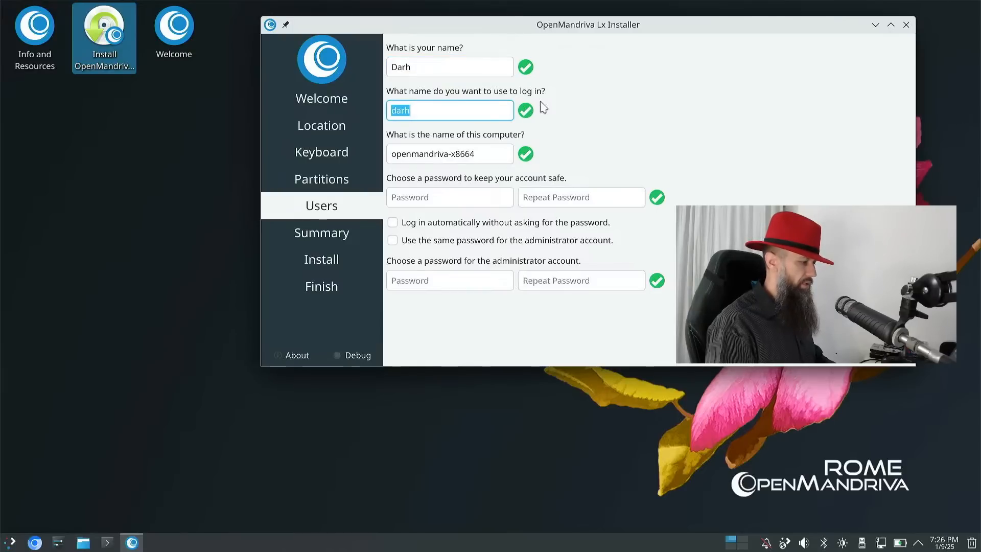
{"action": "key", "text": "shift+Tab"}
{"action": "key", "text": "Left"}
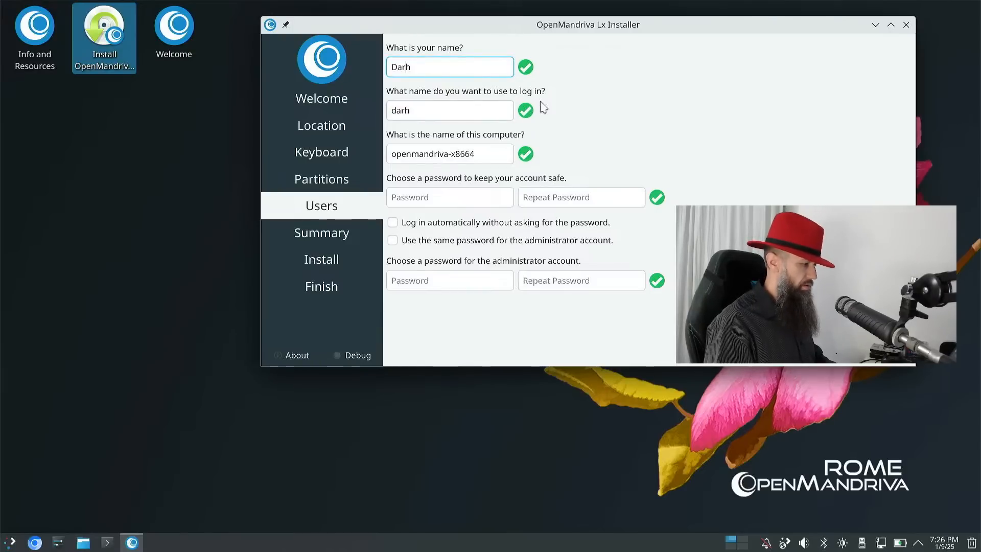
{"action": "key", "text": "Tab"}
{"action": "key", "text": "Tab"}
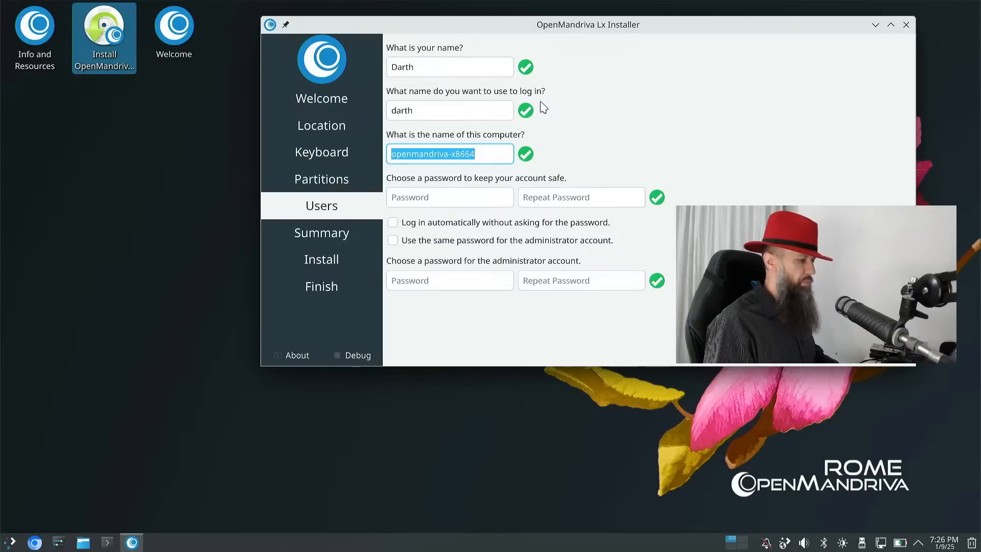
{"action": "type", "text": "Thi"}
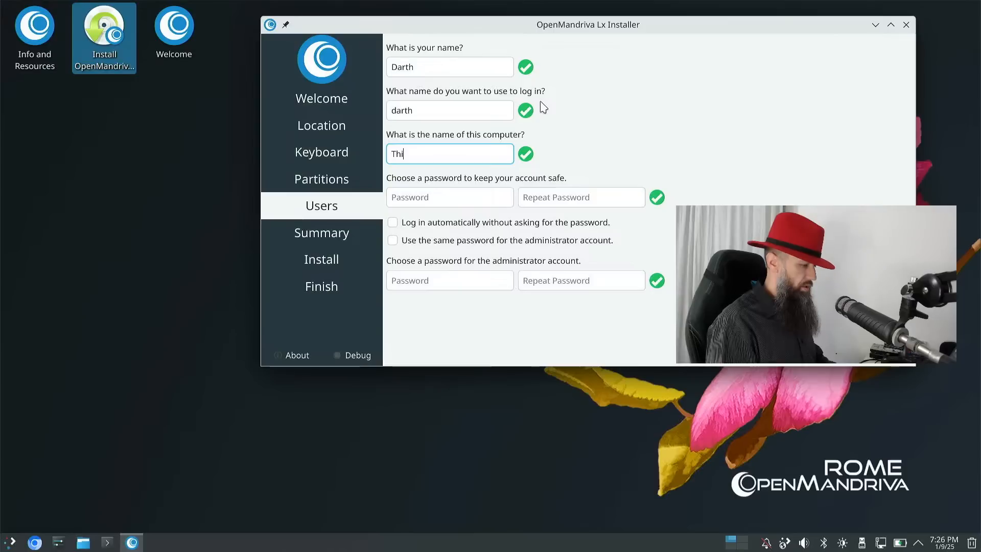
{"action": "key", "text": "BackSpace"}
{"action": "key", "text": "BackSpace"}
{"action": "key", "text": "BackSpace"}
{"action": "type", "text": "comput"}
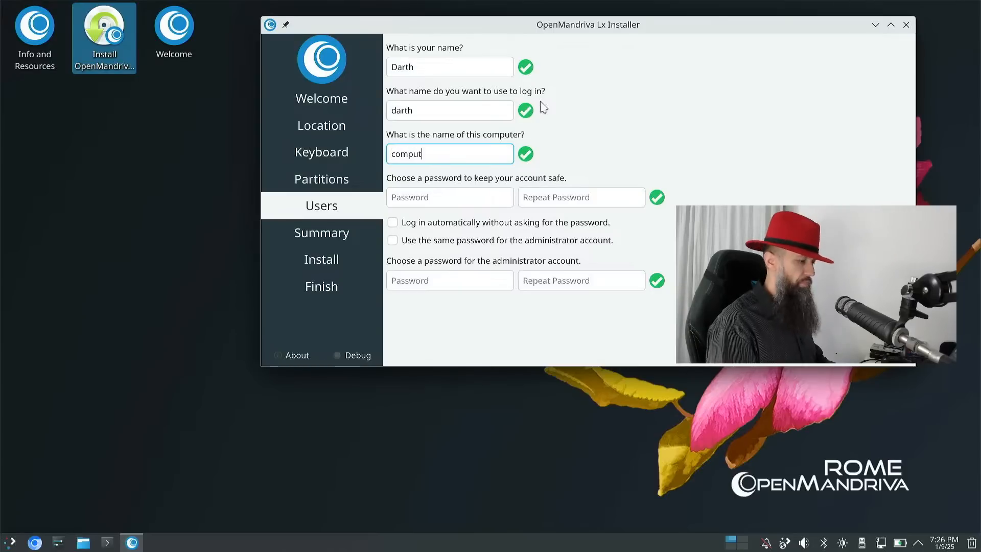
{"action": "type", "text": "er"}
{"action": "left_click", "coordinate": [441, 202]}
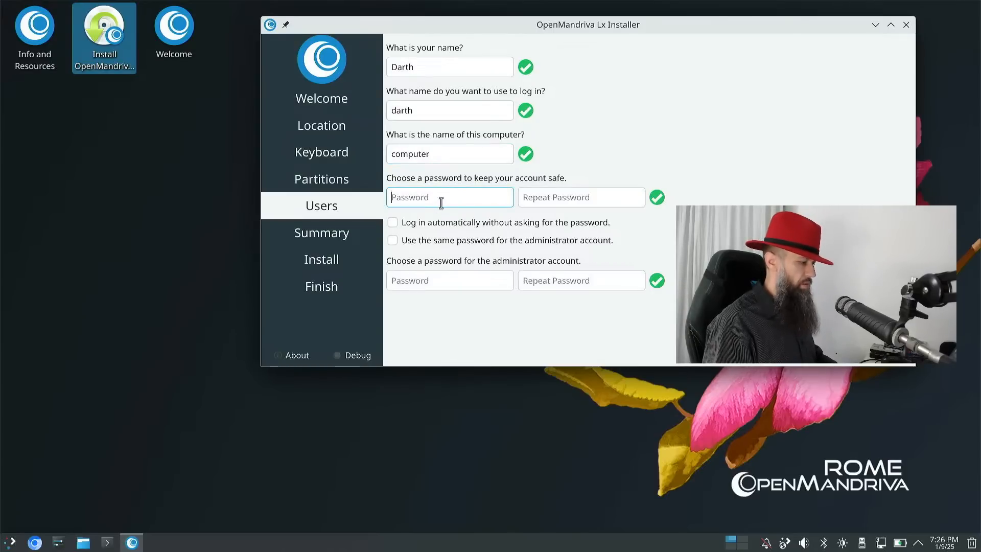
- Enter the account password in both Password and Repeat Password fields
{"action": "type", "text": "****"}
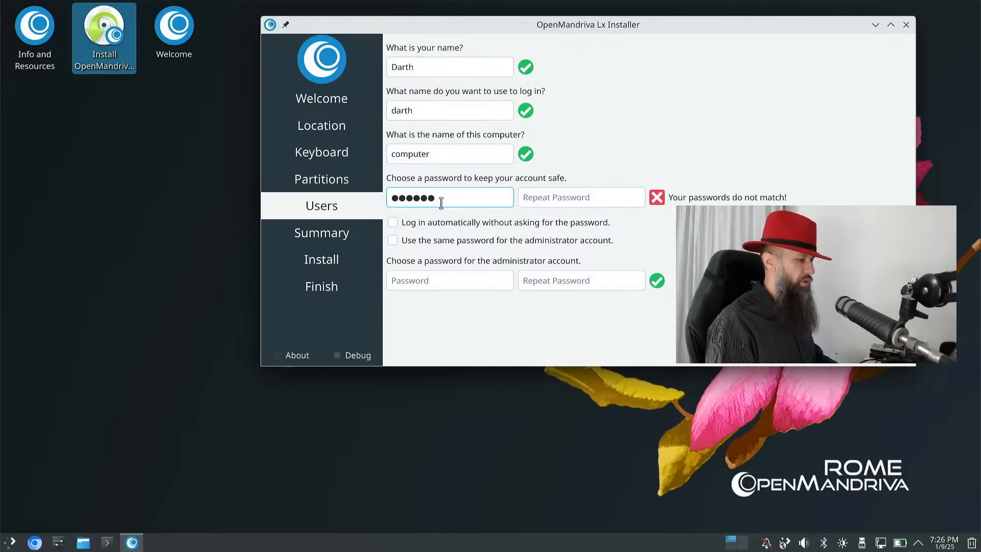
{"action": "left_click", "coordinate": [578, 201]}
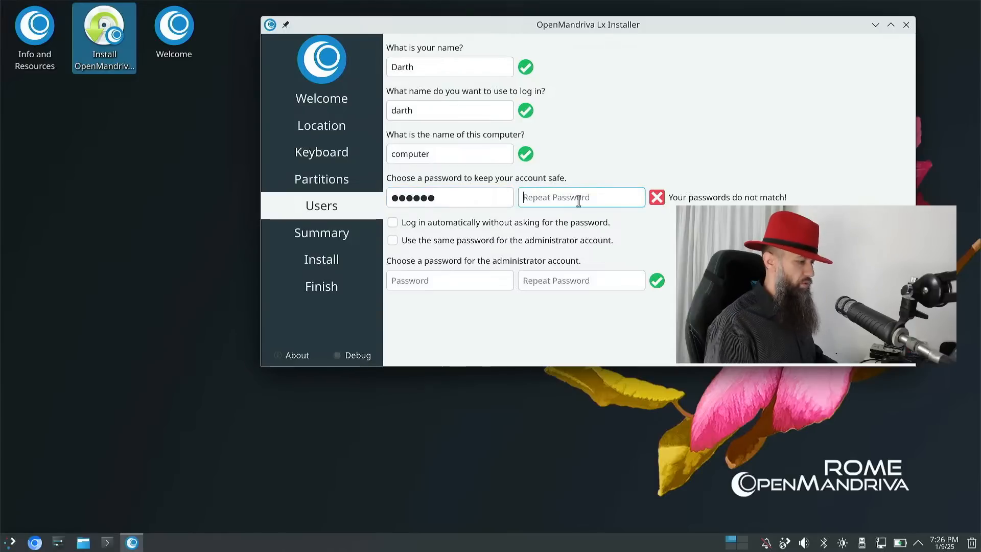
{"action": "type", "text": "******"}
{"action": "left_click", "coordinate": [491, 282]}
- Enable automatic login, reuse the password for the administrator, and proceed to the Summary
{"action": "left_click", "coordinate": [501, 222]}
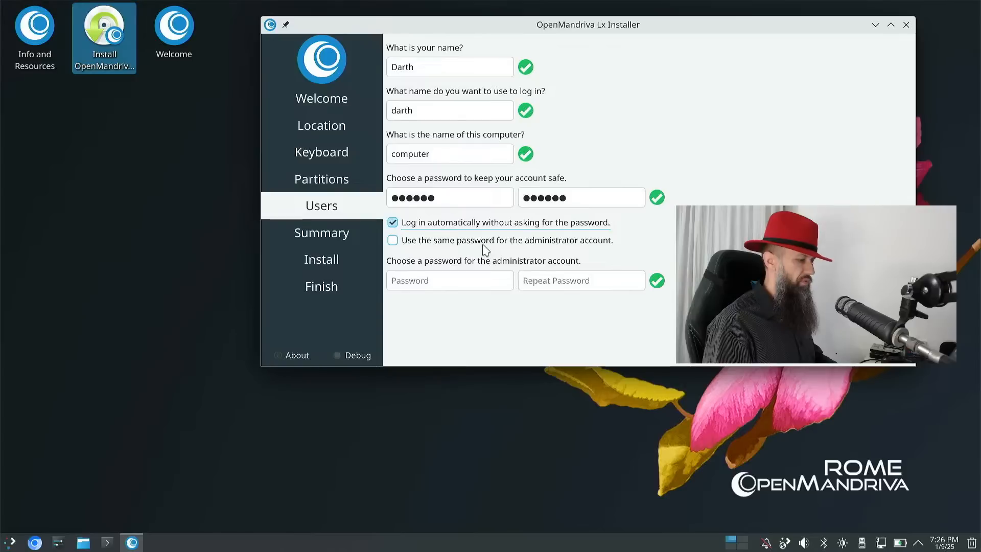
{"action": "left_click", "coordinate": [483, 245]}
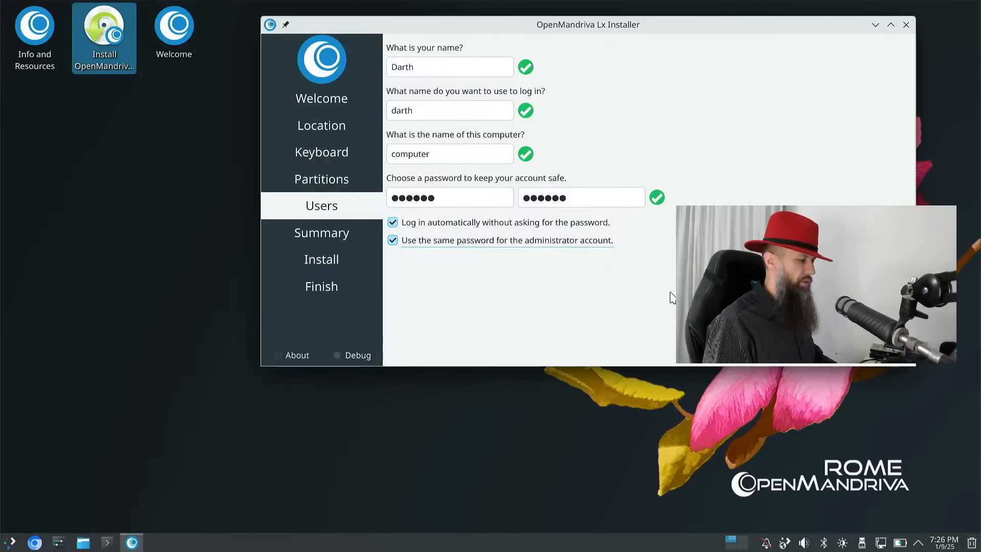
{"action": "left_click", "coordinate": [818, 350]}
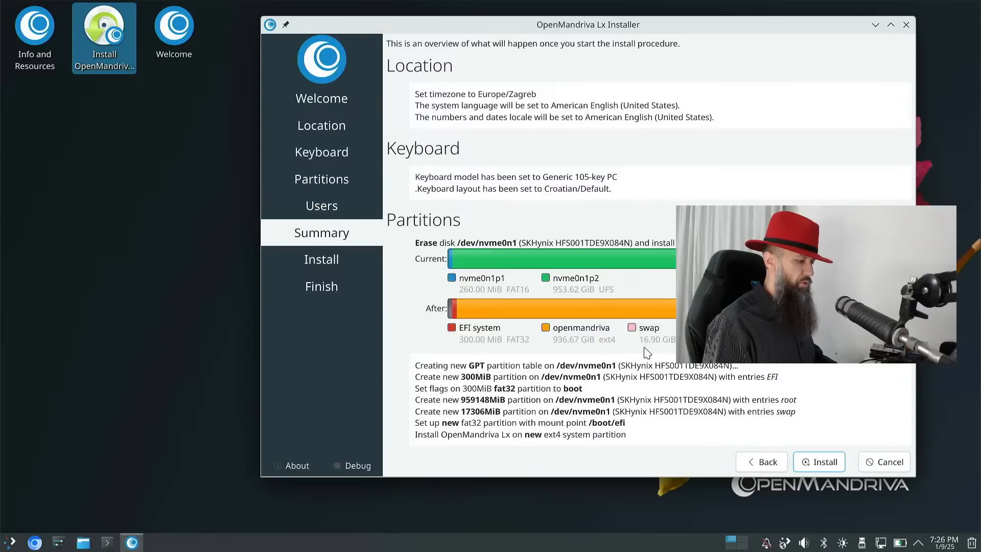
- Start installing the planned GPT layout on /dev/nvme0n1 with 300MiB EFI, root and swap partitions
{"action": "left_click", "coordinate": [808, 462]}
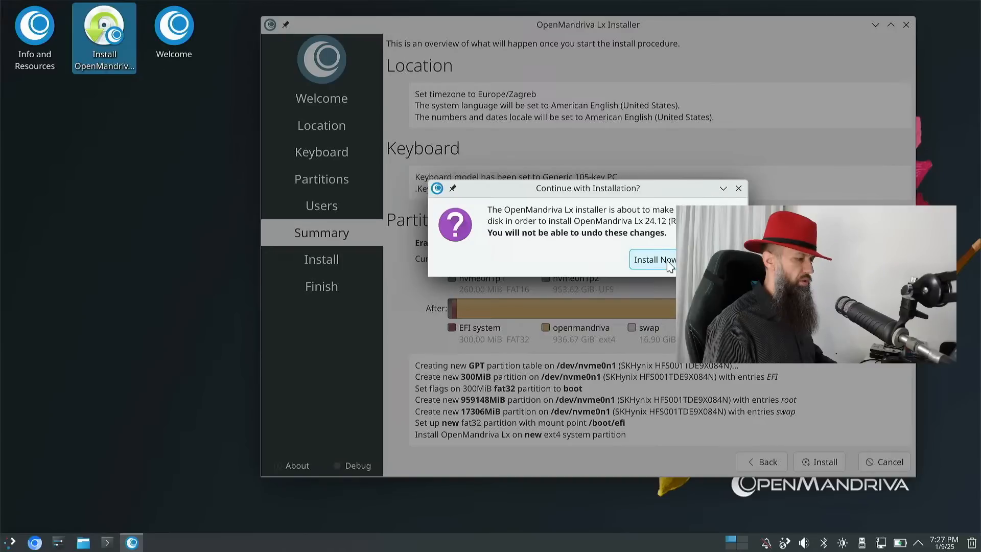
- Confirm the disk changes with Install Now and let it run until the 'Bad unpackfs configuration' failure
{"action": "left_click", "coordinate": [652, 262]}
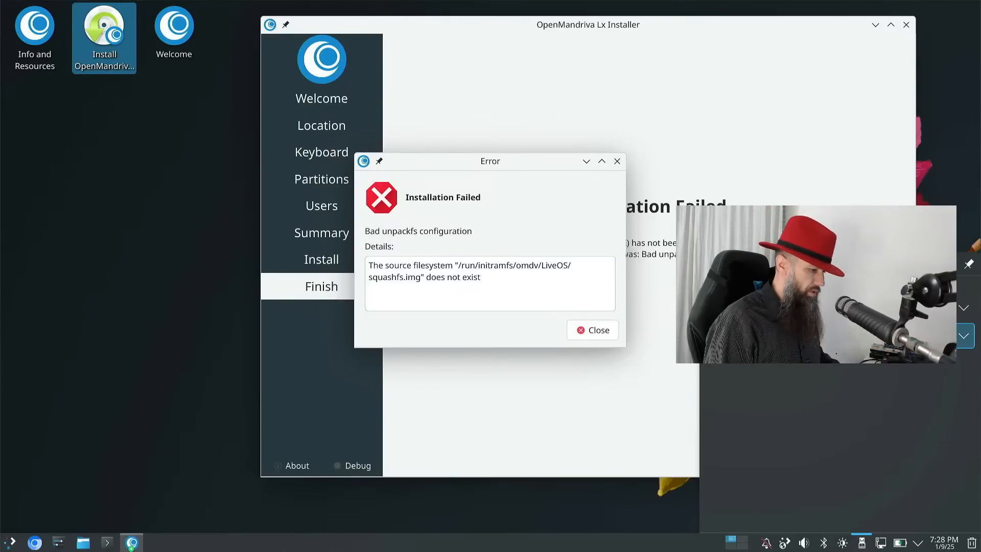
- Close the installation failure error, leaving the ROME live desktop showing
{"action": "left_click", "coordinate": [909, 337]}
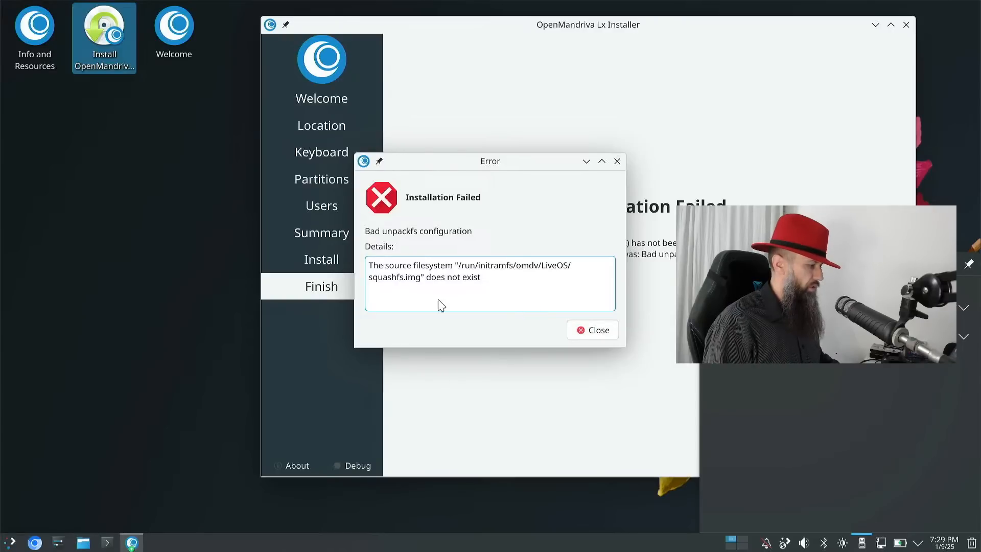
{"action": "left_click", "coordinate": [590, 333]}
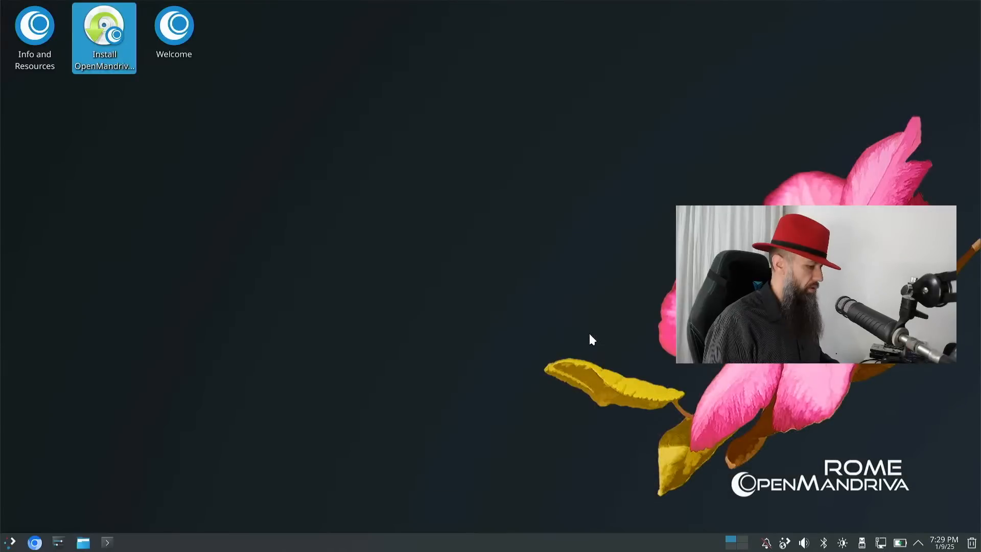
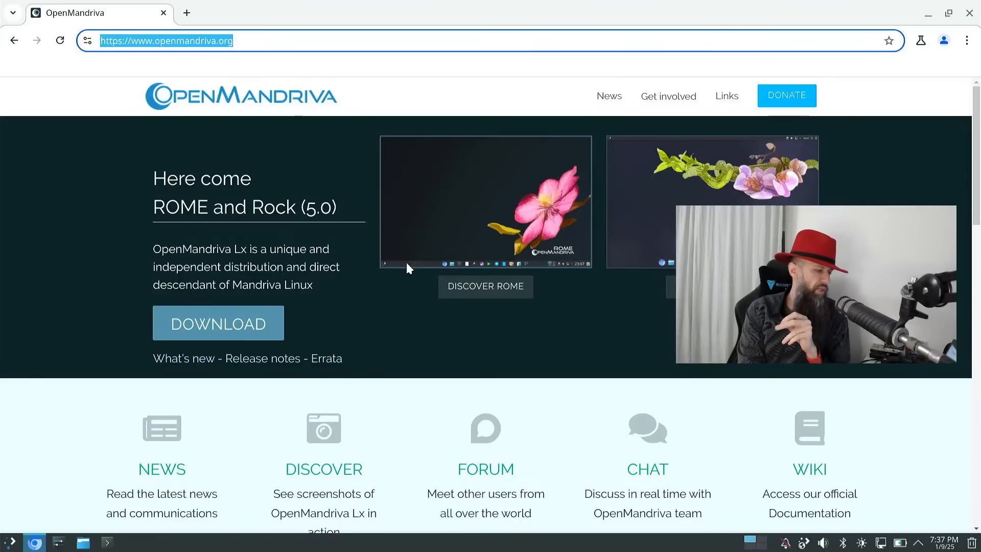
- Go via DOWNLOAD and GET STARTED to the 'Download the ISO file' section with the sourceforge.net mirror
{"action": "left_click", "coordinate": [235, 335]}
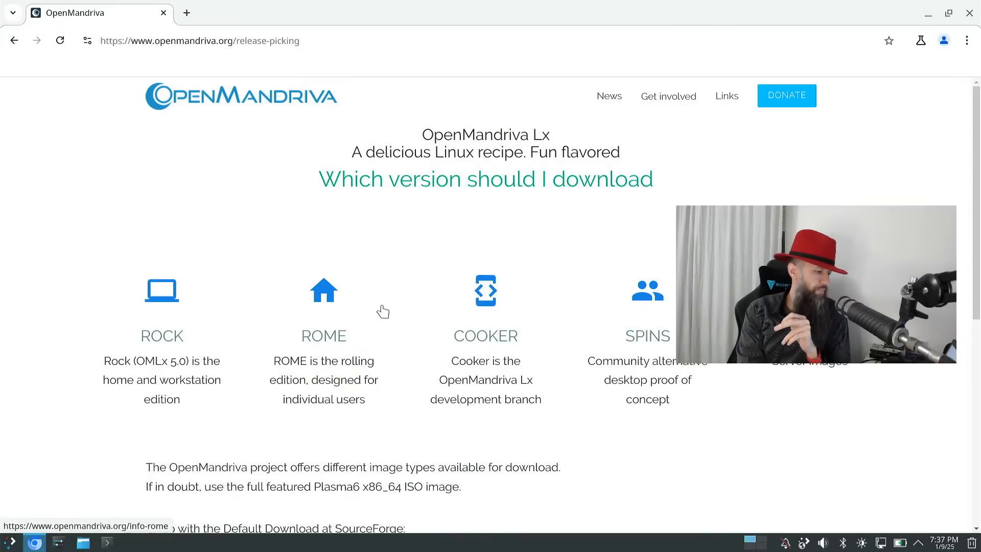
{"action": "scroll", "coordinate": [383, 312], "scroll_direction": "down", "scroll_amount": 5}
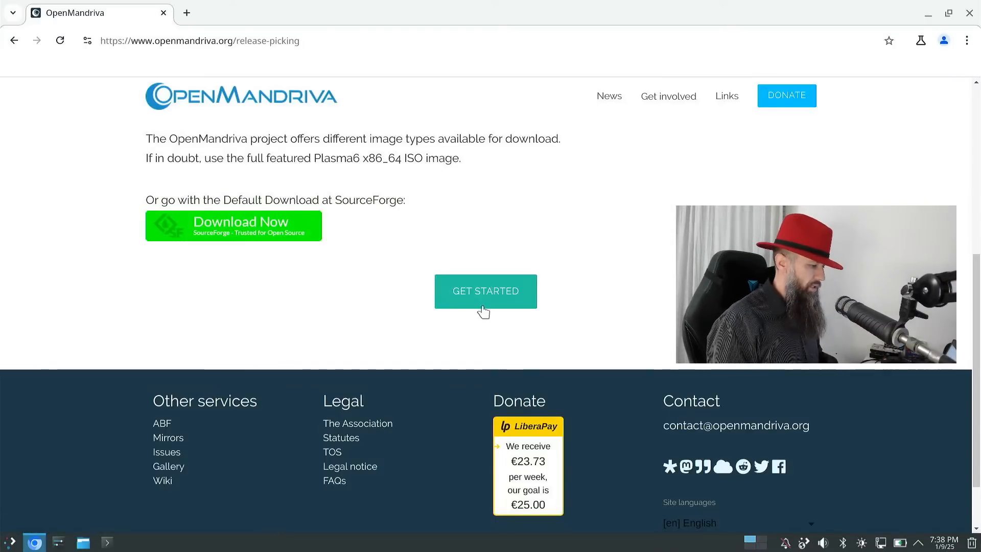
{"action": "left_click", "coordinate": [506, 312]}
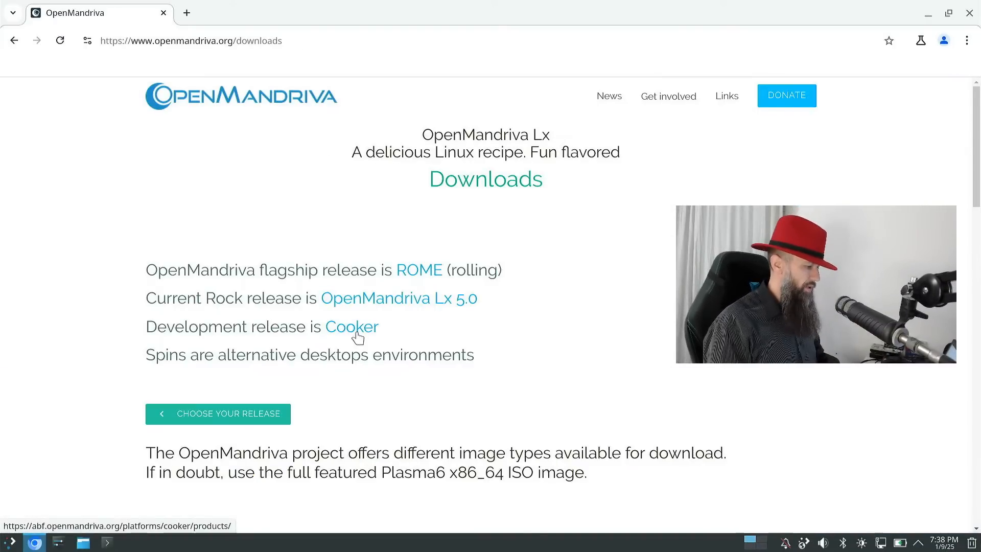
{"action": "scroll", "coordinate": [358, 337], "scroll_direction": "down", "scroll_amount": 5}
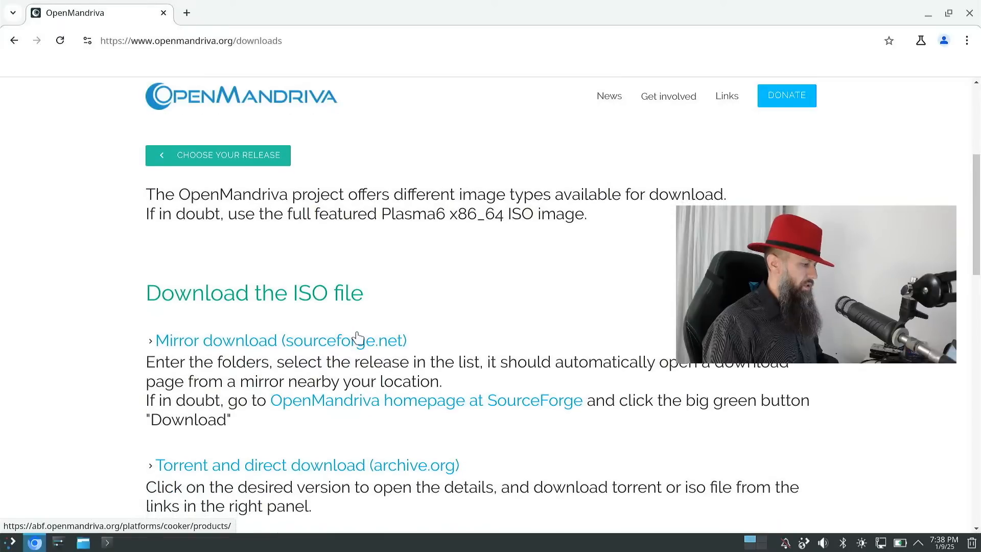
{"action": "scroll", "coordinate": [357, 337], "scroll_direction": "down", "scroll_amount": 5}
{"action": "scroll", "coordinate": [357, 337], "scroll_direction": "up", "scroll_amount": 3}
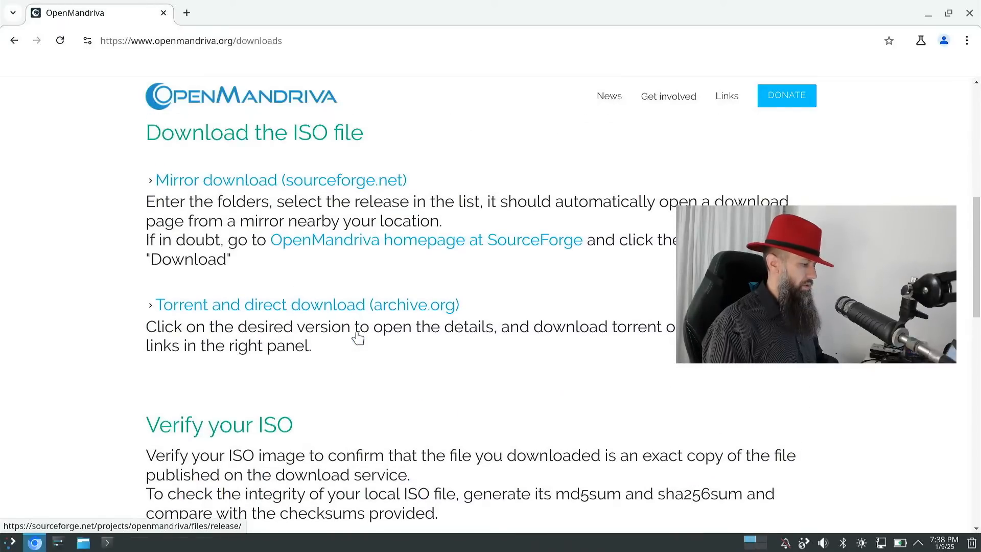
{"action": "scroll", "coordinate": [360, 338], "scroll_direction": "down", "scroll_amount": 5}
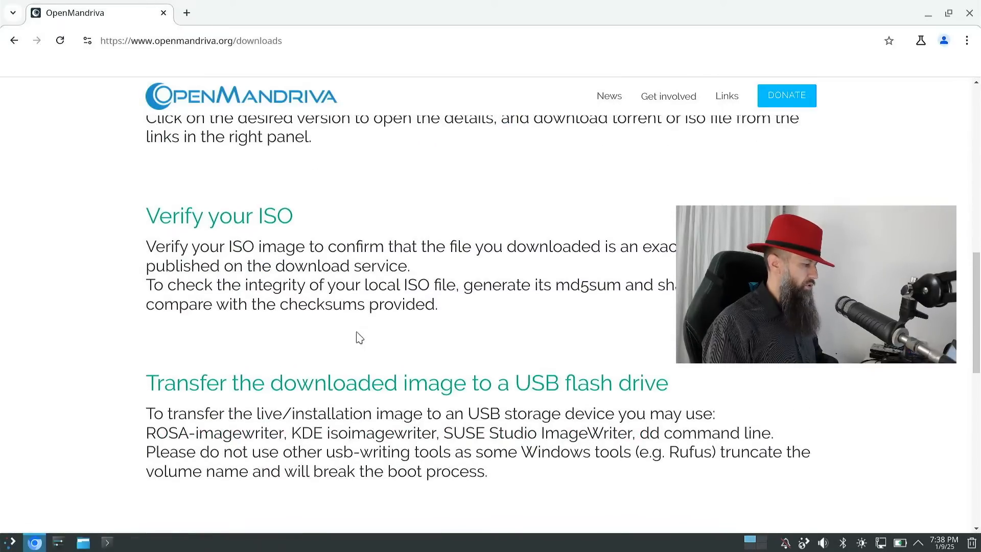
{"action": "scroll", "coordinate": [359, 337], "scroll_direction": "up", "scroll_amount": 6}
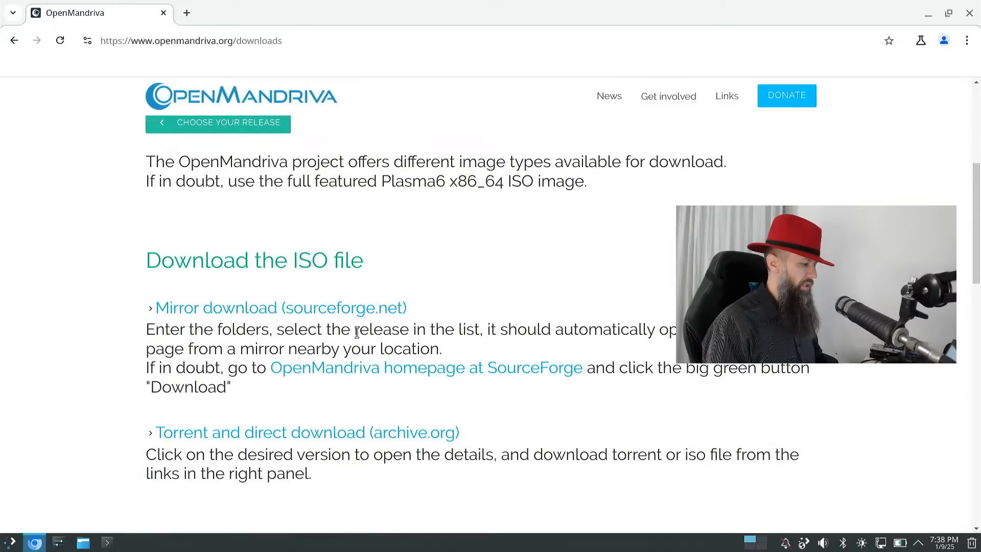
{"action": "scroll", "coordinate": [356, 332], "scroll_direction": "up", "scroll_amount": 1}
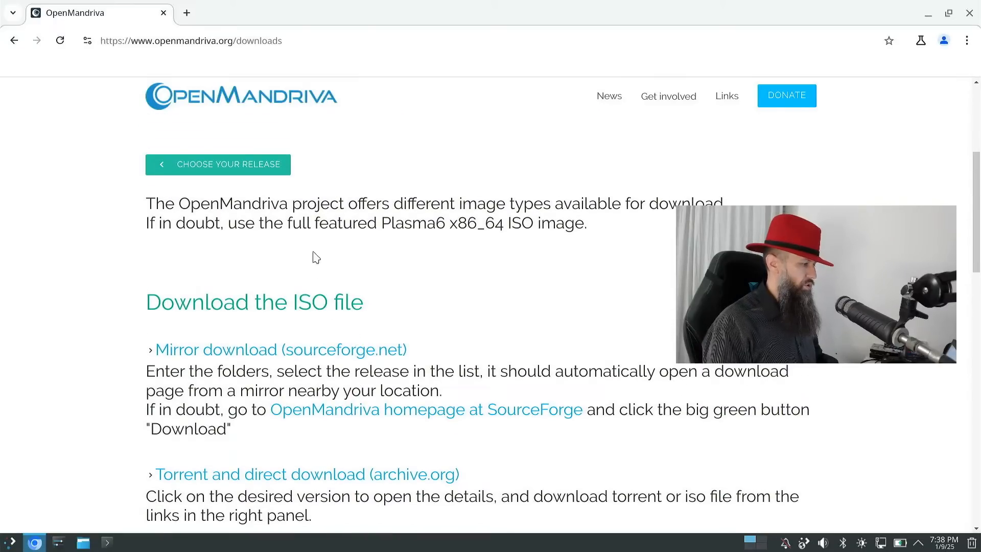
{"action": "scroll", "coordinate": [291, 275], "scroll_direction": "down", "scroll_amount": 3}
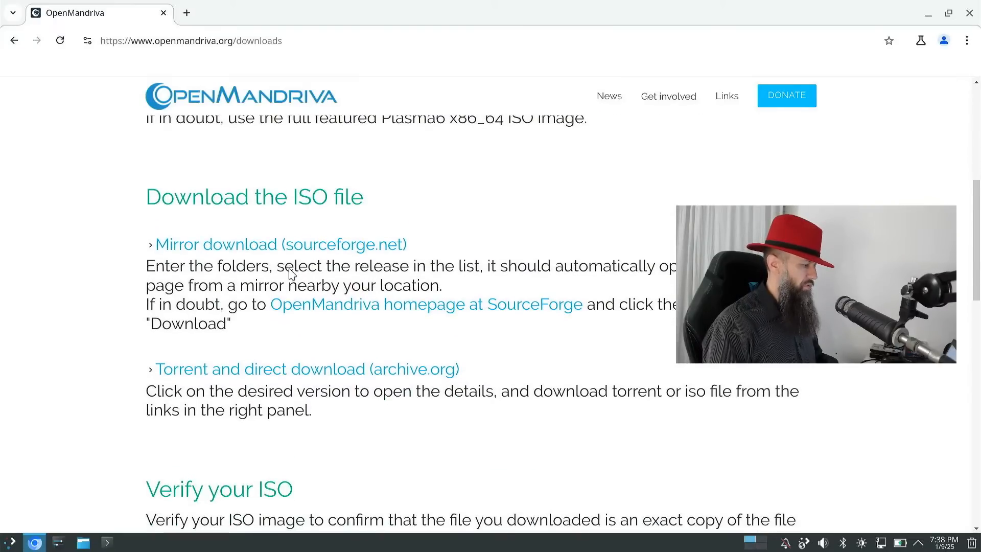
- Open the SourceForge mirror, browse into ROME/24.12, and zoom the file listing to 125%
{"action": "left_click", "coordinate": [323, 250]}
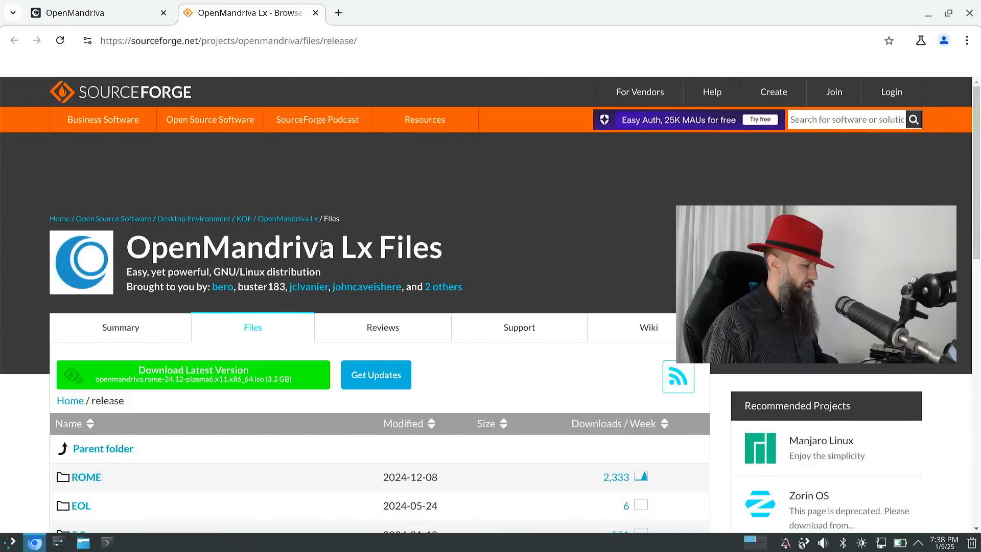
{"action": "scroll", "coordinate": [323, 250], "scroll_direction": "down", "scroll_amount": 5}
{"action": "scroll", "coordinate": [324, 251], "scroll_direction": "up", "scroll_amount": 5}
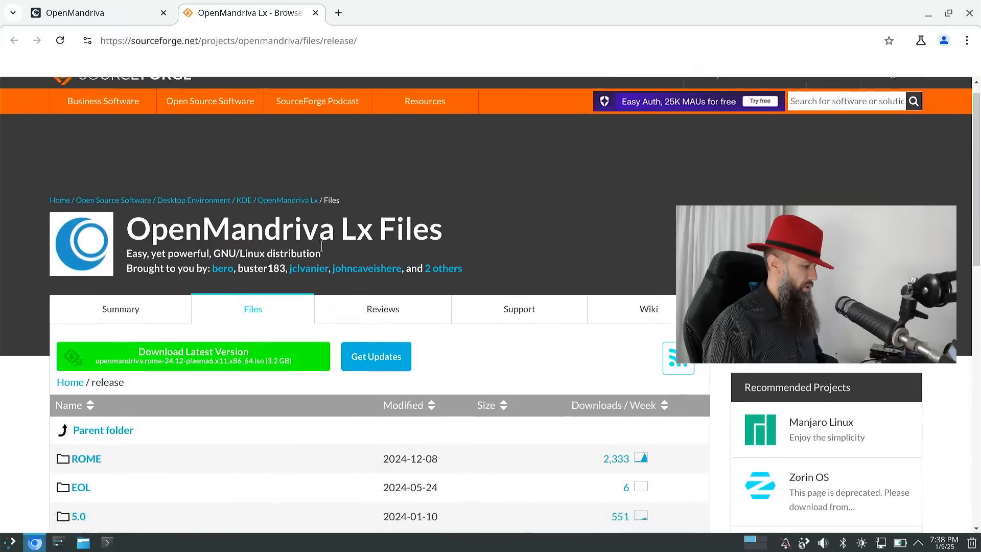
{"action": "scroll", "coordinate": [324, 250], "scroll_direction": "down", "scroll_amount": 3}
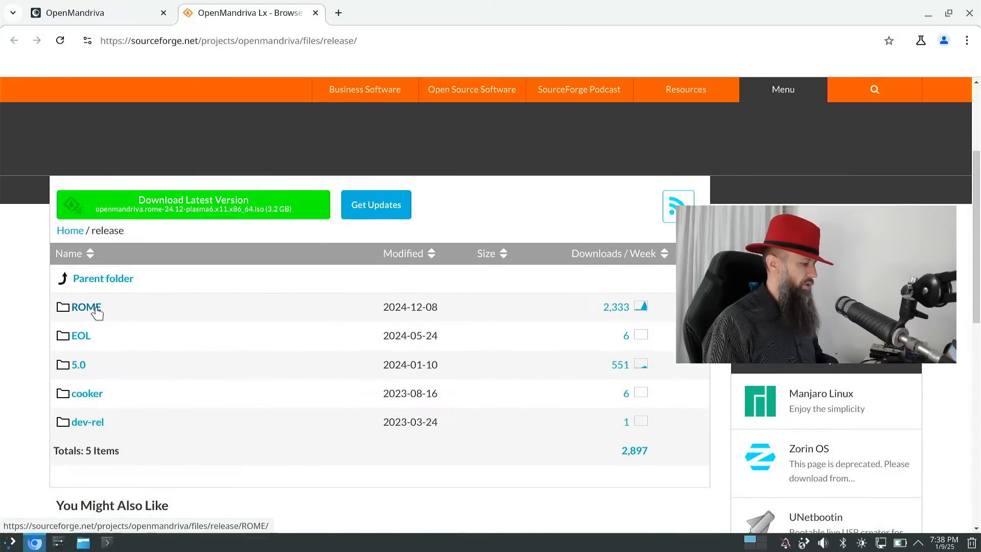
{"action": "left_click", "coordinate": [95, 308]}
{"action": "scroll", "coordinate": [171, 396], "scroll_direction": "down", "scroll_amount": 2}
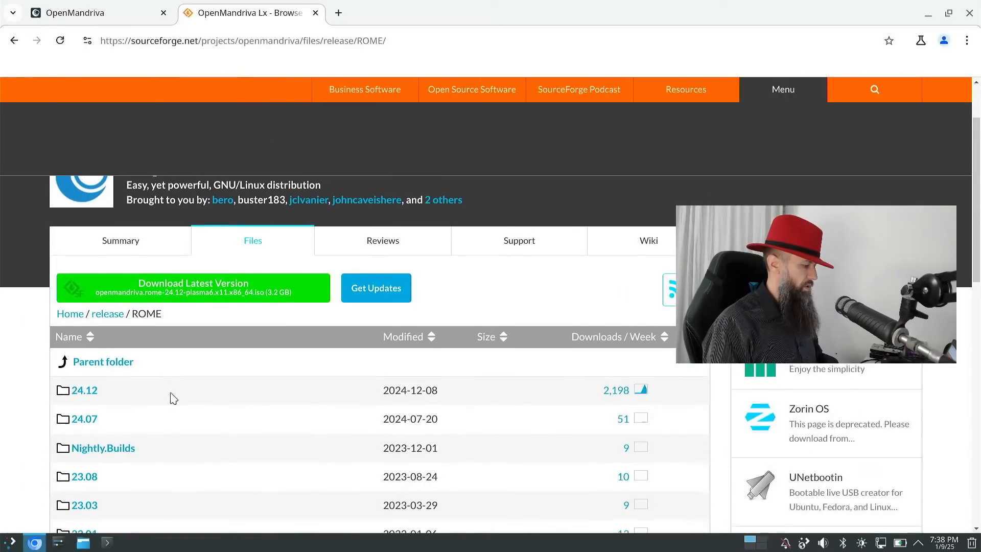
{"action": "left_click", "coordinate": [93, 394]}
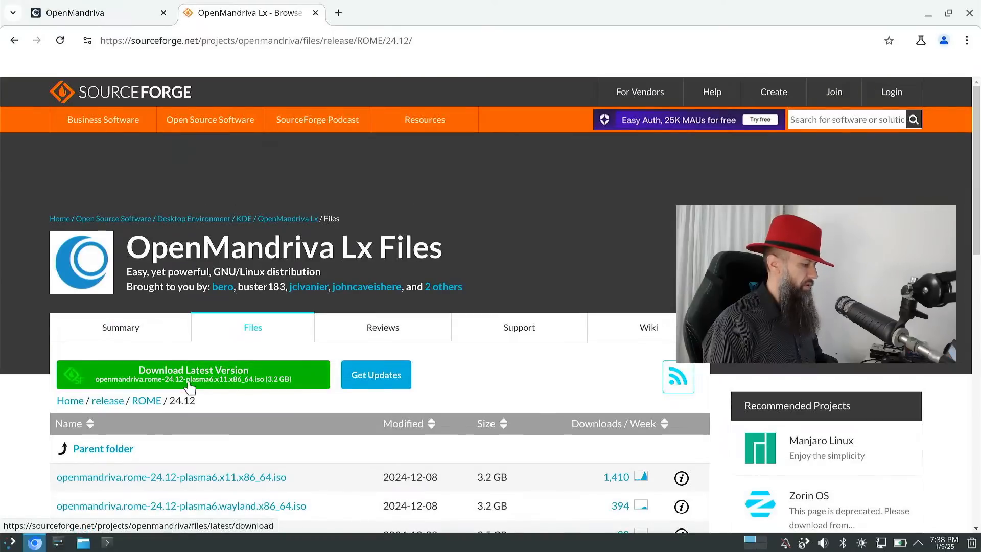
{"action": "scroll", "coordinate": [190, 384], "scroll_direction": "down", "scroll_amount": 6}
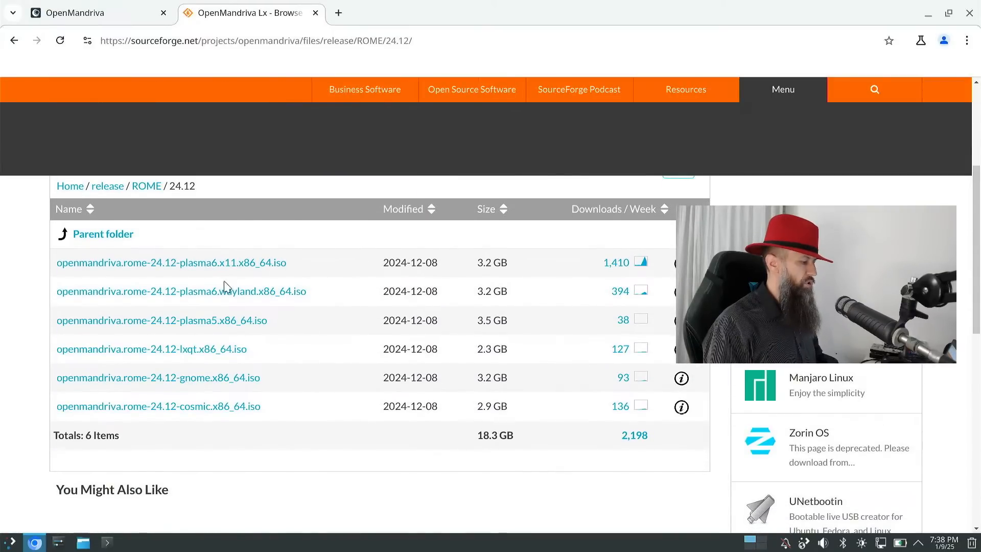
{"action": "key", "text": "ctrl+plus"}
{"action": "key", "text": "ctrl+plus"}
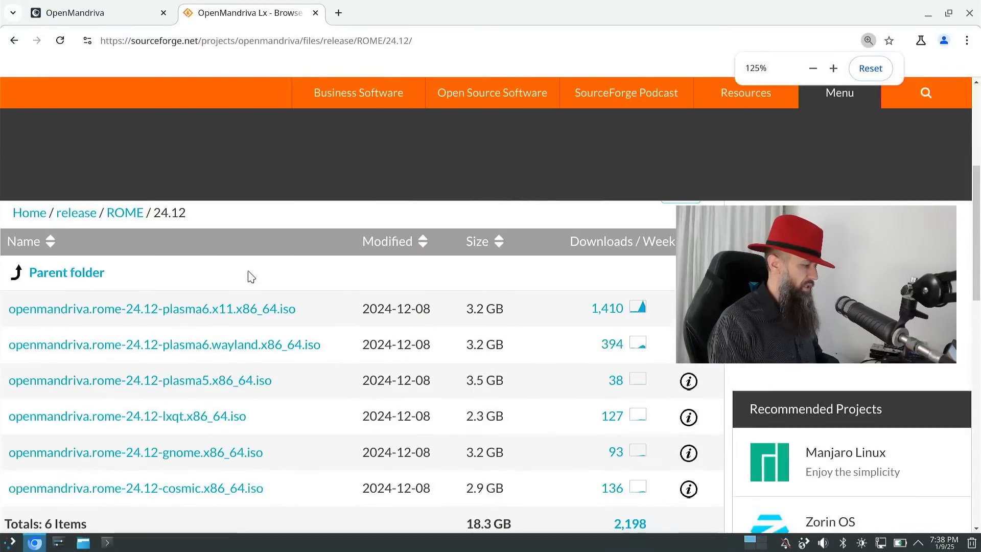
{"action": "scroll", "coordinate": [250, 277], "scroll_direction": "down", "scroll_amount": 1}
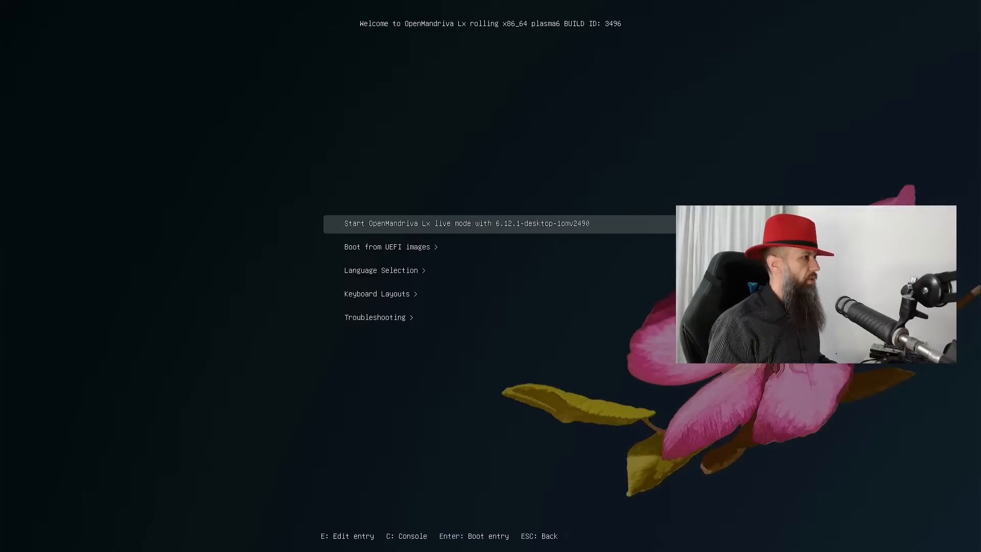
- Boot the 'Start OpenMandriva Lx live mode' entry into the live Plasma desktop
{"action": "key", "text": "Return"}
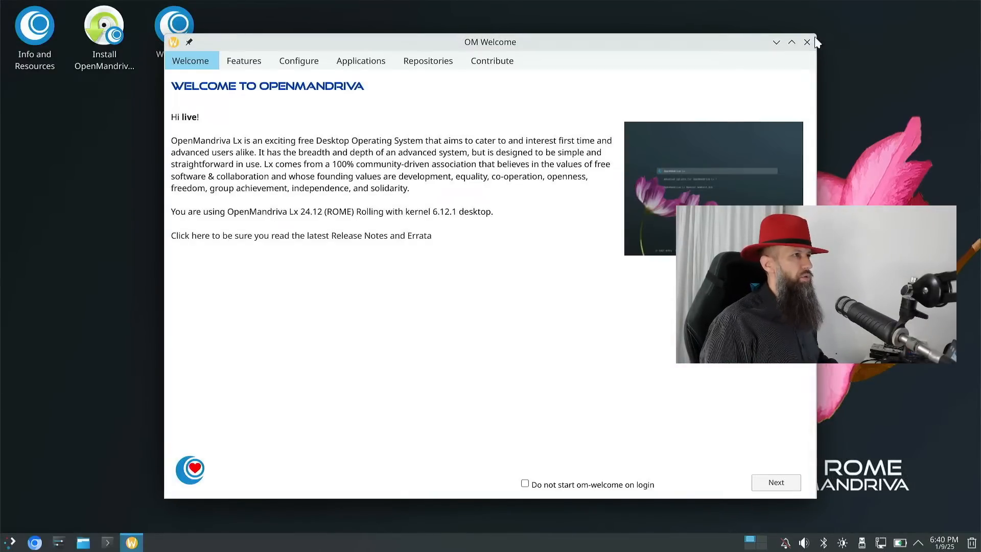
- Close OM Welcome, launch the installer, and set the time zone to Europe/Zagreb
{"action": "left_click", "coordinate": [807, 42]}
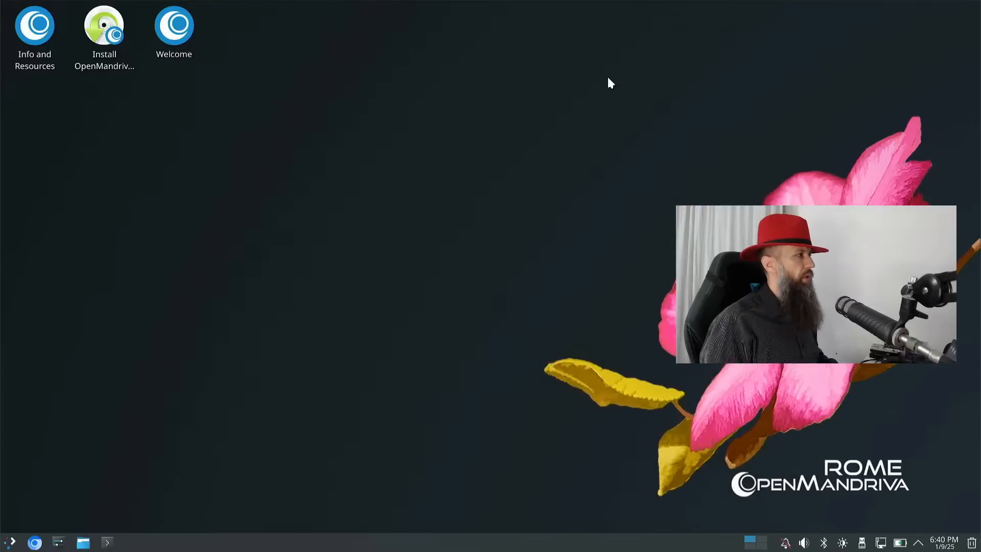
{"action": "double_click", "coordinate": [117, 45]}
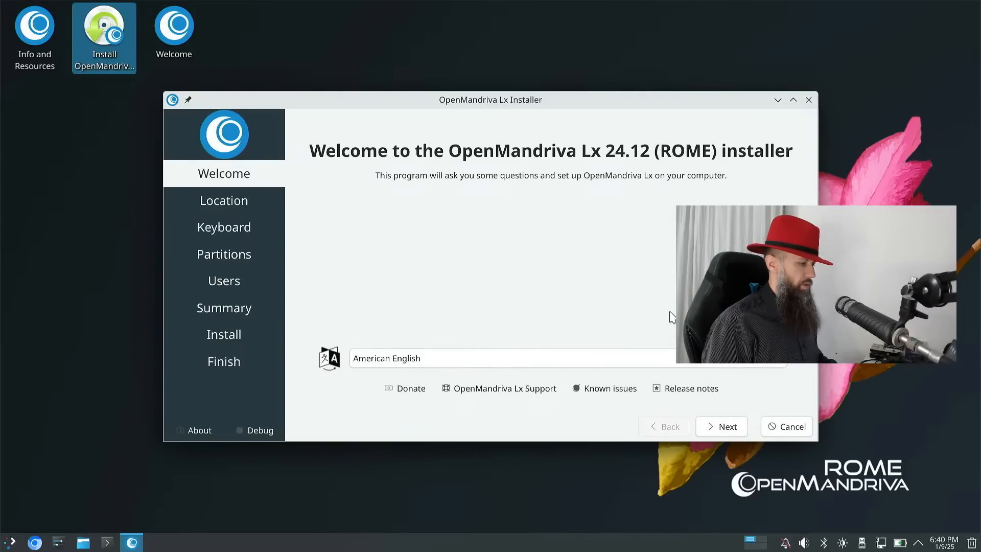
{"action": "left_click", "coordinate": [723, 427]}
{"action": "left_click", "coordinate": [560, 199]}
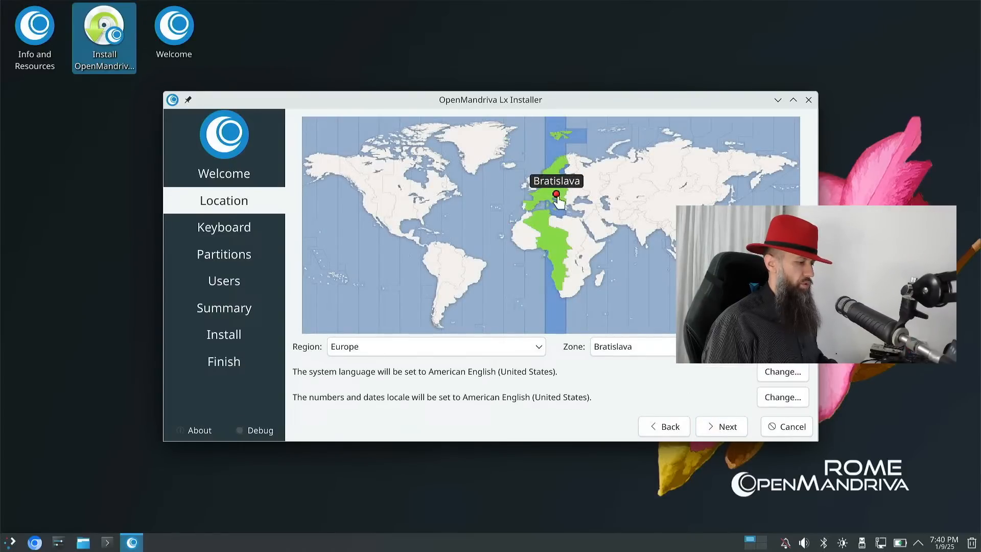
{"action": "left_click", "coordinate": [554, 197]}
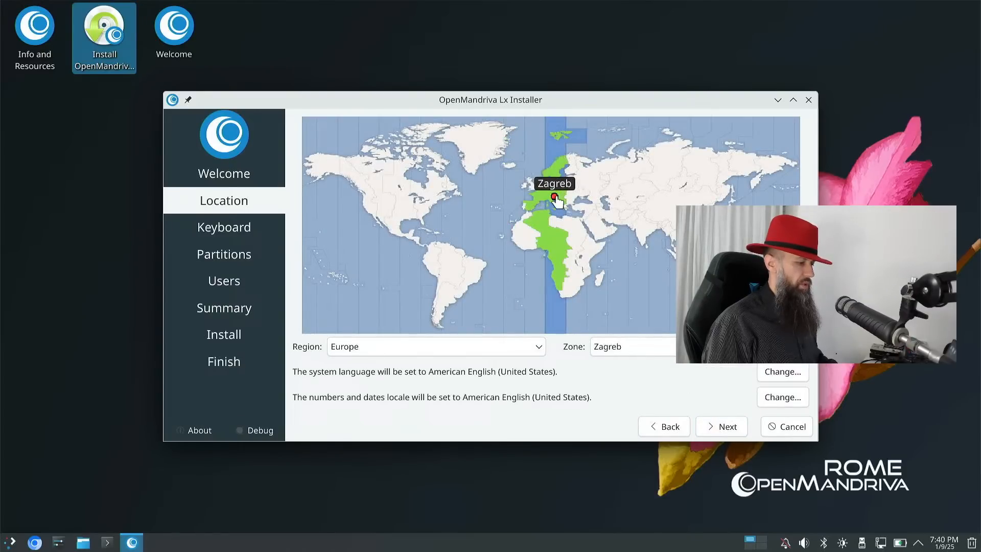
- Choose the Croatian keyboard layout with the Default variant
{"action": "left_click", "coordinate": [727, 425]}
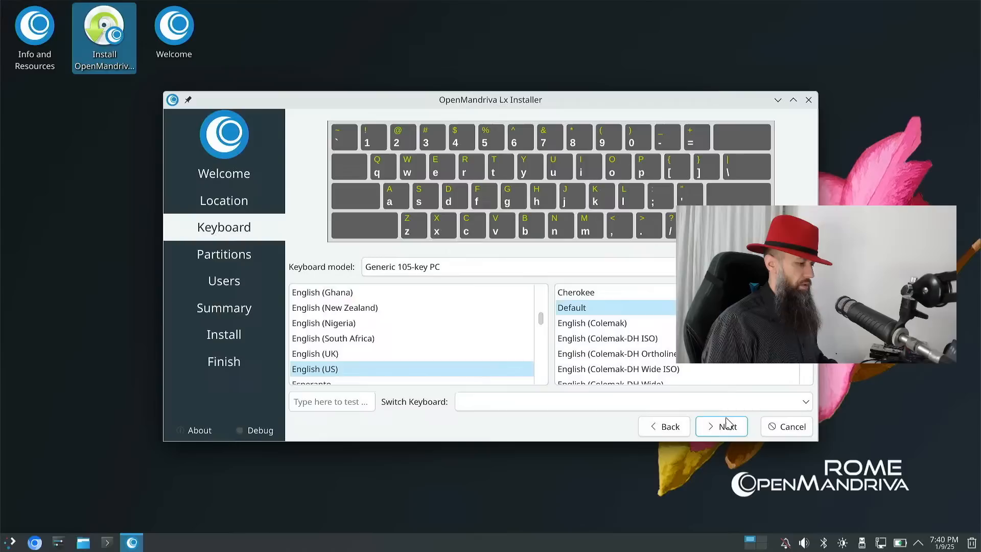
{"action": "left_click", "coordinate": [546, 348]}
{"action": "left_click_drag", "start_coordinate": [540, 324], "coordinate": [543, 312]}
{"action": "left_click", "coordinate": [425, 370]}
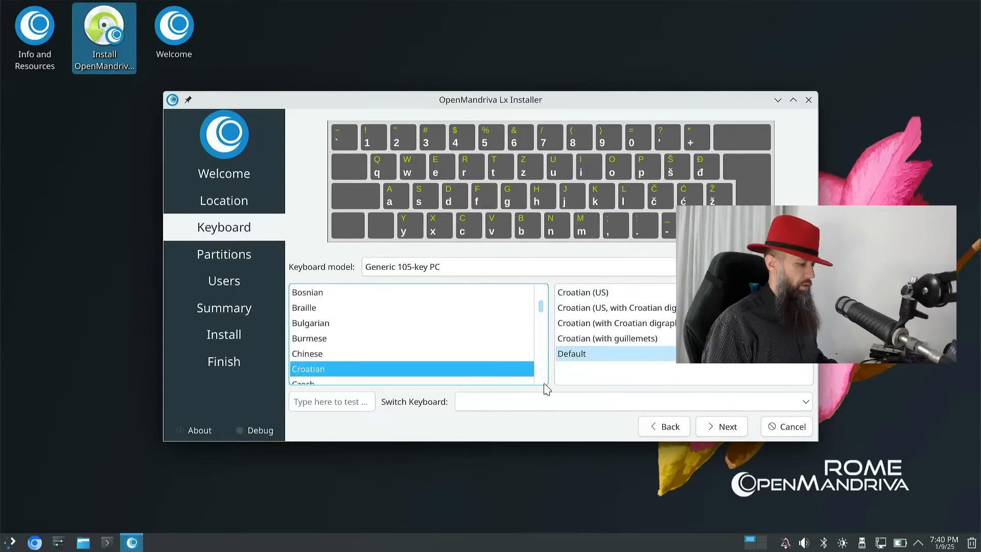
- Choose Erase disk with Swap (with Hibernate) and an ext4 root filesystem
{"action": "left_click", "coordinate": [712, 432]}
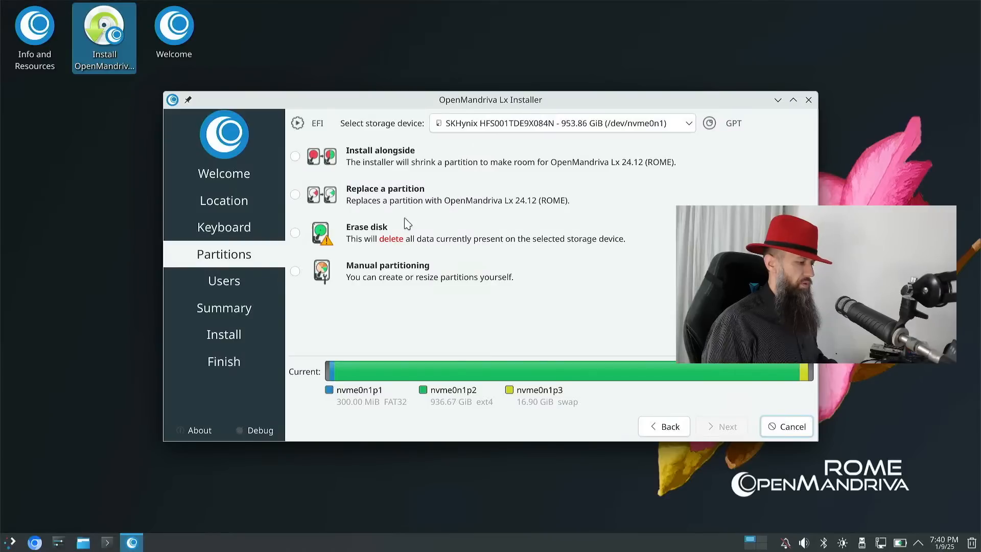
{"action": "left_click", "coordinate": [309, 236]}
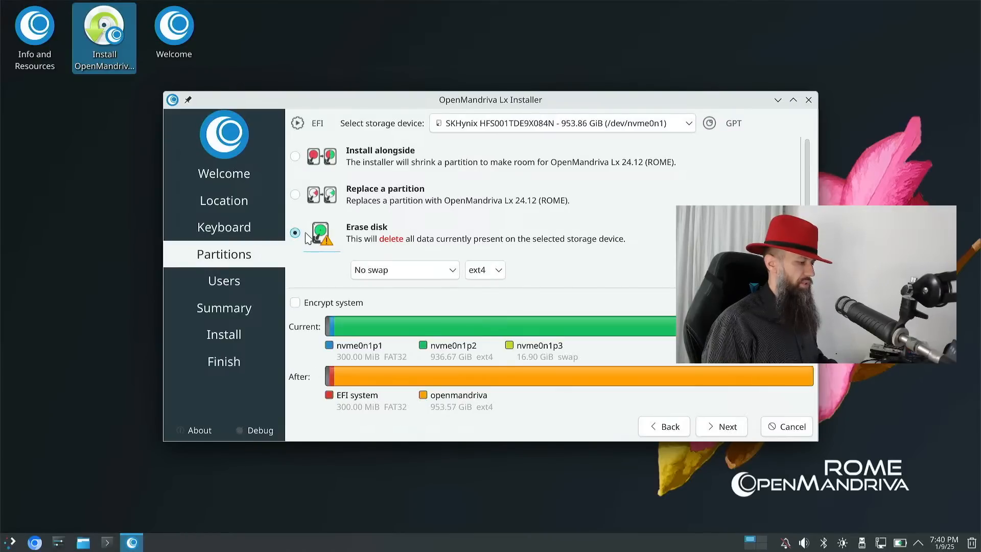
{"action": "left_click", "coordinate": [447, 276]}
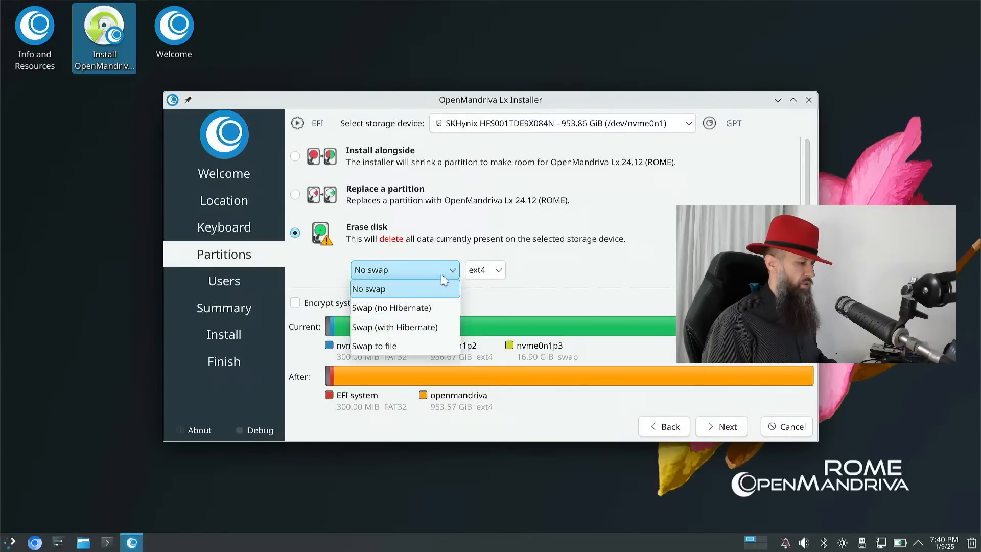
{"action": "left_click", "coordinate": [420, 329]}
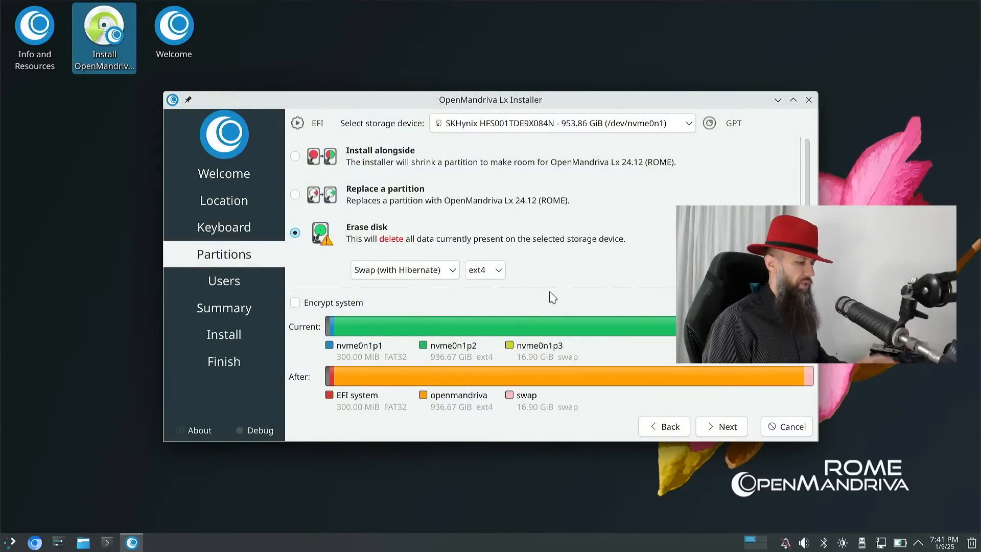
- Enter the user's full name, keep the suggested login, and set computer name 'computer'
{"action": "left_click", "coordinate": [727, 427]}
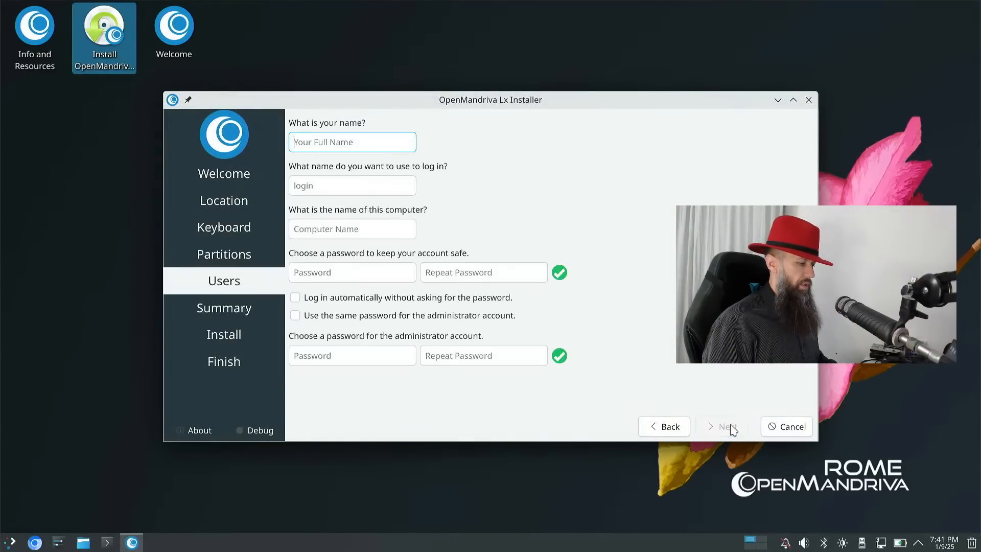
{"action": "type", "text": "Darth"}
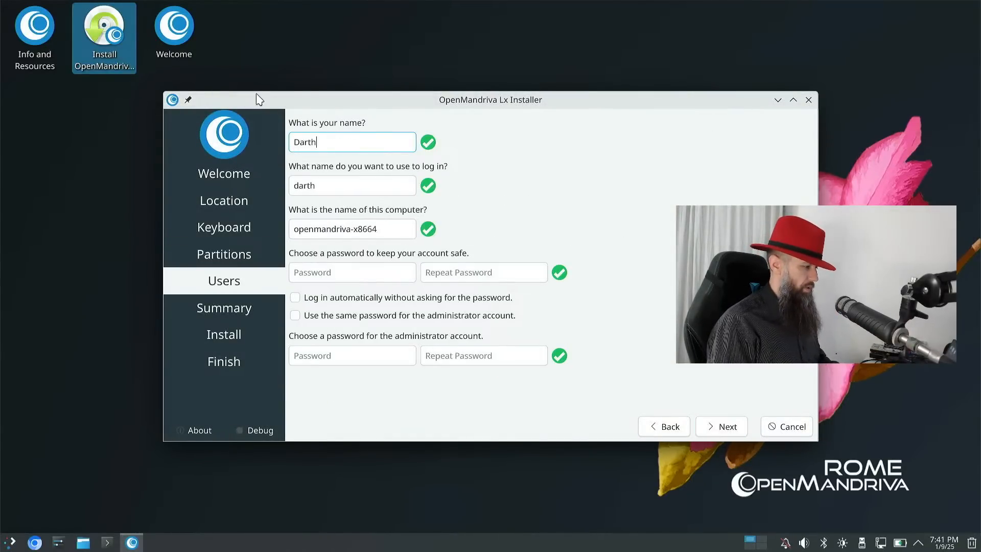
{"action": "key", "text": "Tab"}
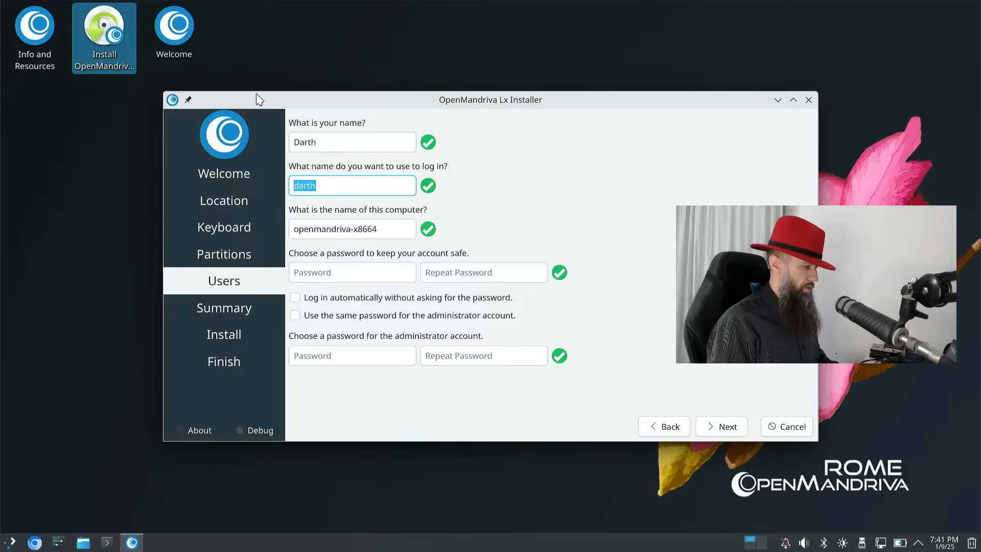
{"action": "key", "text": "Tab"}
{"action": "type", "text": "cmputer"}
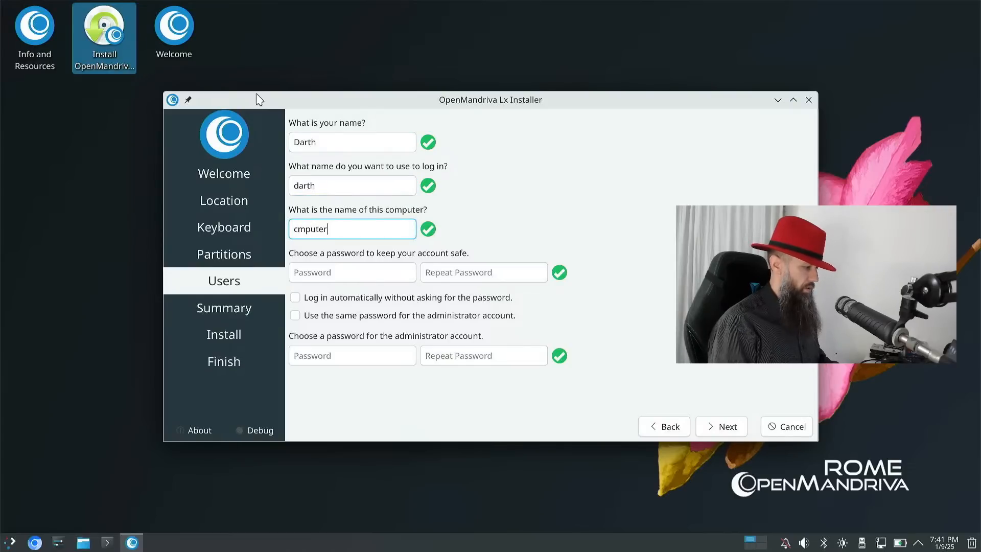
{"action": "key", "text": "Left"}
{"action": "key", "text": "Right"}
{"action": "type", "text": "o"}
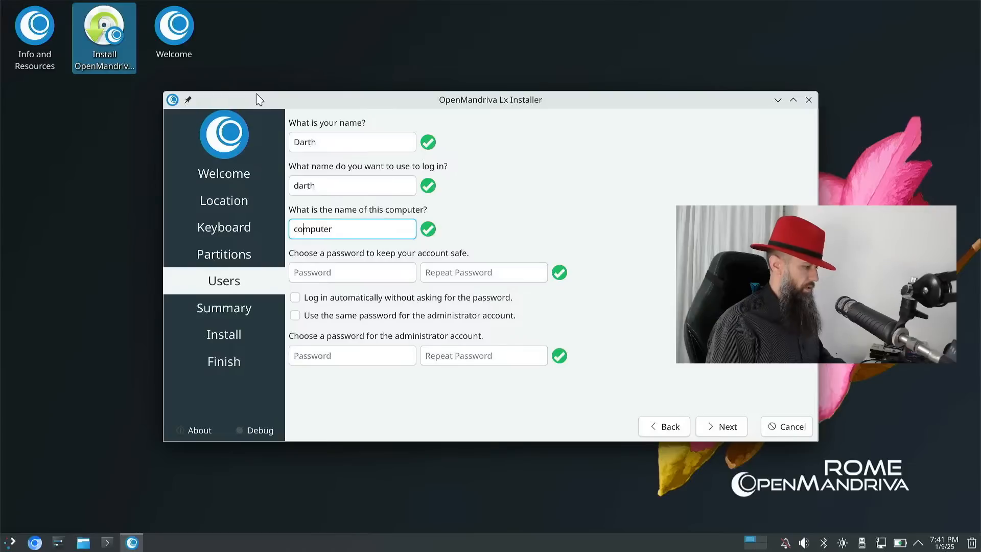
- Set and confirm the account password, enable automatic login and reuse it for administrator
{"action": "key", "text": "Tab"}
{"action": "type", "text": "123456"}
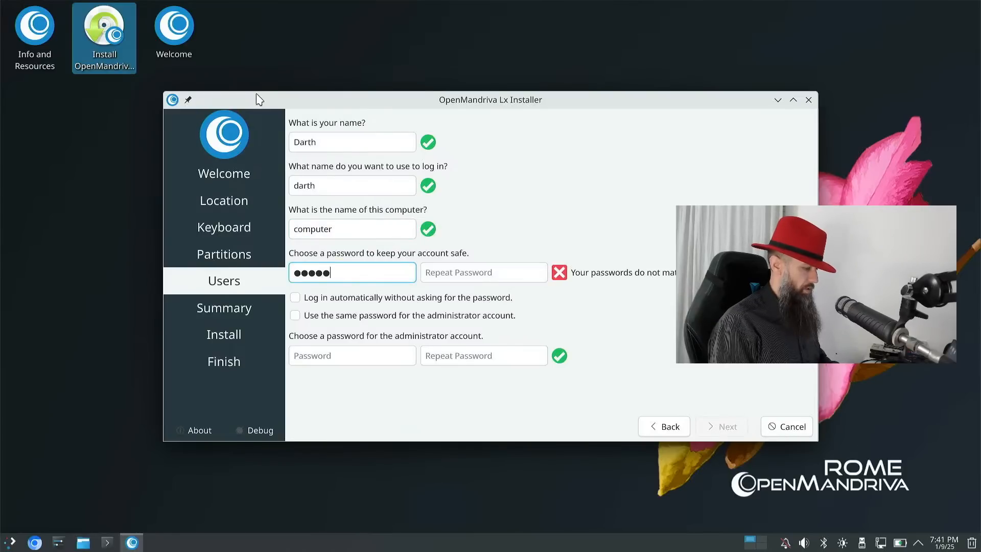
{"action": "key", "text": "Tab"}
{"action": "type", "text": "123456"}
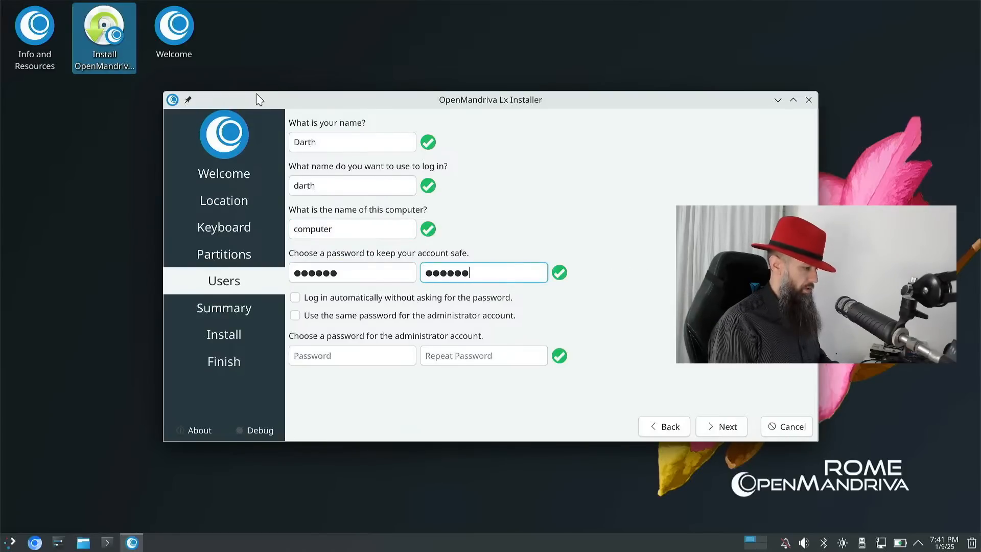
{"action": "left_click", "coordinate": [386, 298]}
{"action": "left_click", "coordinate": [383, 315]}
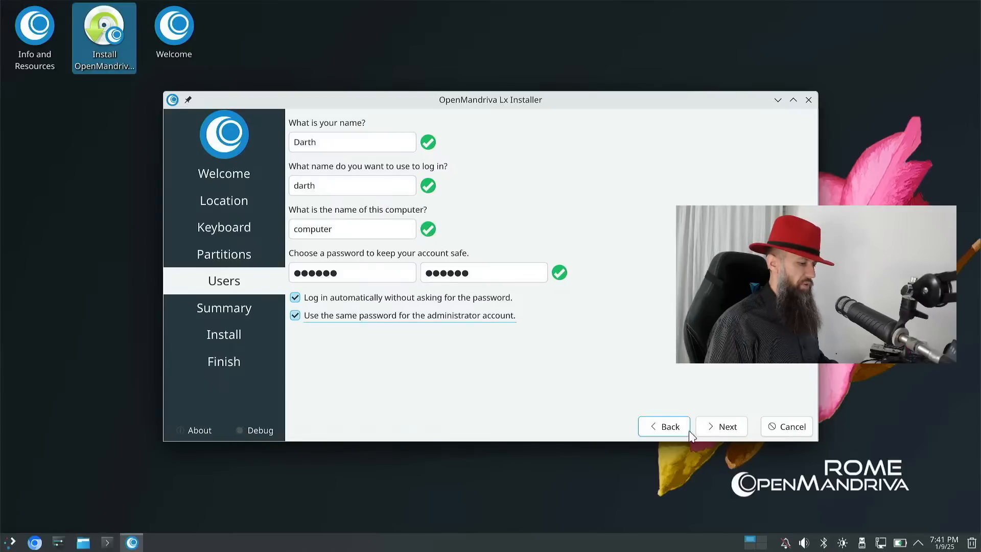
{"action": "left_click", "coordinate": [720, 428]}
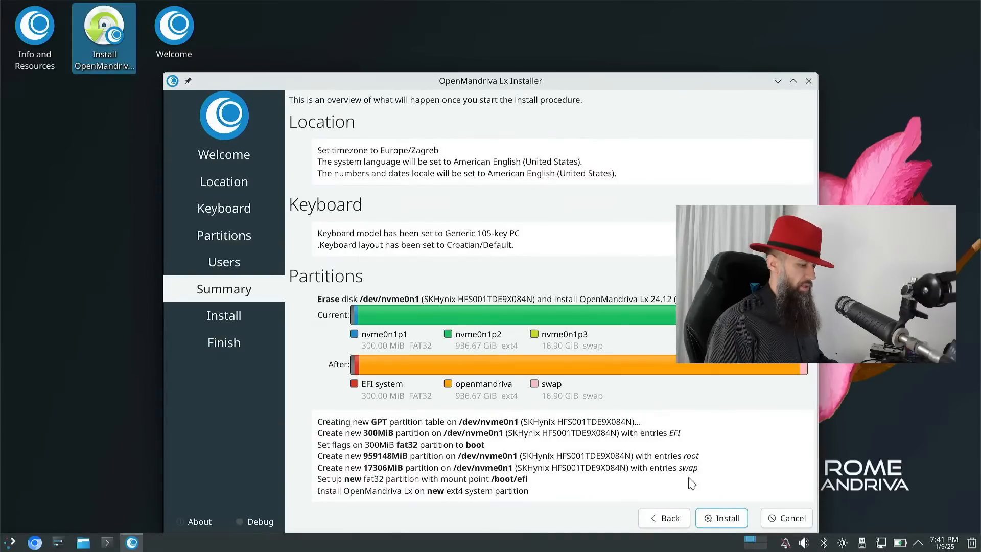
- Launch Install from the Summary page and confirm the disk changes with Install Now
{"action": "left_click", "coordinate": [713, 519]}
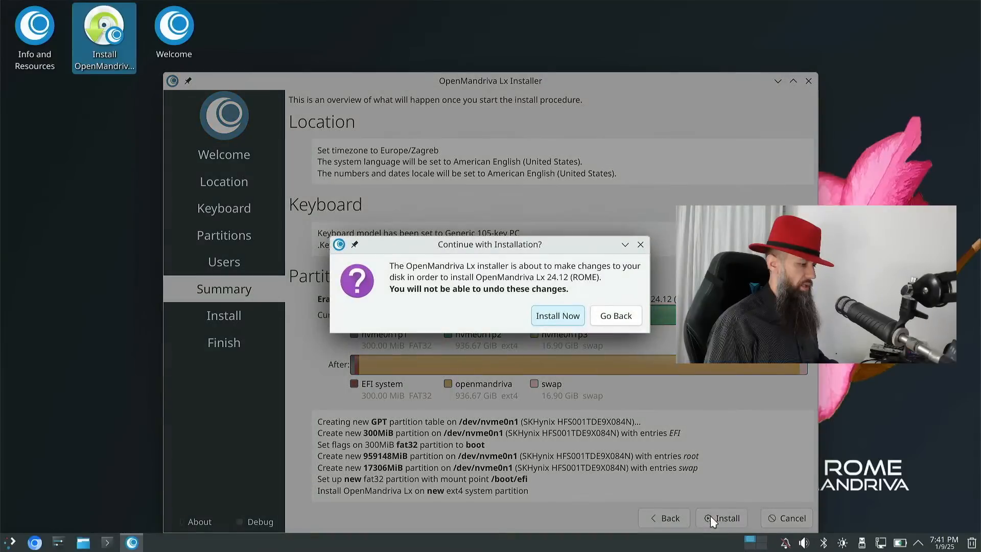
{"action": "left_click", "coordinate": [558, 316]}
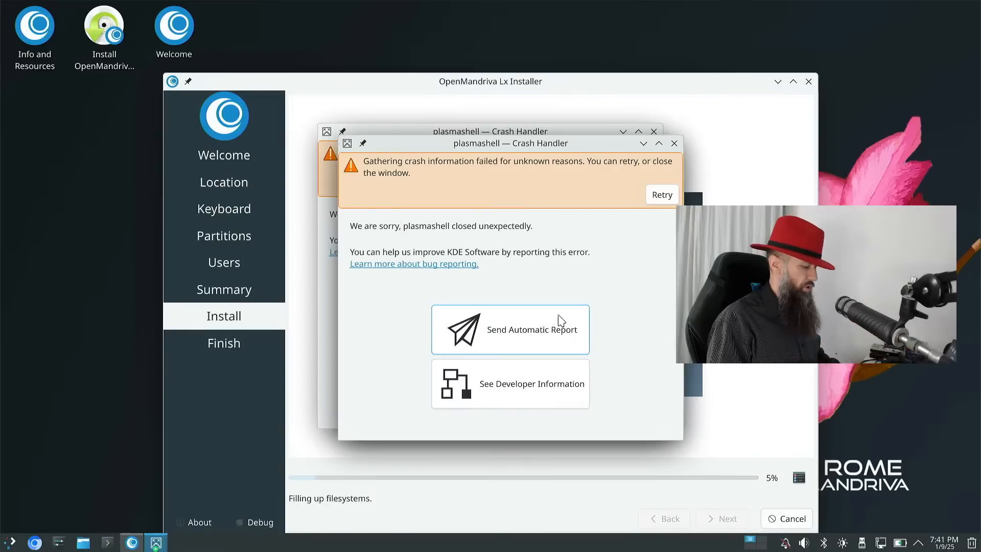
- Separate the two plasmashell crash dialogs, send an automatic report, and close both
{"action": "left_click_drag", "start_coordinate": [564, 144], "coordinate": [756, 178]}
{"action": "left_click_drag", "start_coordinate": [595, 136], "coordinate": [367, 139]}
{"action": "left_click_drag", "start_coordinate": [618, 175], "coordinate": [575, 134]}
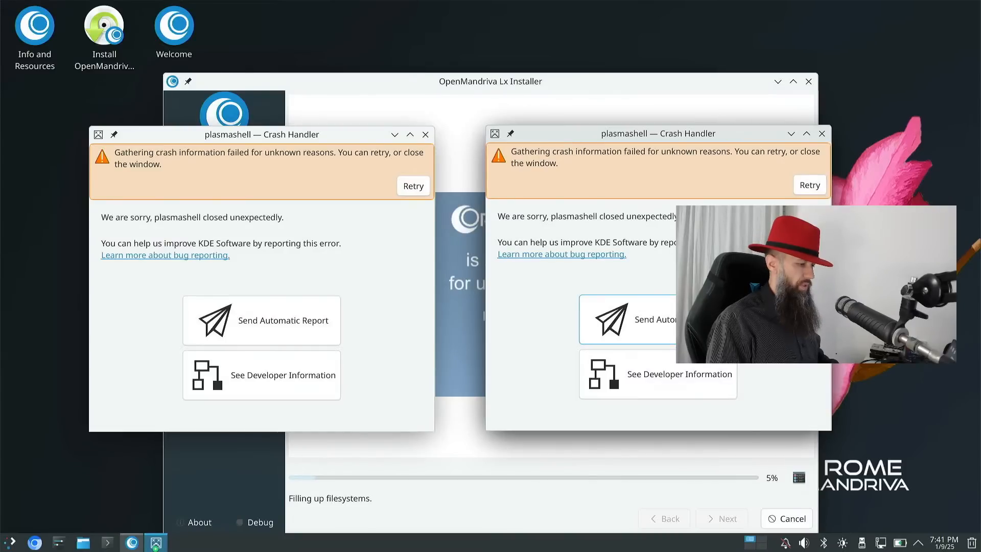
{"action": "left_click", "coordinate": [664, 330]}
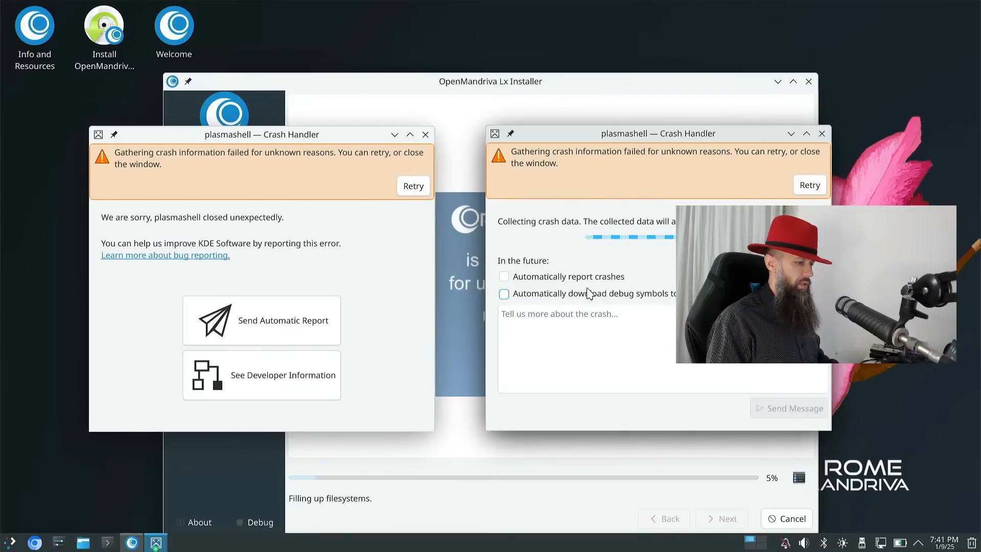
{"action": "left_click", "coordinate": [822, 134]}
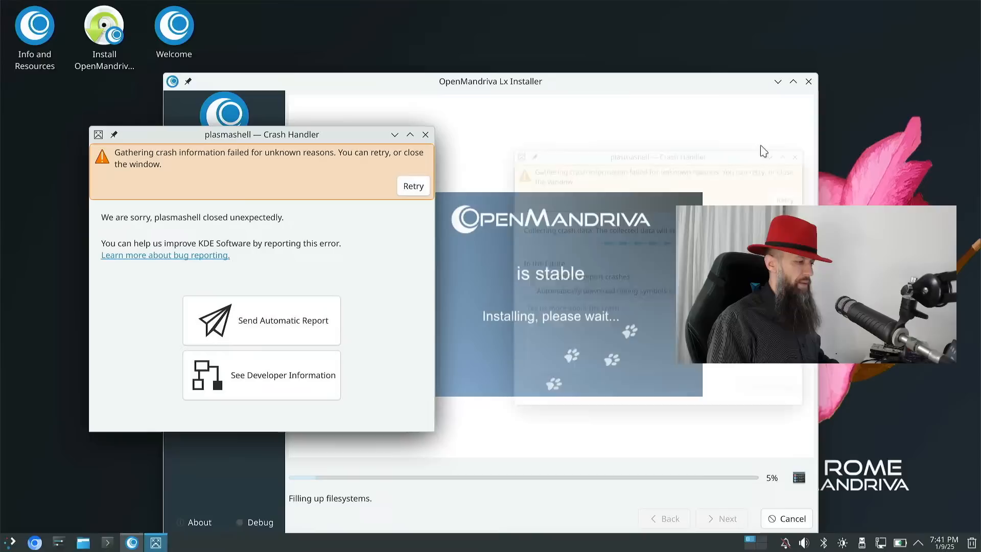
{"action": "left_click", "coordinate": [425, 135]}
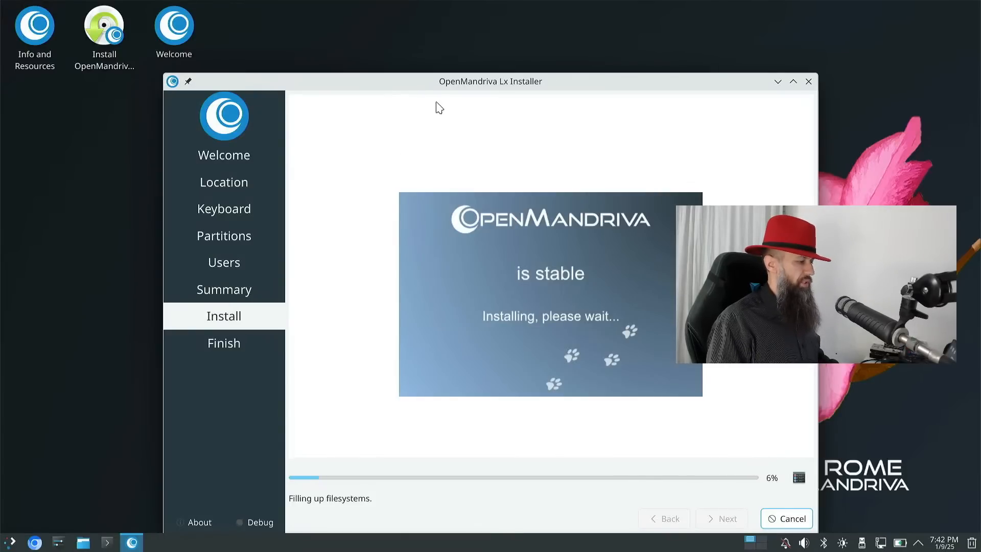
- Wait for 'All done', tick Restart now, and click Done to reboot into the new system
{"action": "left_click_drag", "start_coordinate": [415, 82], "coordinate": [409, 52]}
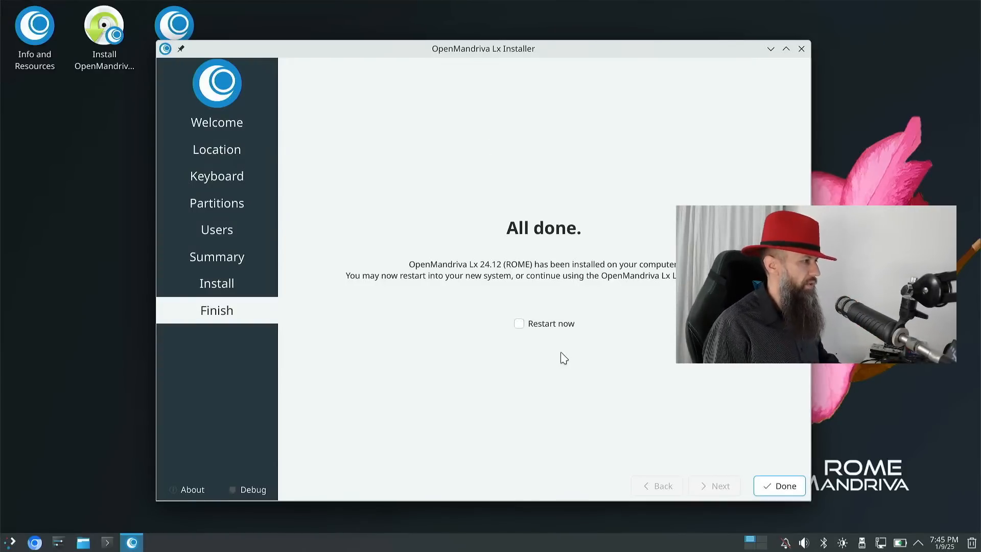
{"action": "left_click", "coordinate": [546, 323]}
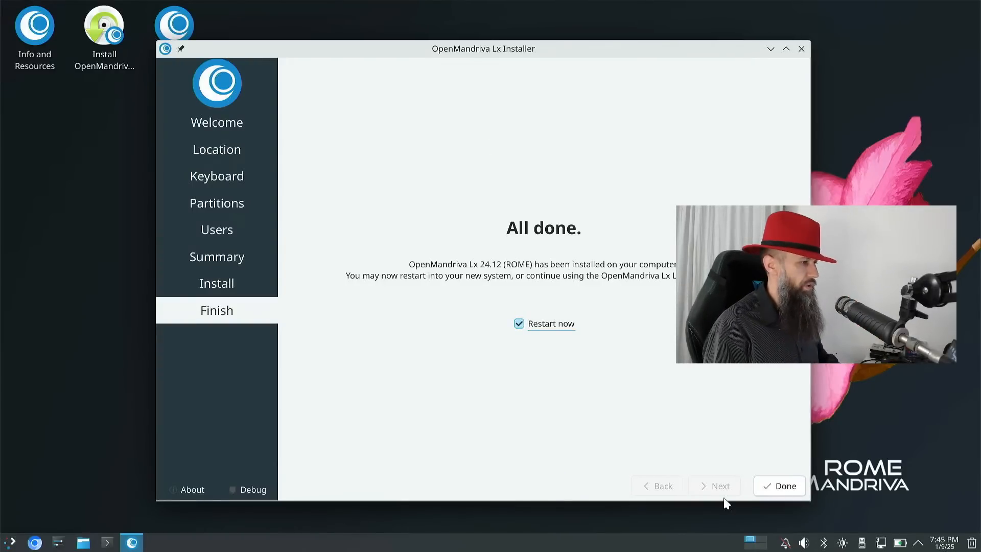
{"action": "left_click", "coordinate": [779, 488]}
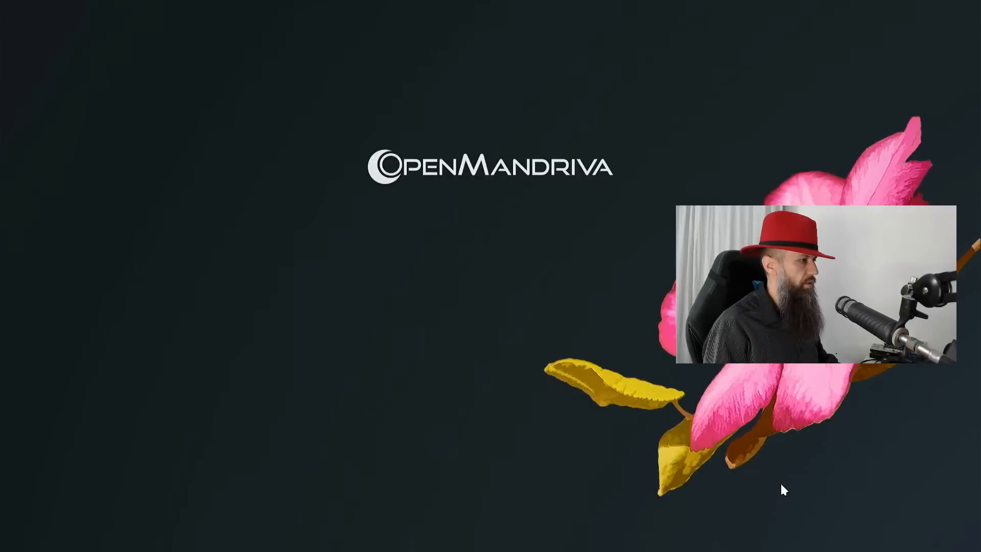
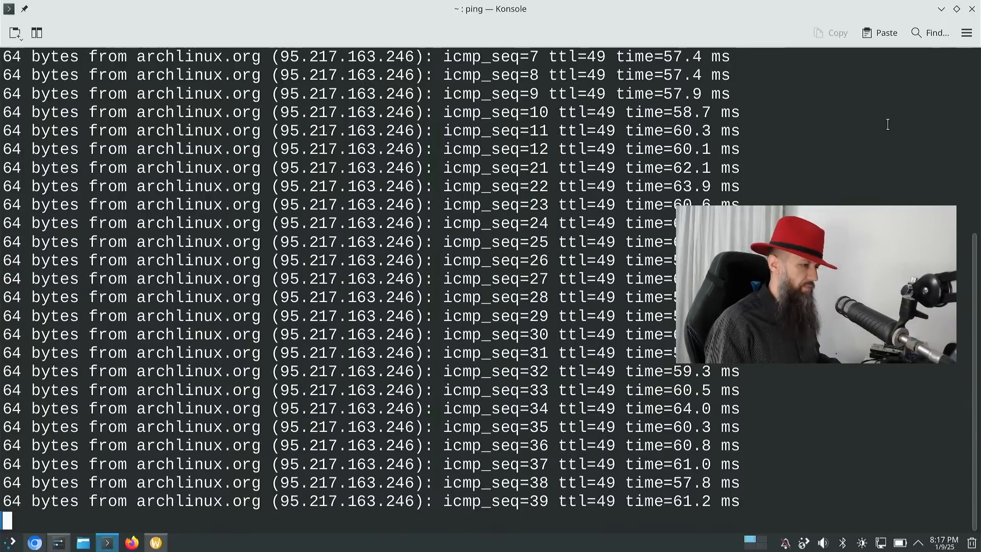
- Restore the full-screen Konsole to a smaller window while the archlinux.org ping keeps running
{"action": "left_click", "coordinate": [956, 8]}
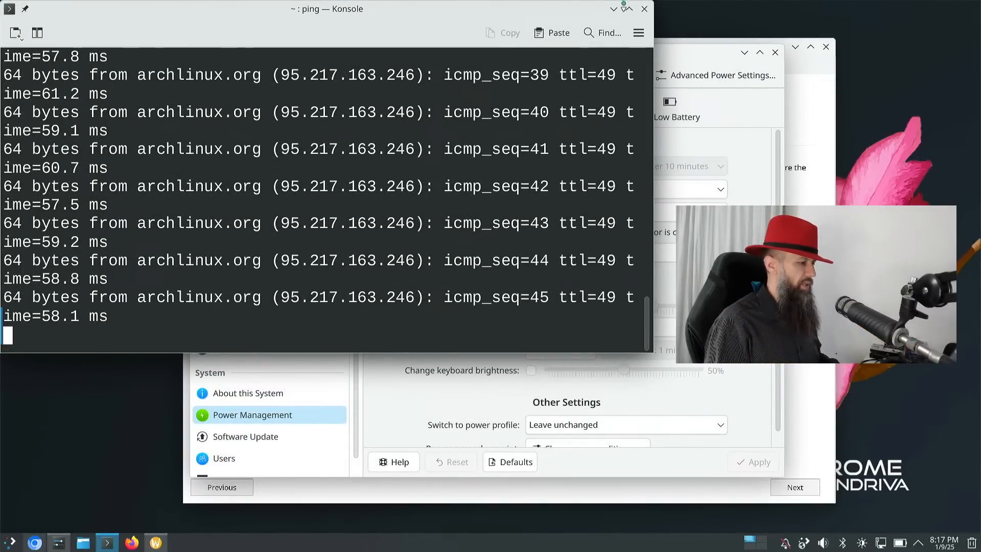
- Minimize Konsole and close the Power Management settings, revealing OM Welcome's Configure tab
{"action": "left_click", "coordinate": [613, 9]}
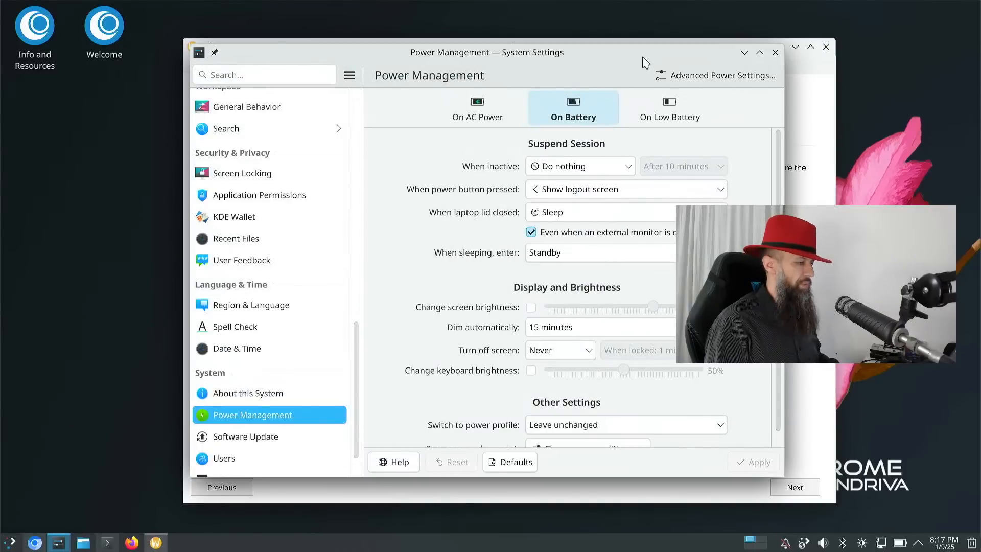
{"action": "left_click_drag", "start_coordinate": [646, 60], "coordinate": [651, 72]}
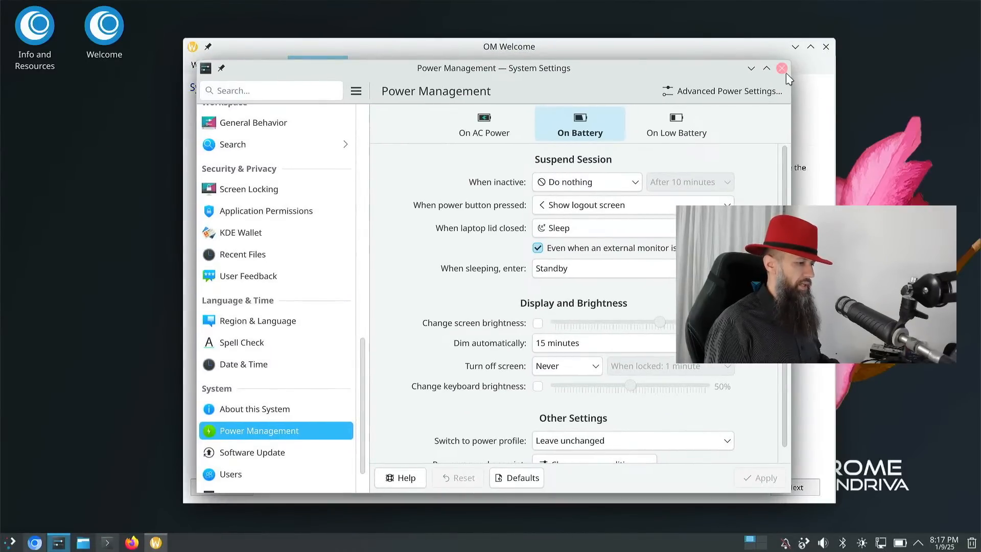
{"action": "left_click", "coordinate": [785, 70]}
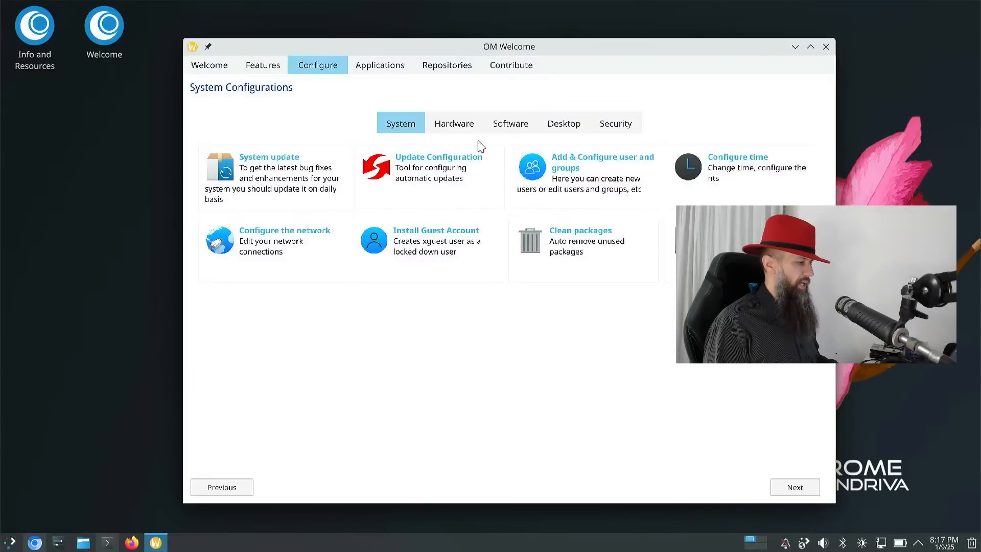
- Try the user and group management card and dismiss both Kuser install prompts
{"action": "double_click", "coordinate": [564, 155]}
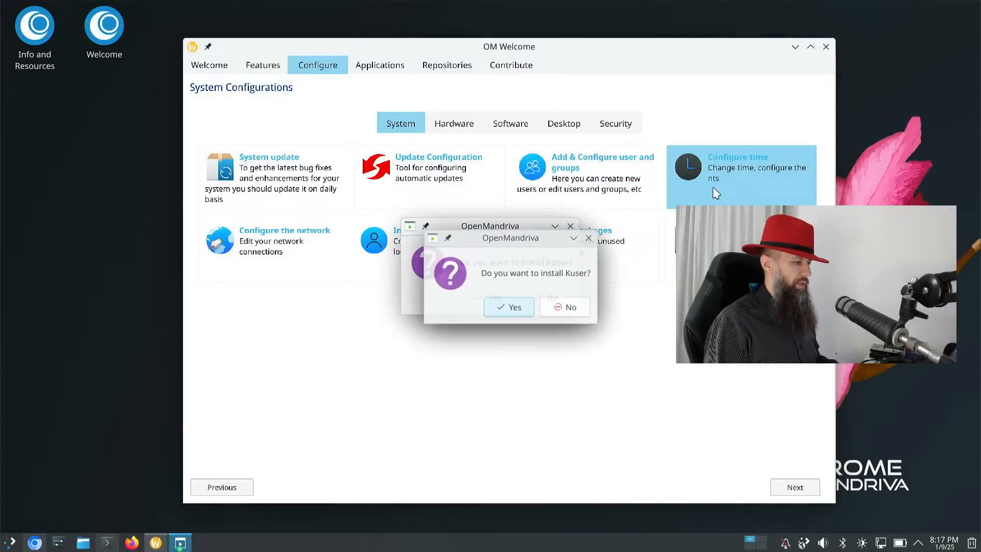
{"action": "left_click", "coordinate": [590, 237]}
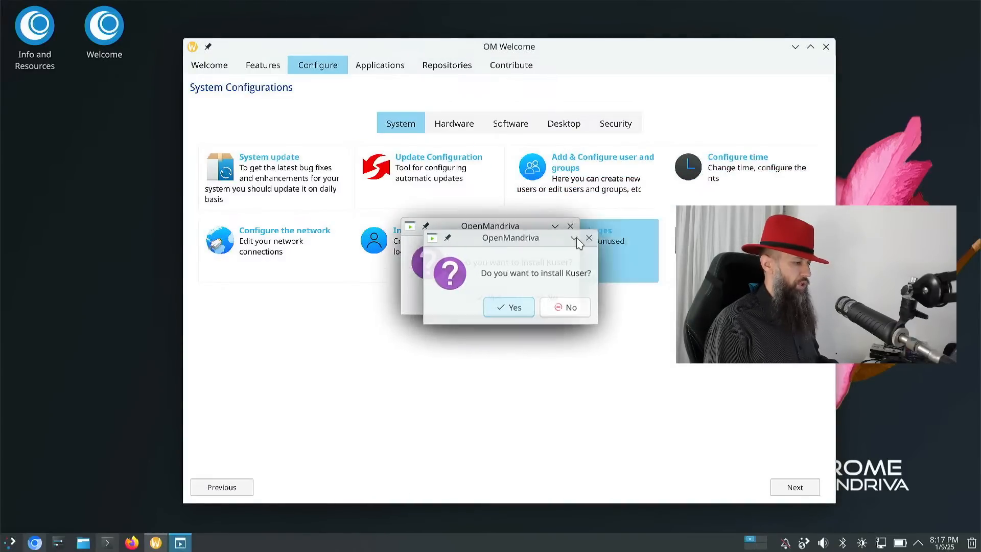
{"action": "left_click", "coordinate": [569, 228]}
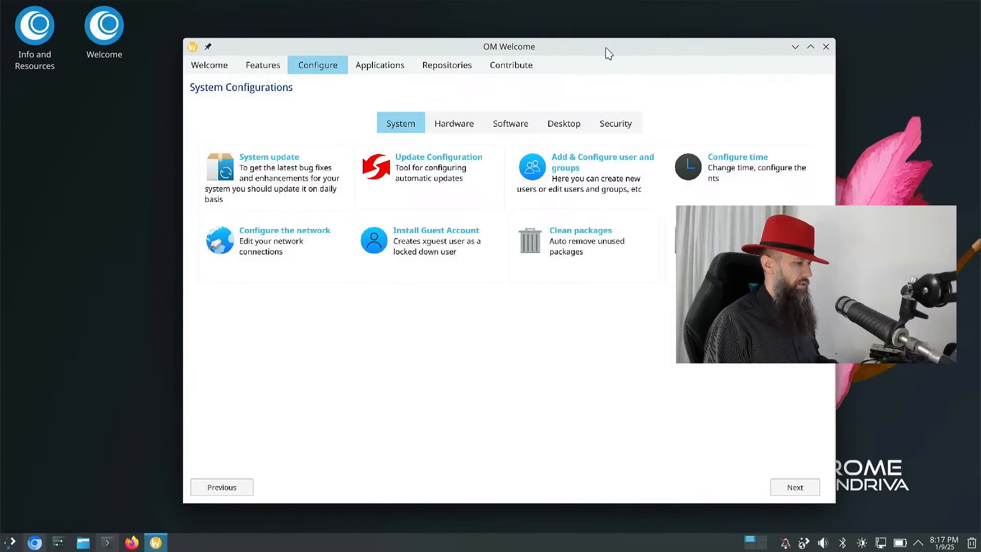
{"action": "left_click_drag", "start_coordinate": [611, 49], "coordinate": [592, 44]}
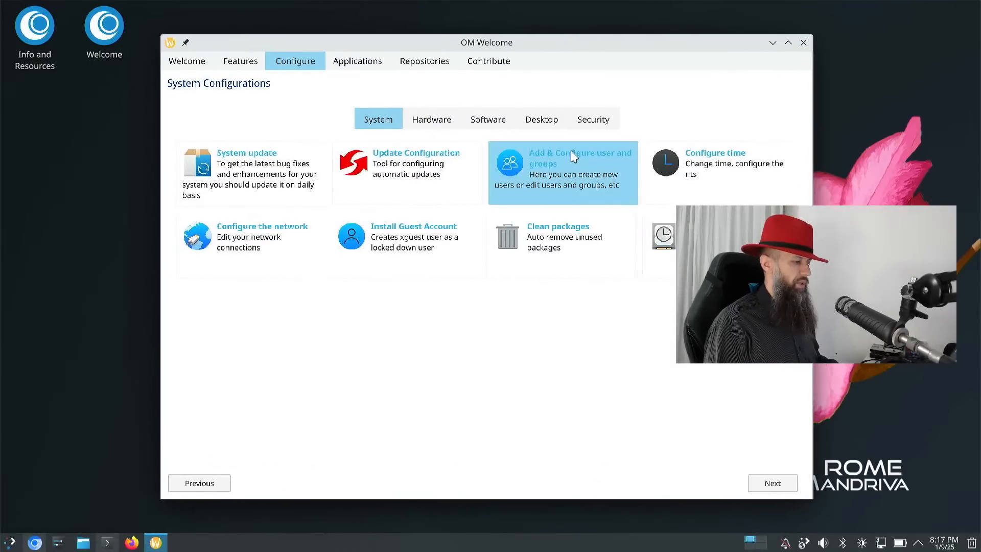
- Dismiss the Update Configuration install prompt and launch the KBackup backup tool
{"action": "double_click", "coordinate": [715, 170]}
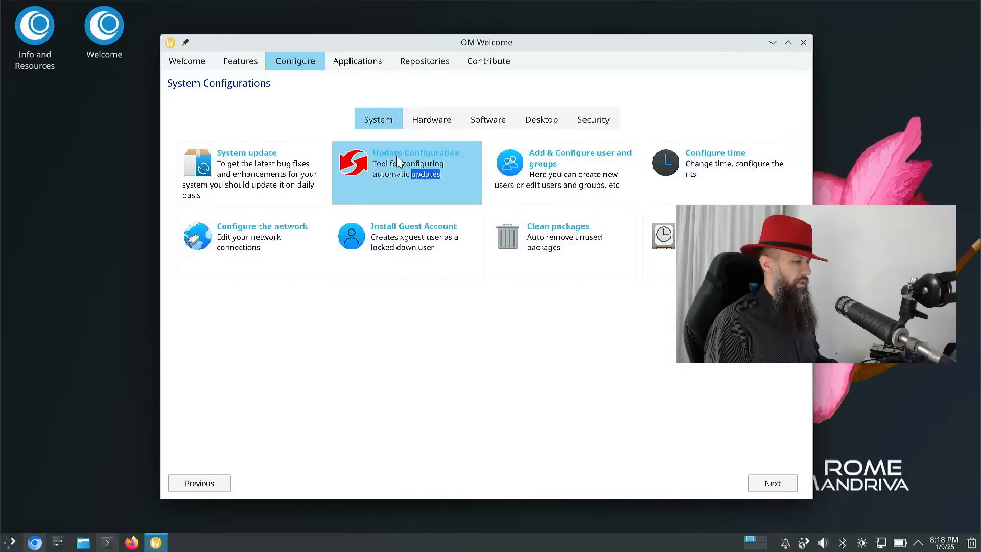
{"action": "left_click", "coordinate": [370, 169]}
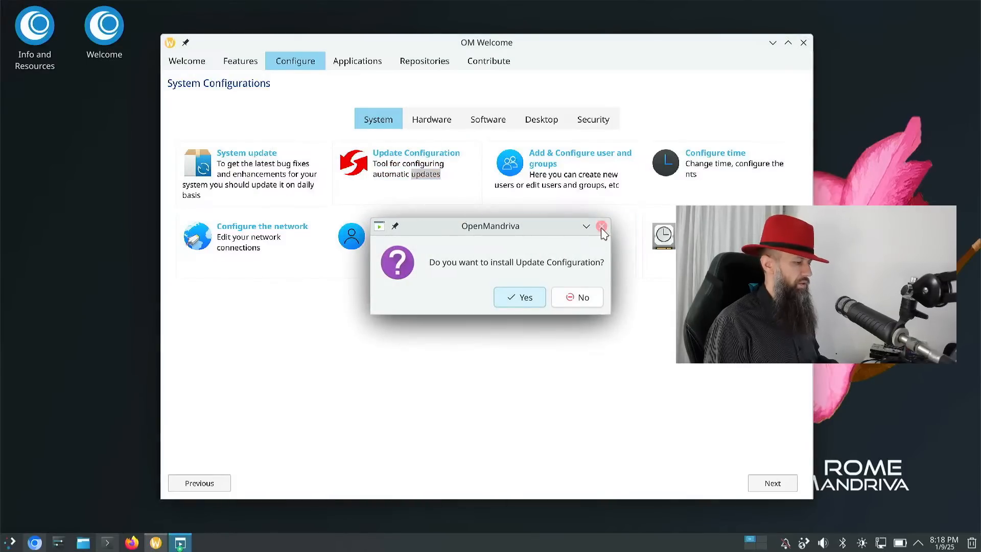
{"action": "left_click", "coordinate": [601, 226]}
{"action": "double_click", "coordinate": [664, 239]}
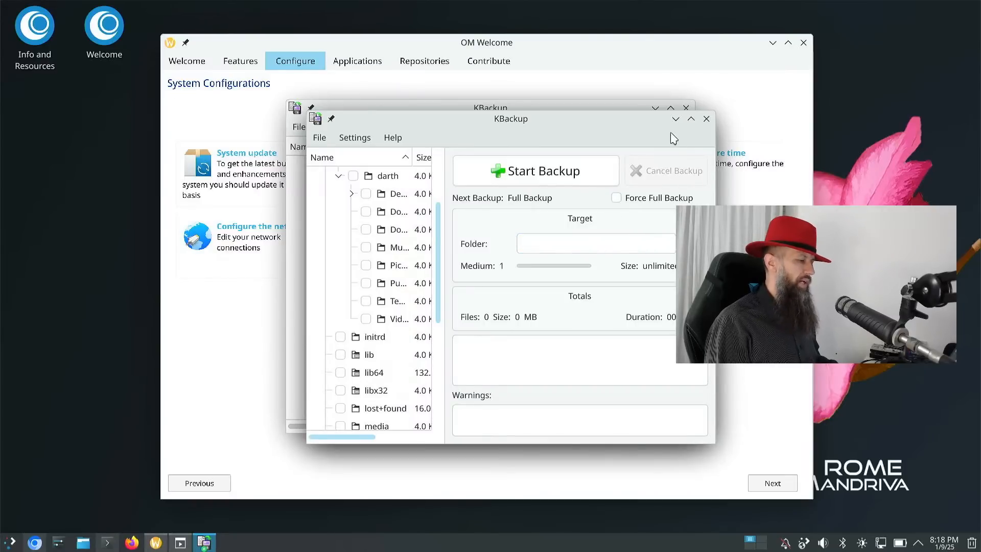
- Close the duplicate KBackup window, maximize the other to browse its folder tree, then close it
{"action": "left_click", "coordinate": [707, 119]}
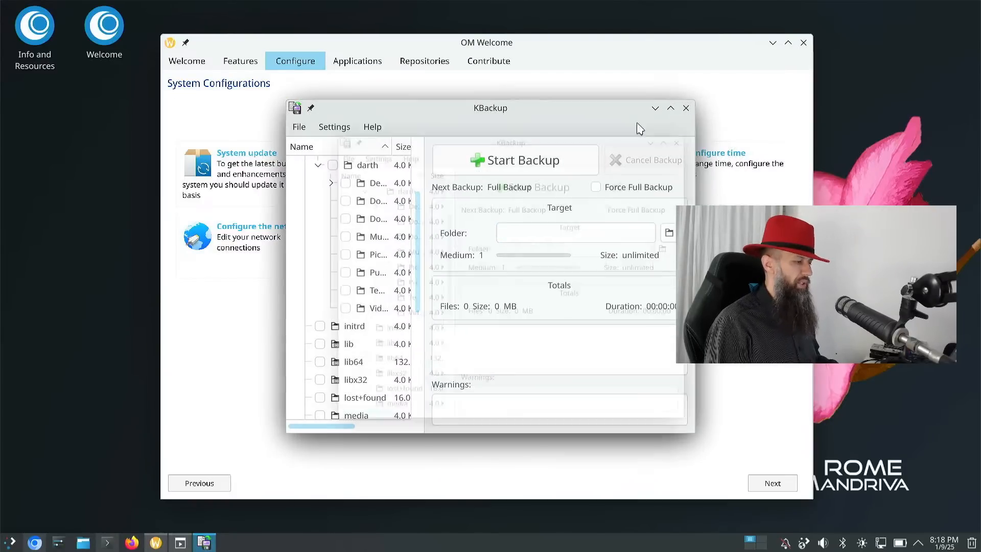
{"action": "left_click_drag", "start_coordinate": [629, 110], "coordinate": [401, 154]}
{"action": "left_click", "coordinate": [628, 332]}
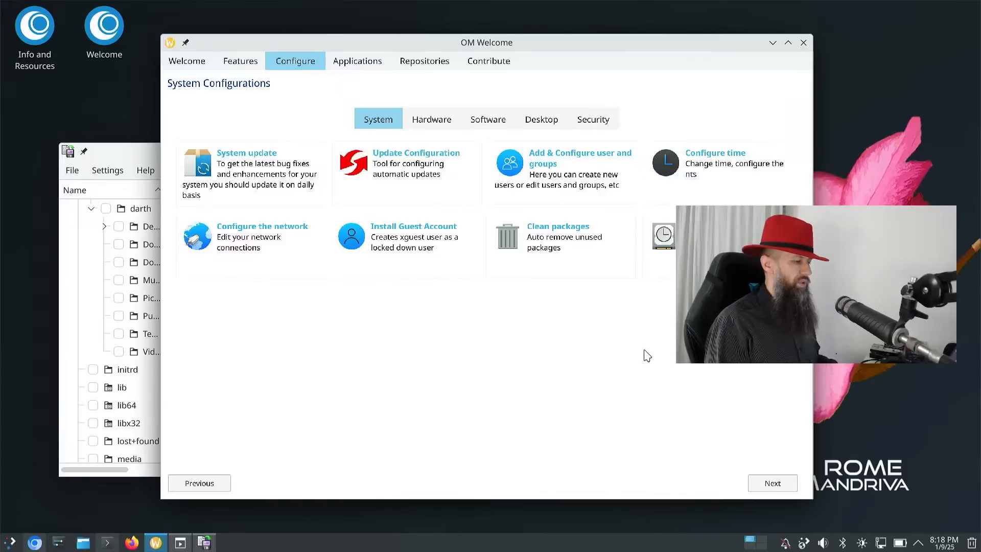
{"action": "left_click", "coordinate": [136, 158]}
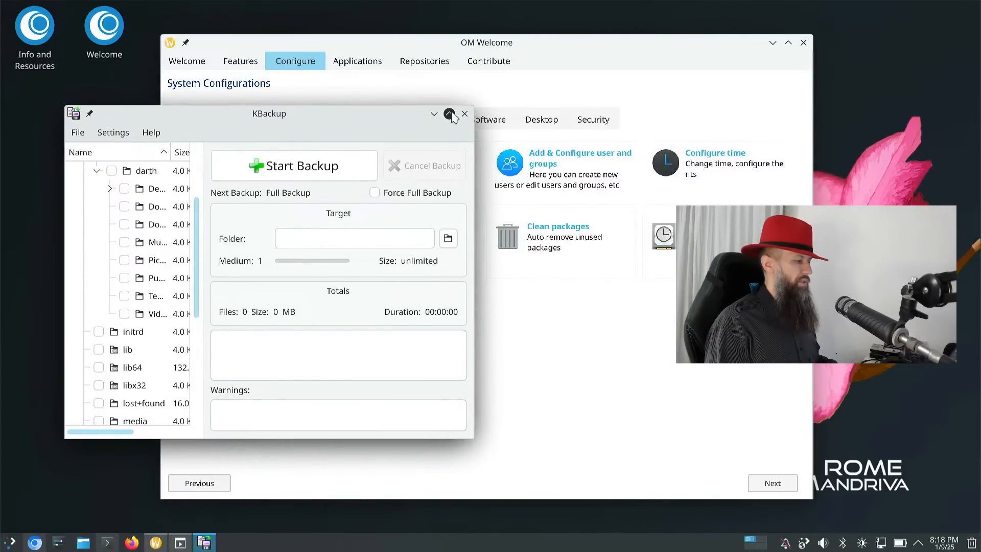
{"action": "left_click", "coordinate": [450, 114]}
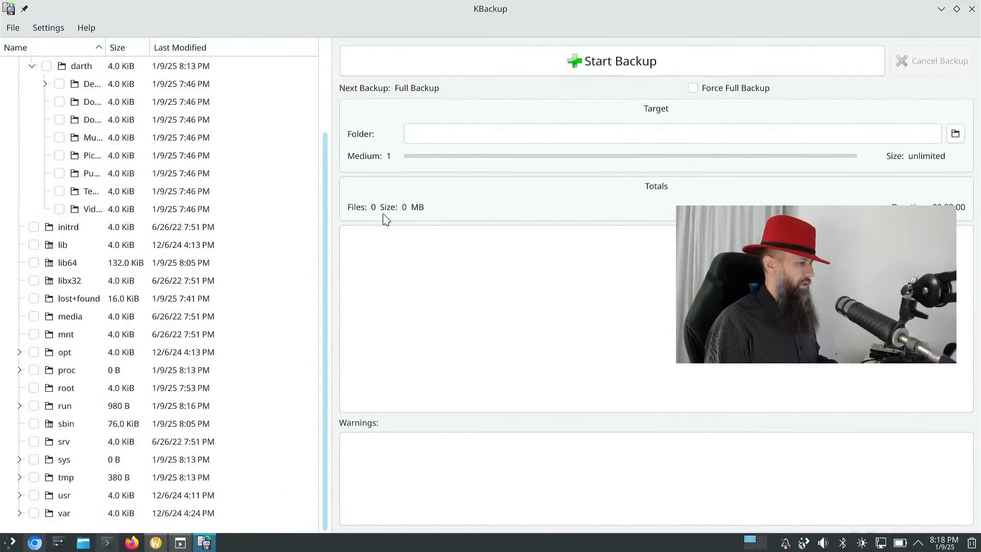
{"action": "left_click_drag", "start_coordinate": [324, 222], "coordinate": [341, 126]}
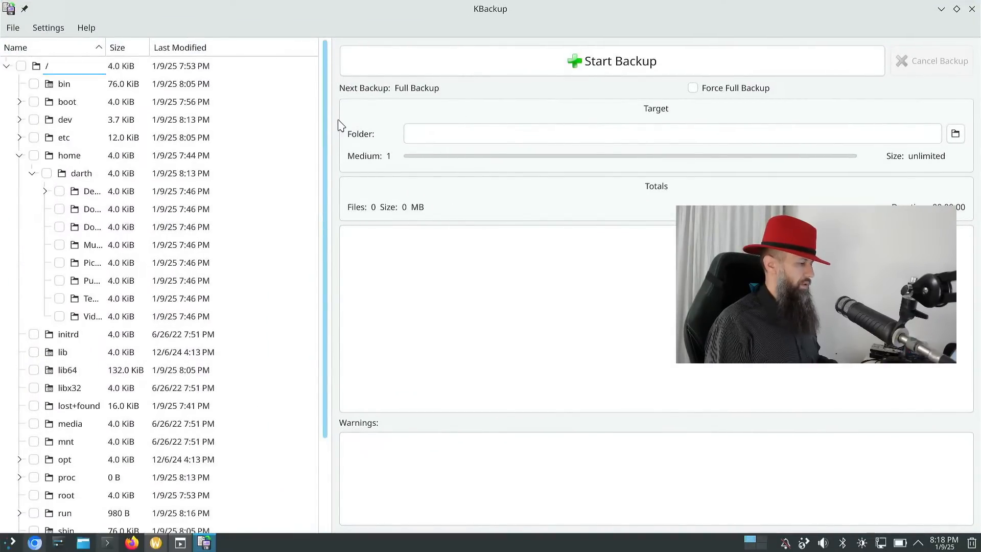
{"action": "left_click", "coordinate": [972, 8]}
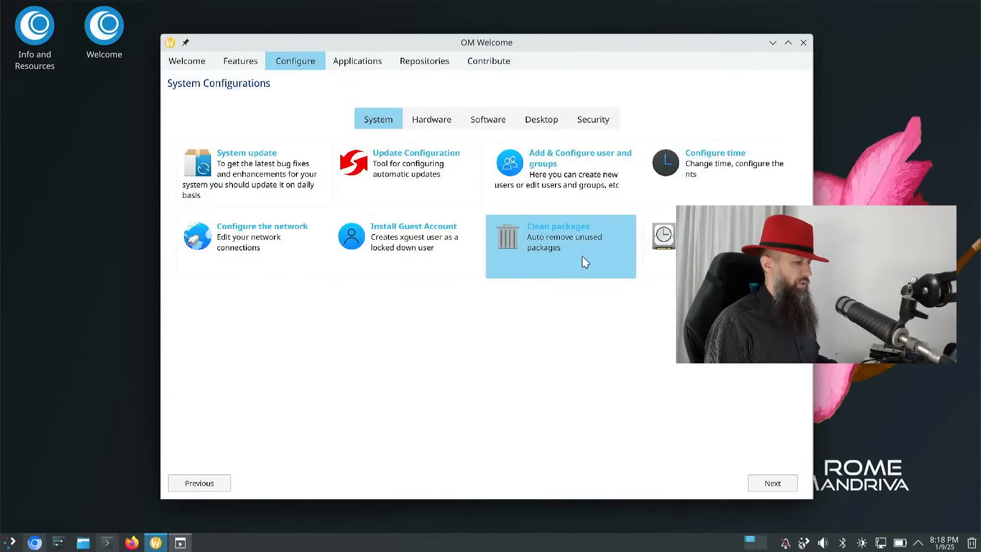
- Run Clean packages with the admin password, removing lib64KPim6AkonadiNotes and plasma6-akonadi-notes, then close Konsole
{"action": "left_click", "coordinate": [503, 238]}
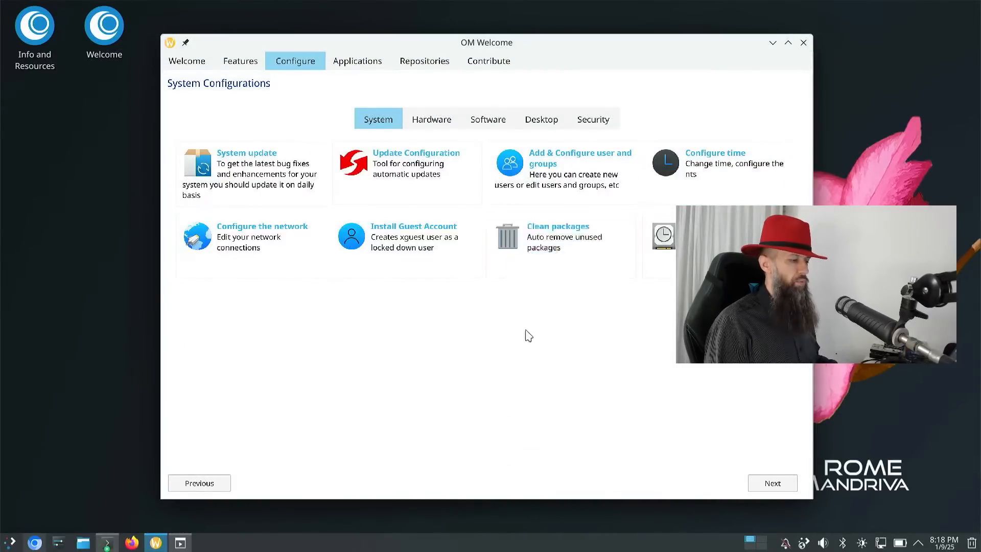
{"action": "type", "text": "******"}
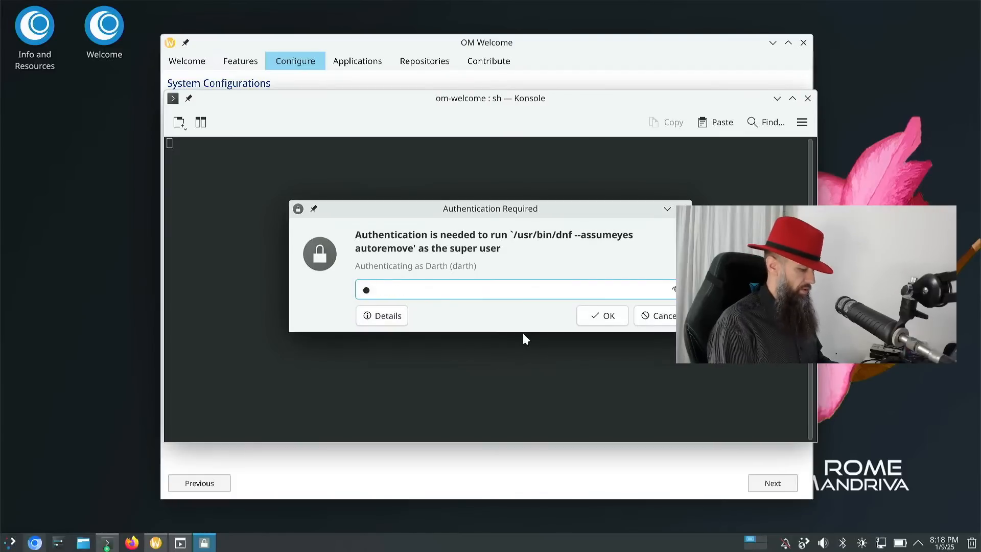
{"action": "key", "text": "Return"}
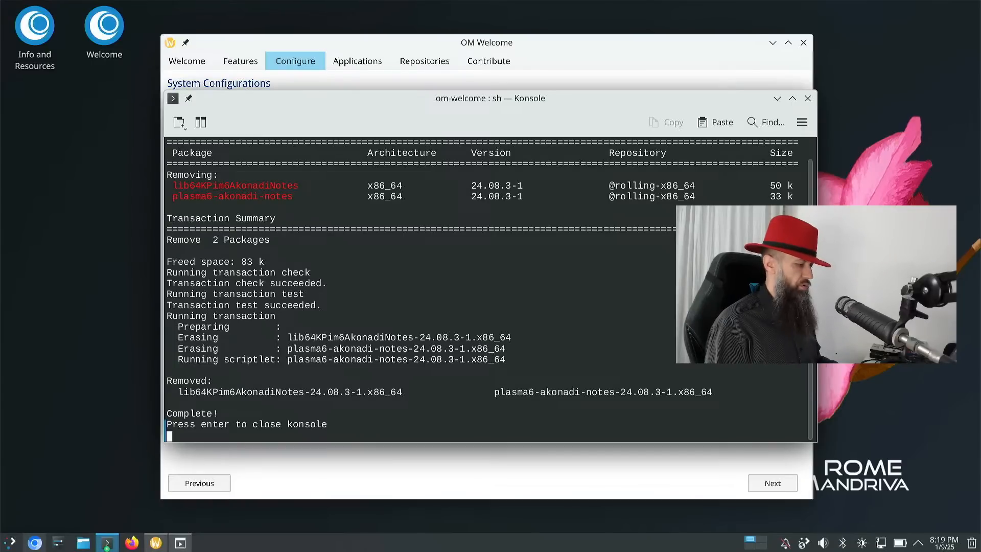
{"action": "key", "text": "Return"}
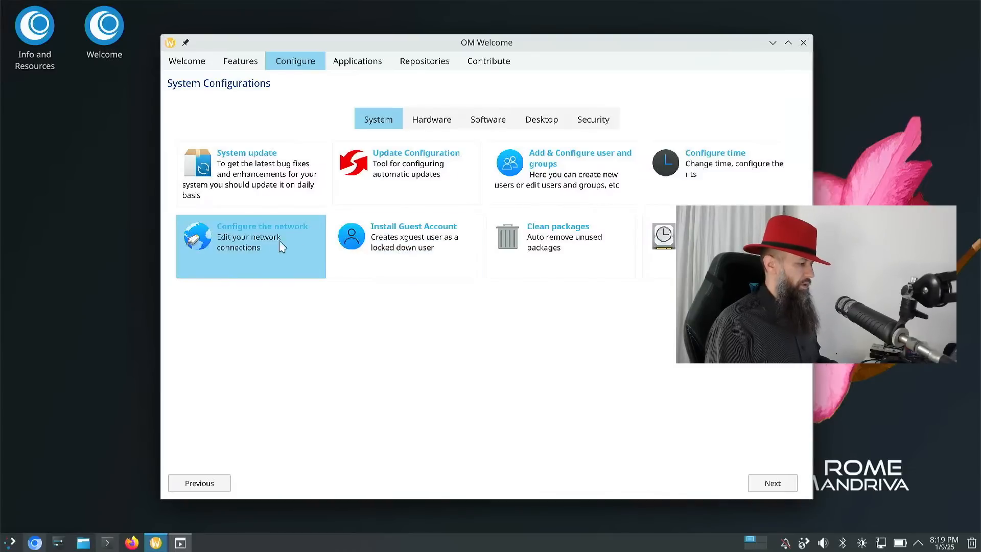
{"action": "left_click", "coordinate": [201, 242]}
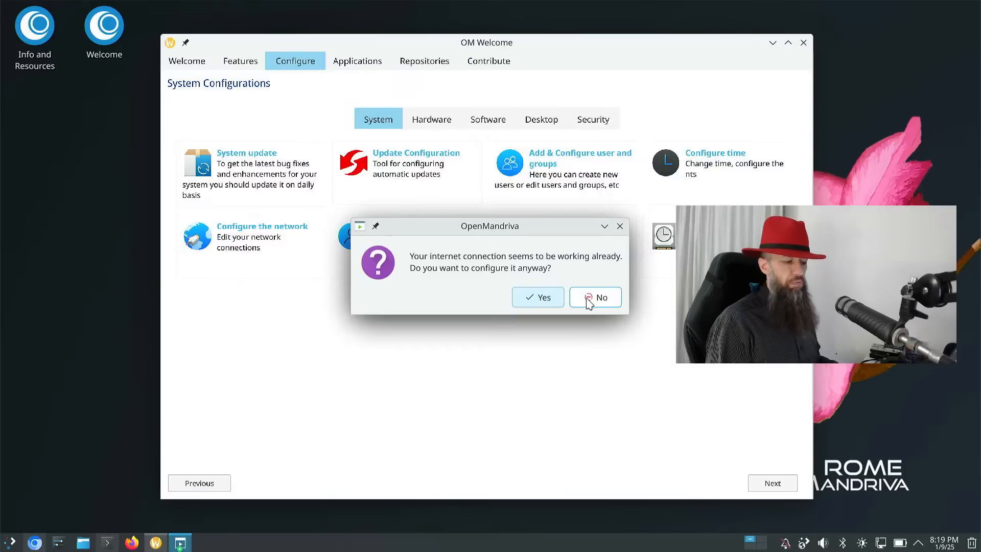
{"action": "left_click", "coordinate": [588, 300]}
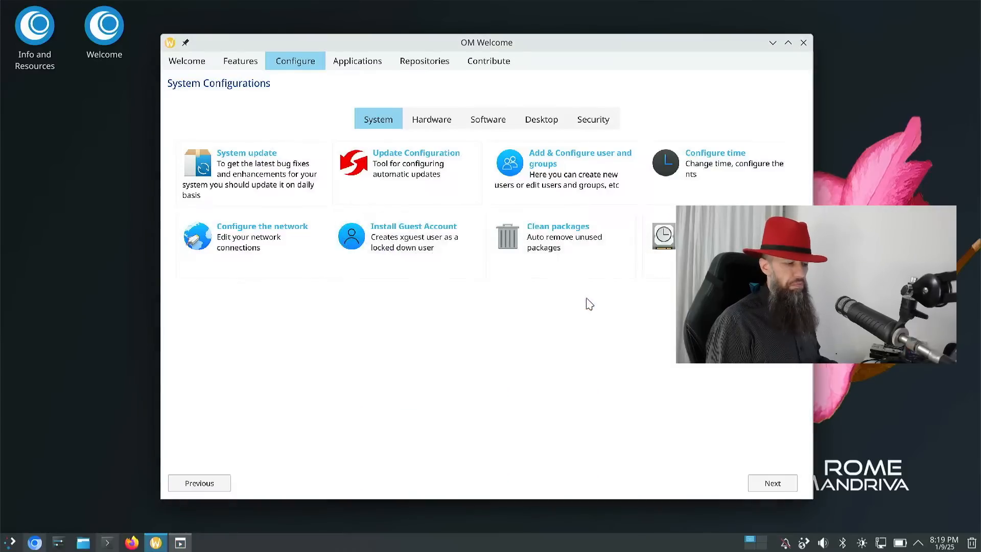
{"action": "left_click", "coordinate": [665, 164]}
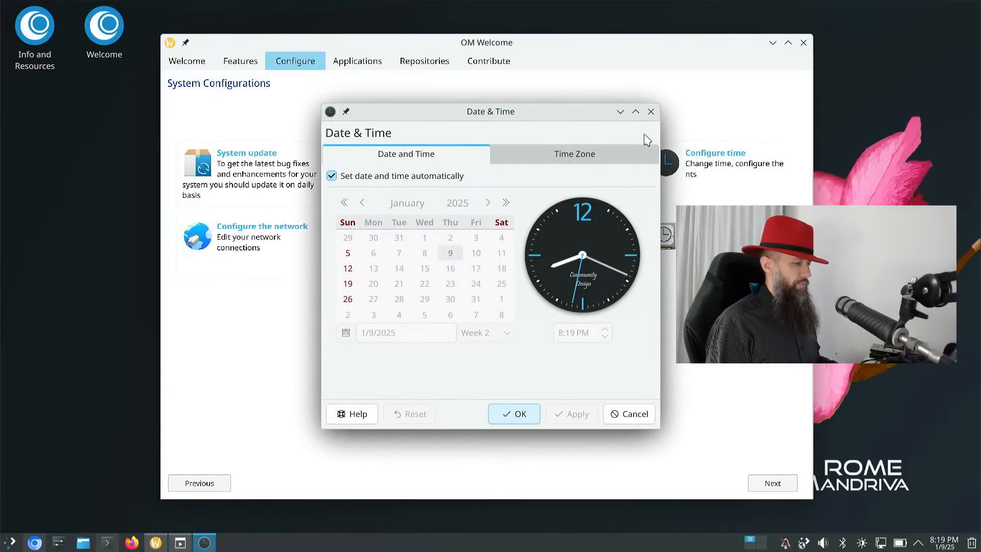
{"action": "left_click", "coordinate": [651, 111]}
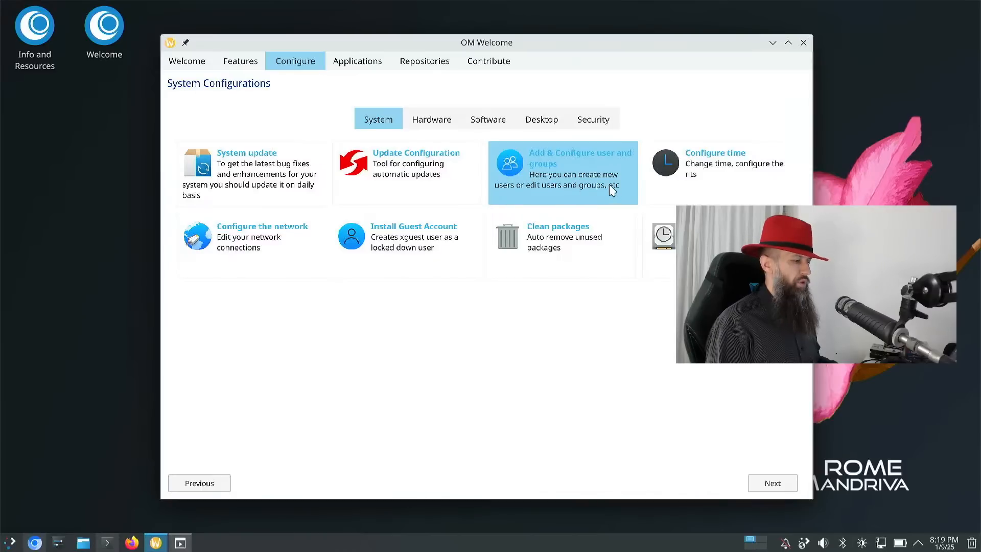
- Install Kuser with the administrator password and acknowledge 'Installation succeeded'
{"action": "left_click", "coordinate": [513, 167]}
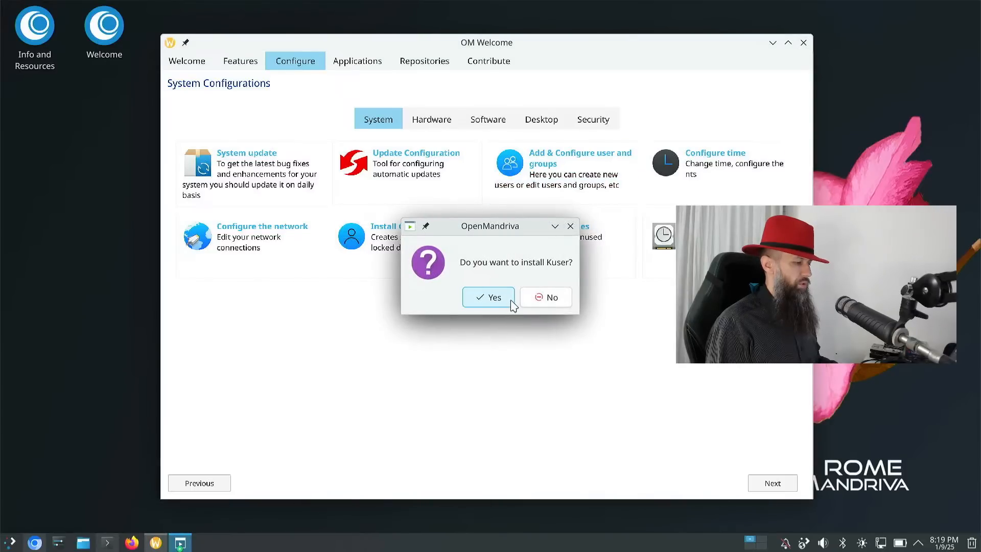
{"action": "left_click", "coordinate": [494, 299]}
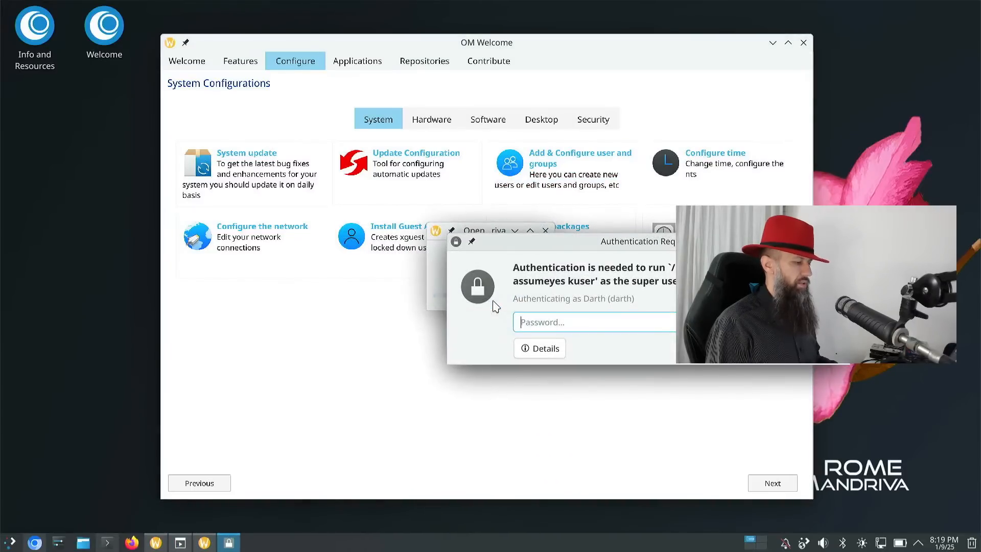
{"action": "type", "text": "••"}
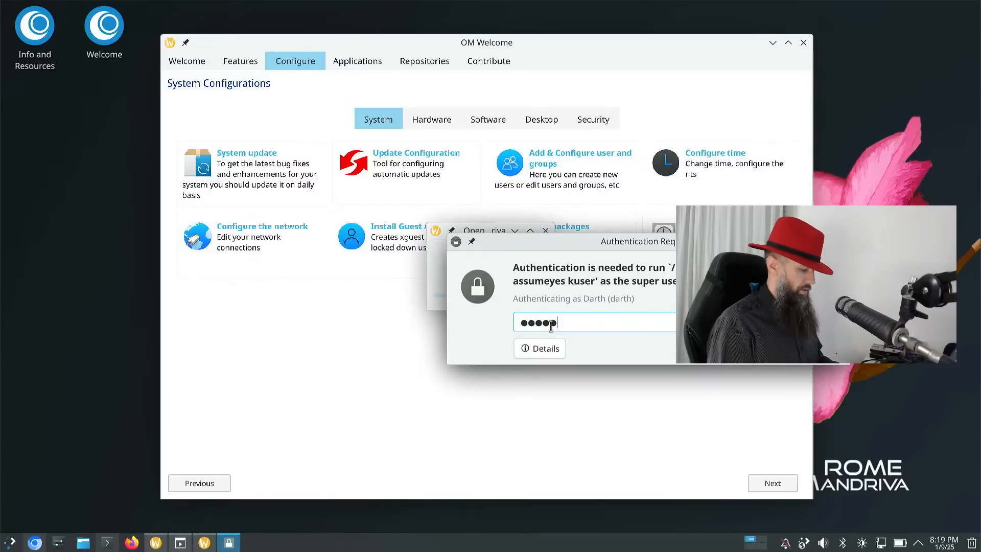
{"action": "key", "text": "Return"}
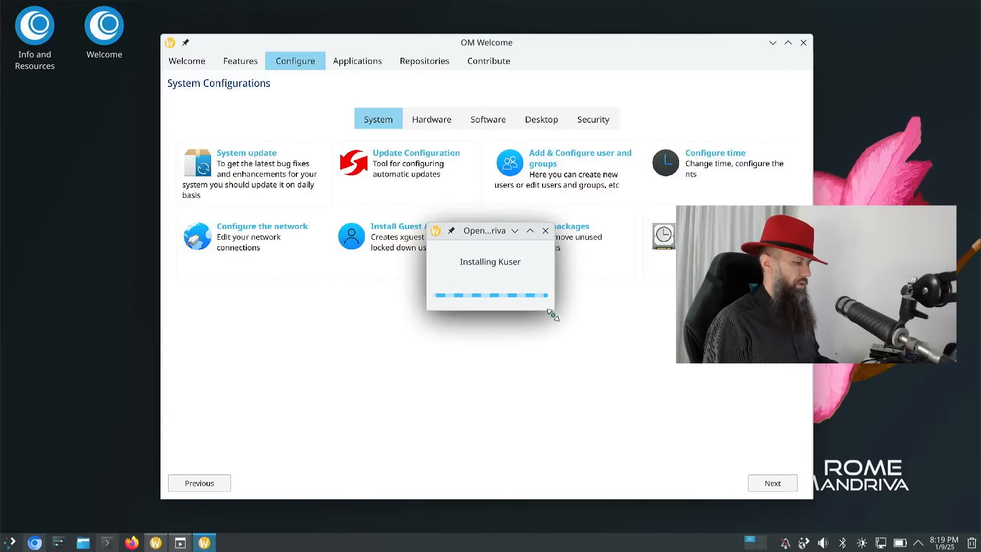
{"action": "left_click_drag", "start_coordinate": [552, 315], "coordinate": [656, 385]}
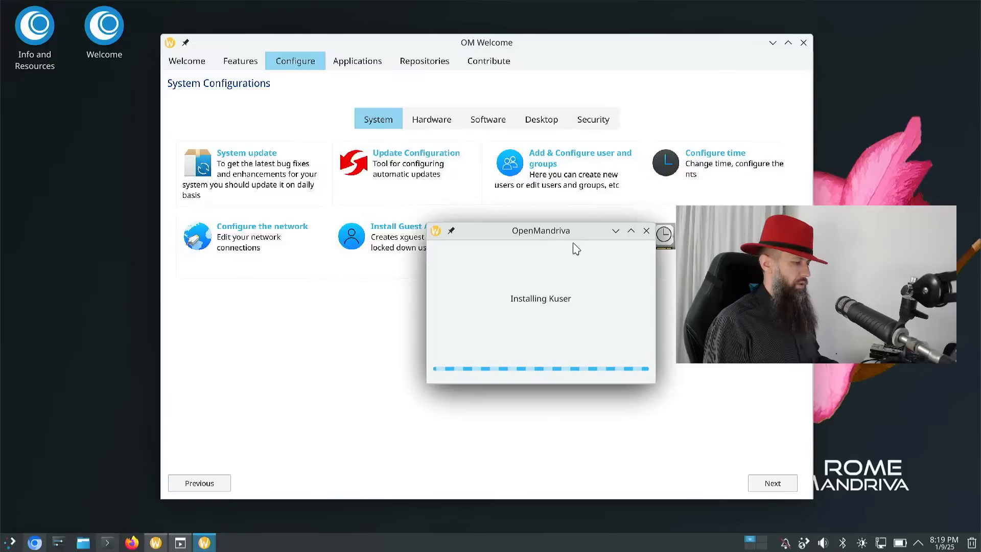
{"action": "left_click_drag", "start_coordinate": [576, 248], "coordinate": [212, 333]}
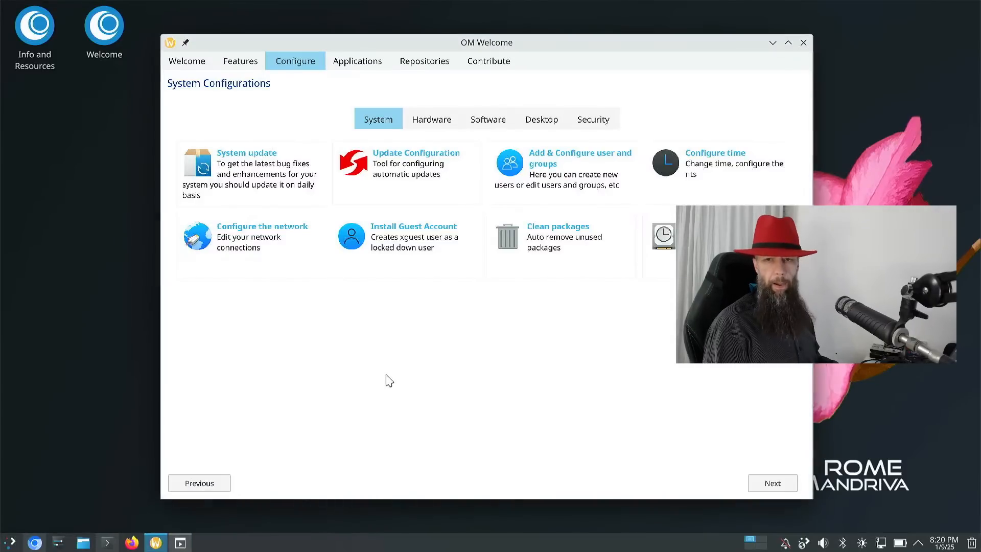
{"action": "left_click", "coordinate": [535, 296]}
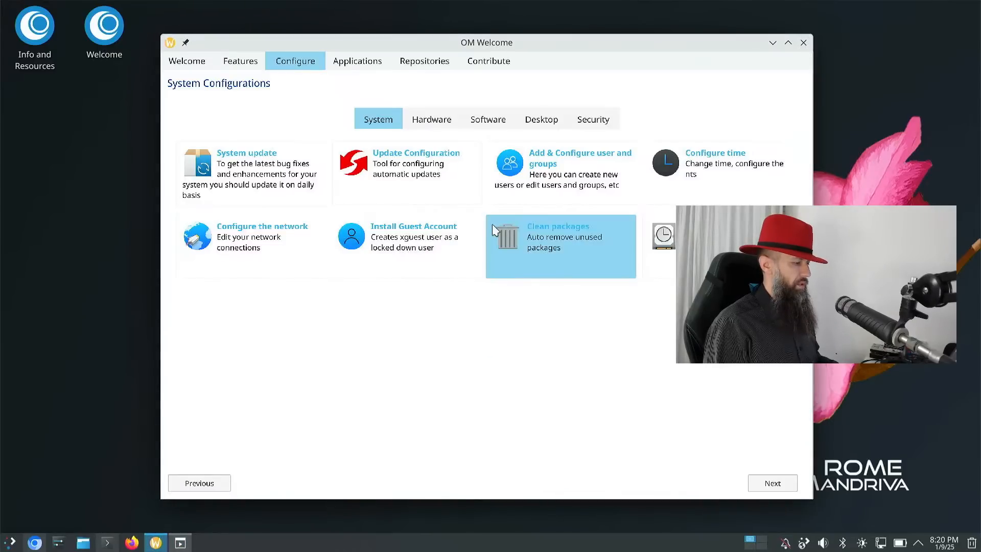
- Open the user manager, dismiss its root-privileges error, and decline installing Update Configuration
{"action": "left_click", "coordinate": [514, 161]}
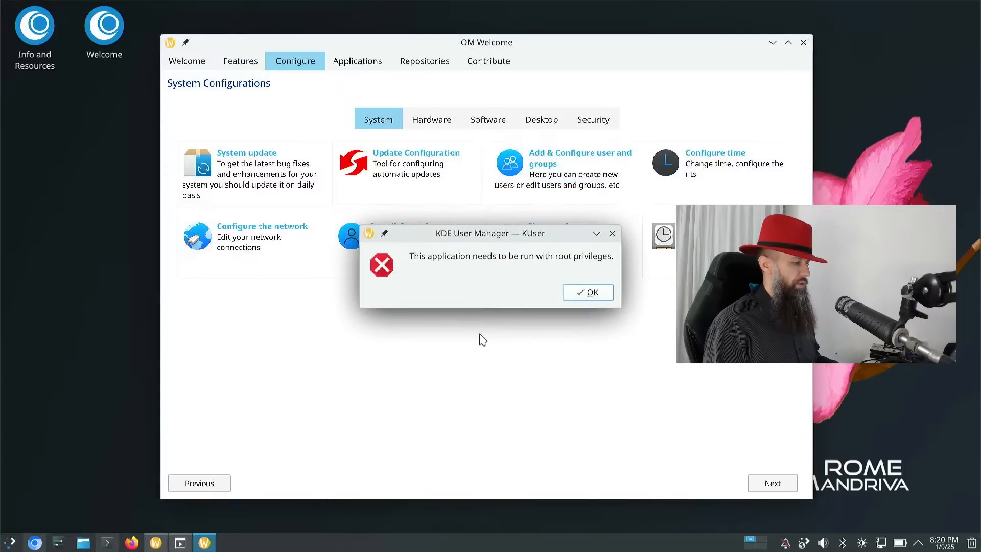
{"action": "left_click", "coordinate": [583, 292]}
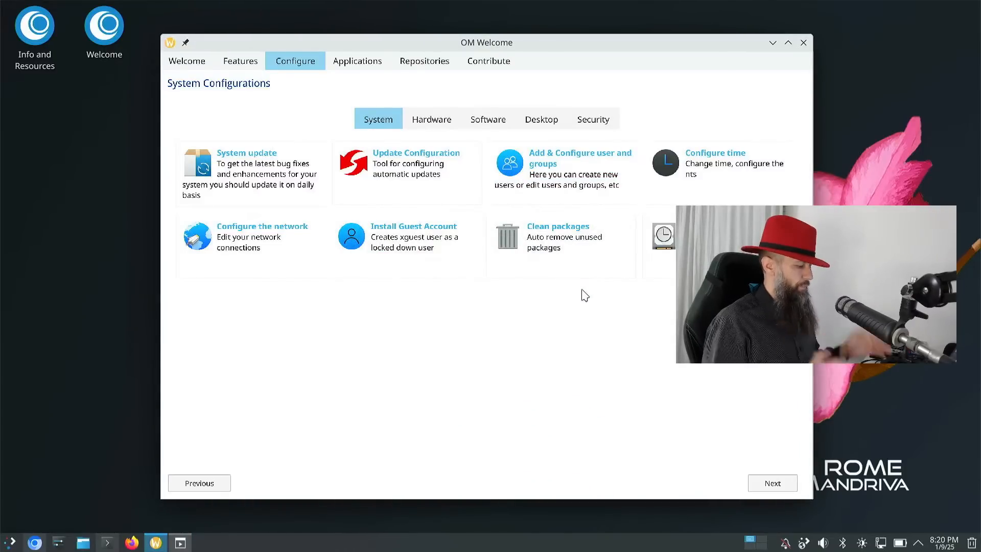
{"action": "left_click", "coordinate": [190, 544]}
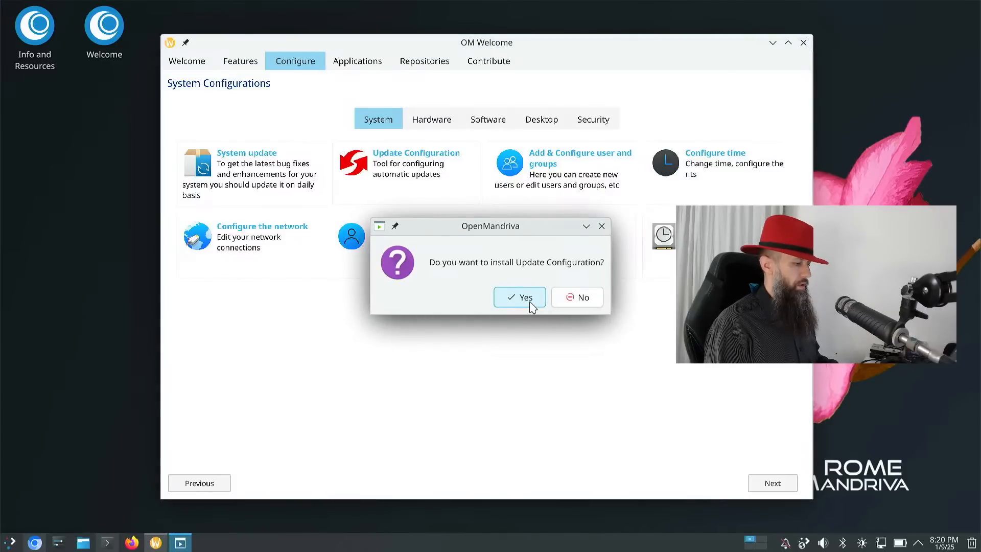
{"action": "left_click", "coordinate": [574, 298]}
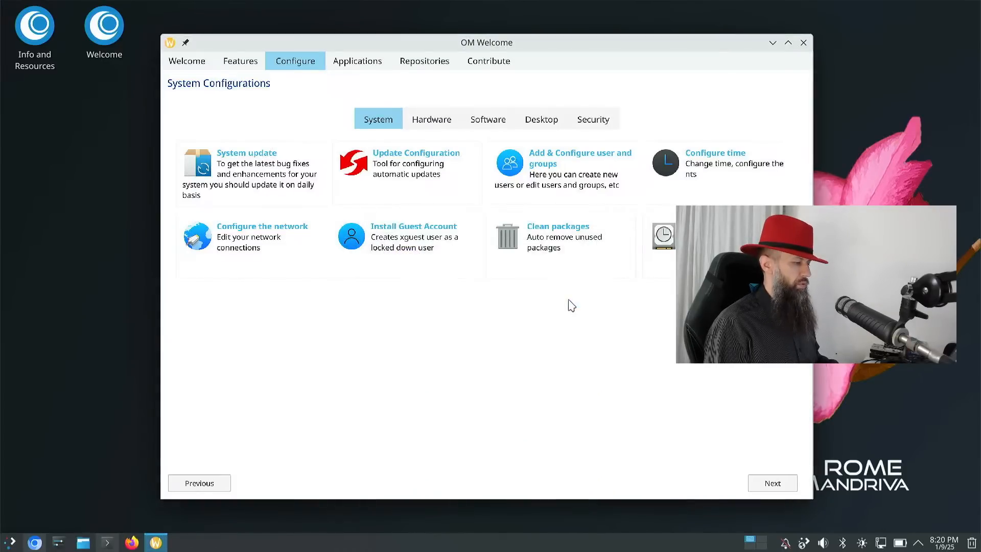
{"action": "left_click", "coordinate": [510, 158]}
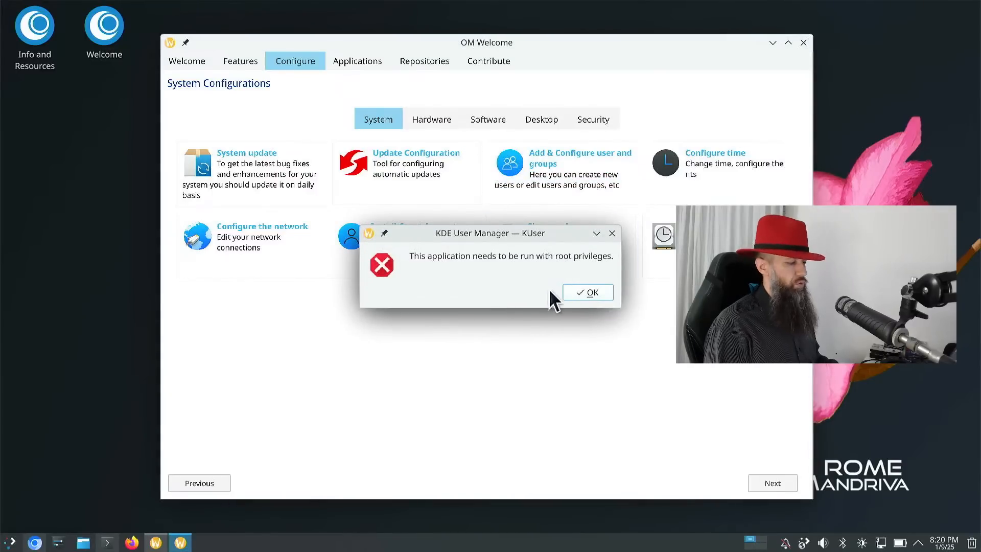
- Dismiss the KDE User Manager's 'needs root privileges' error
{"action": "left_click", "coordinate": [577, 295]}
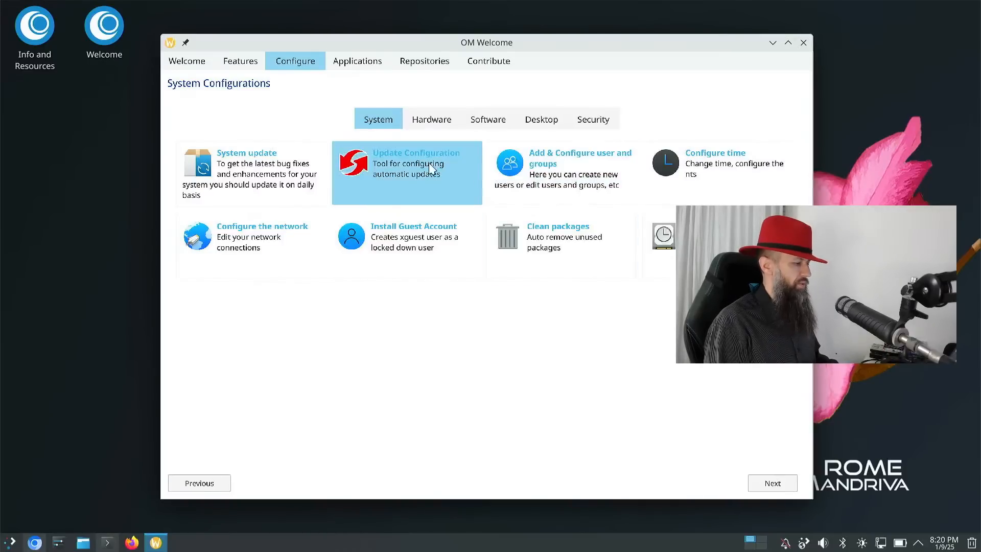
- Install Update Configuration with the administrator password and confirm the 'Installation succeeded' message
{"action": "left_click", "coordinate": [389, 166]}
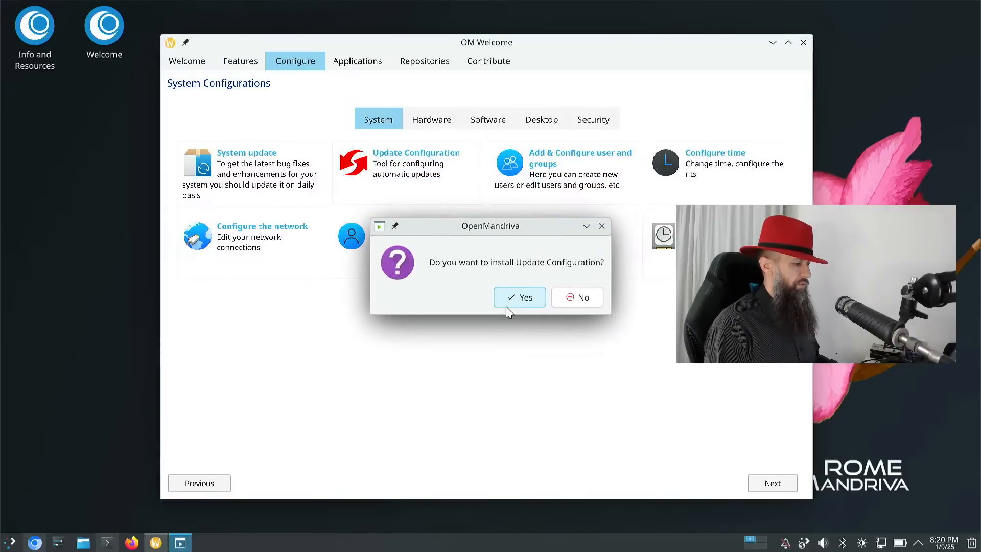
{"action": "left_click", "coordinate": [512, 302]}
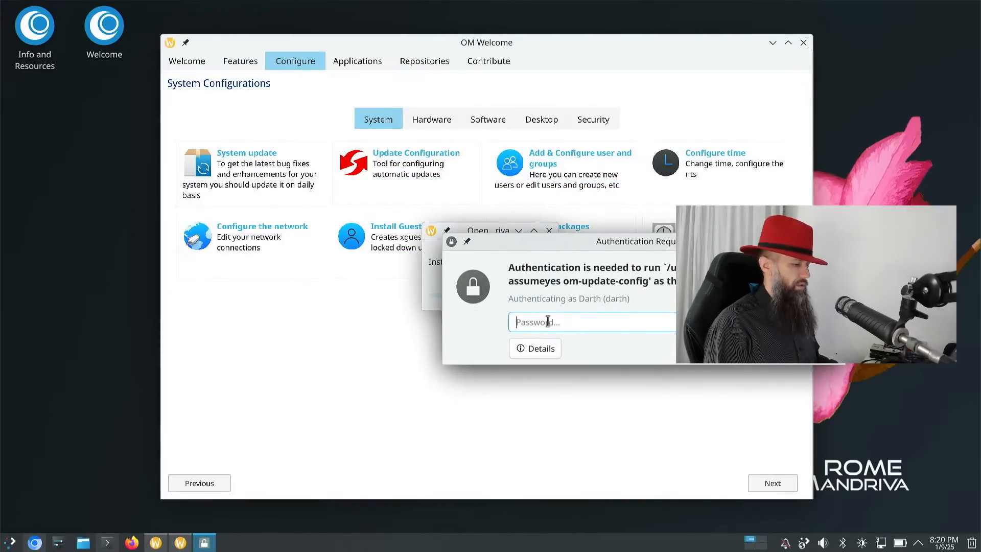
{"action": "type", "text": "******"}
{"action": "key", "text": "Return"}
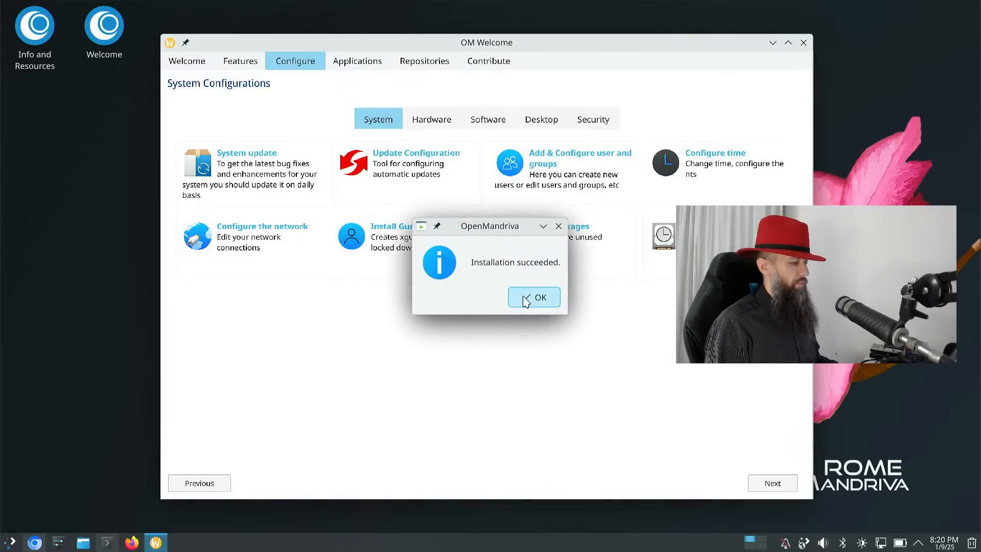
{"action": "left_click", "coordinate": [521, 300]}
{"action": "mouse_move", "coordinate": [608, 54]}
{"action": "left_mouse_down"}
{"action": "mouse_move", "coordinate": [545, 256]}
{"action": "mouse_move", "coordinate": [637, 160]}
{"action": "mouse_move", "coordinate": [613, 58]}
{"action": "left_mouse_up"}
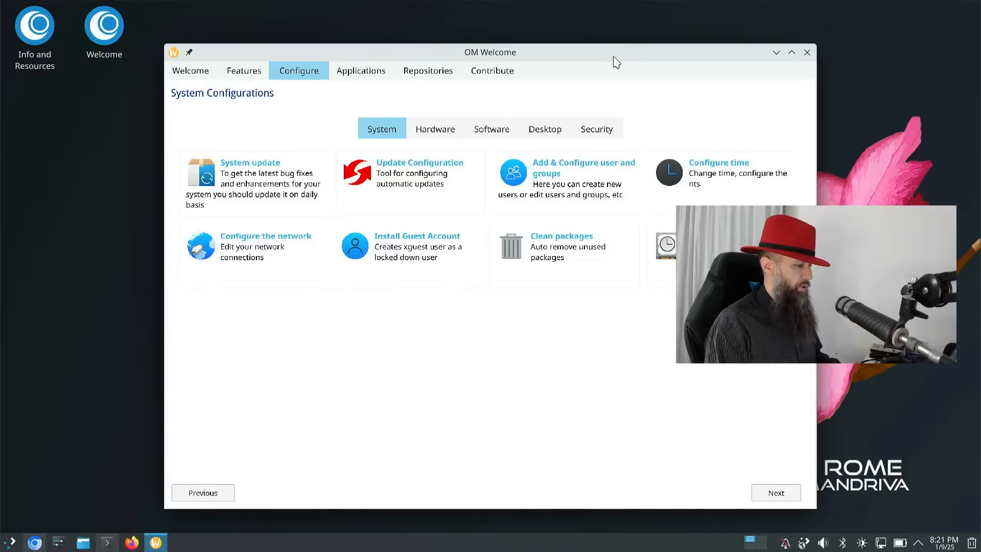
- Run Clean packages, authorizing dnf clean all and dnf distro-sync with the password, then close Konsole
{"action": "left_click", "coordinate": [206, 177]}
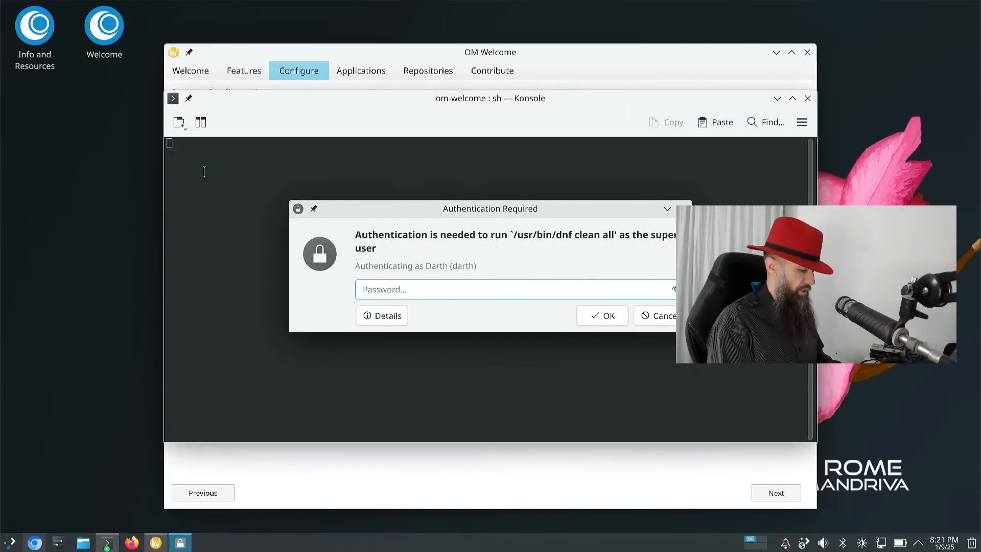
{"action": "type", "text": "•"}
{"action": "key", "text": "Return"}
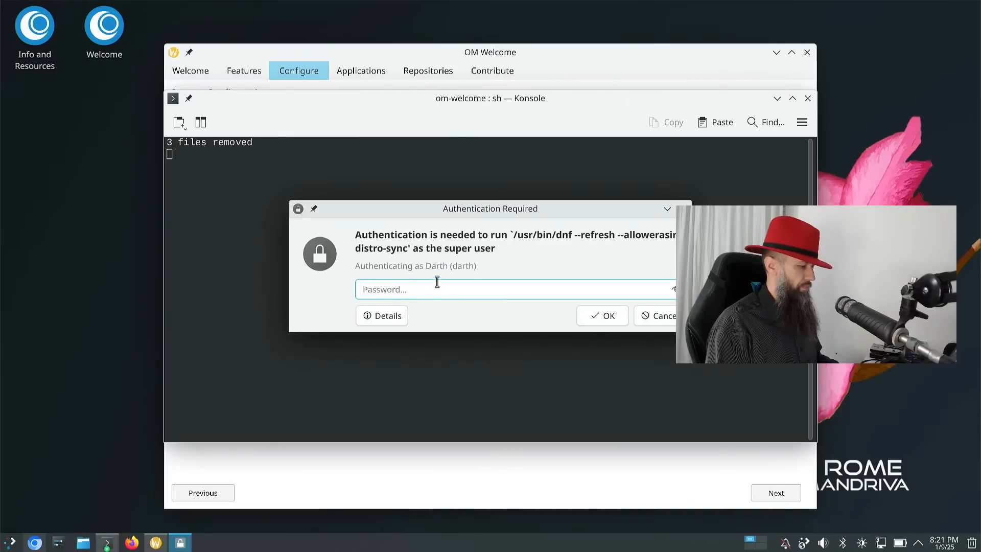
{"action": "type", "text": "•"}
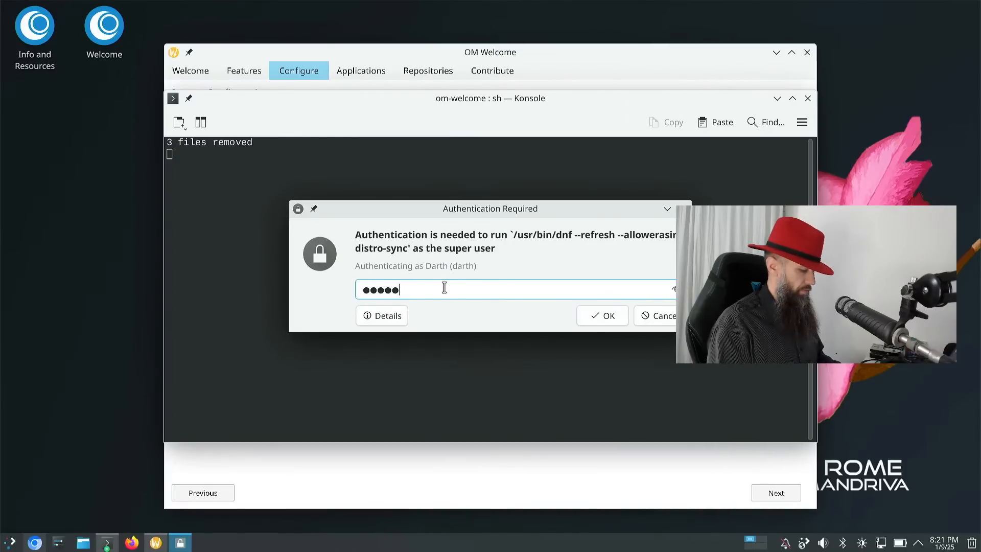
{"action": "type", "text": "••••"}
{"action": "key", "text": "Return"}
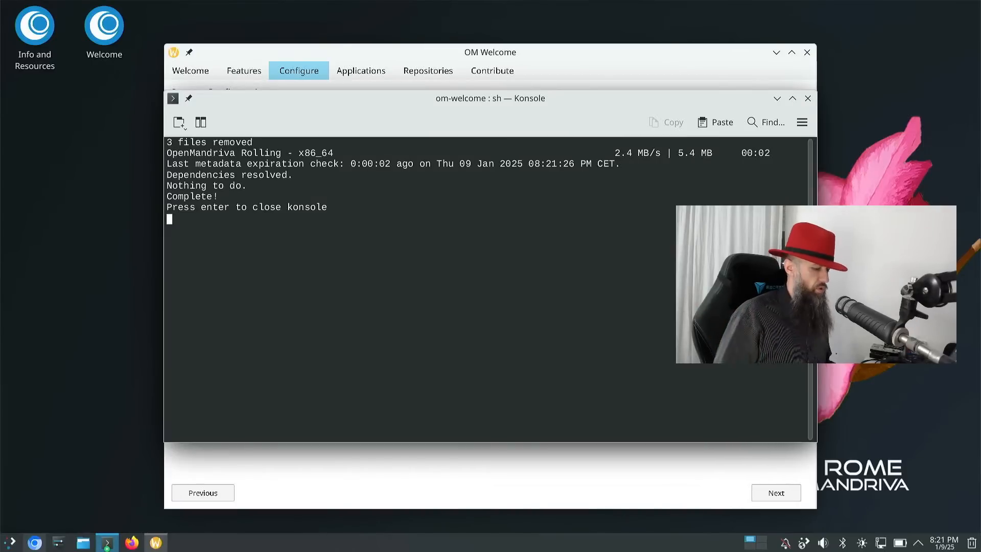
{"action": "key", "text": "Return"}
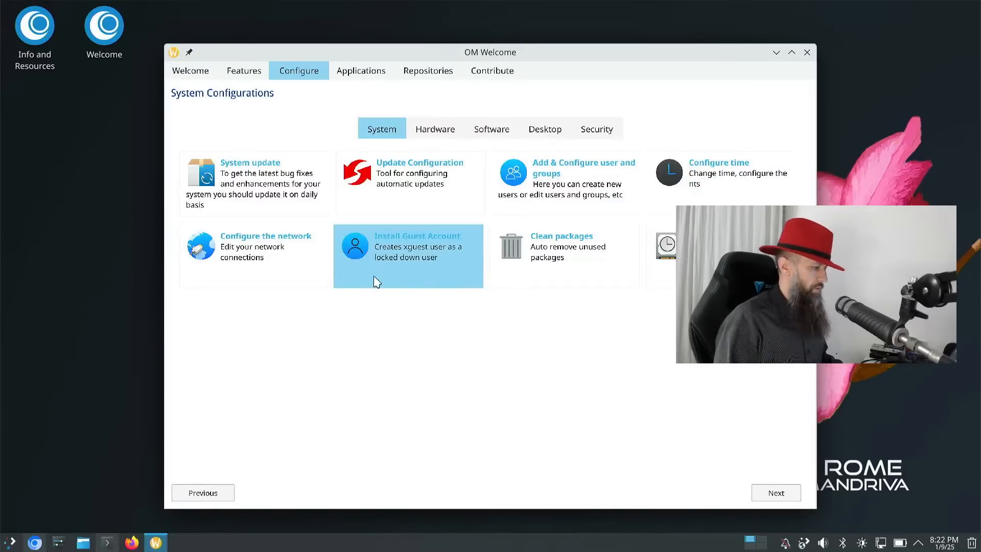
- Launch Chromium, load openmandriva.org, and maximize the browser window
{"action": "left_click", "coordinate": [35, 544]}
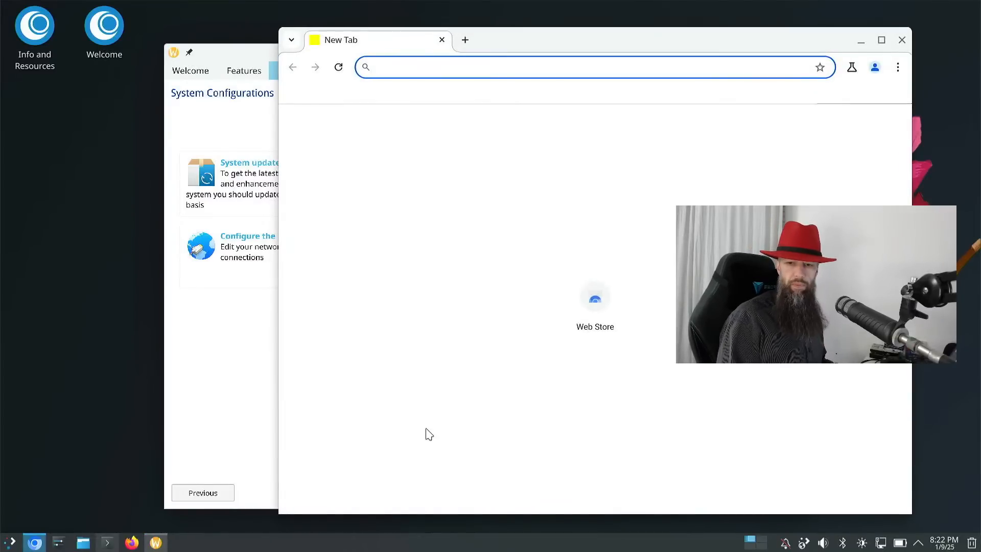
{"action": "left_click", "coordinate": [560, 70]}
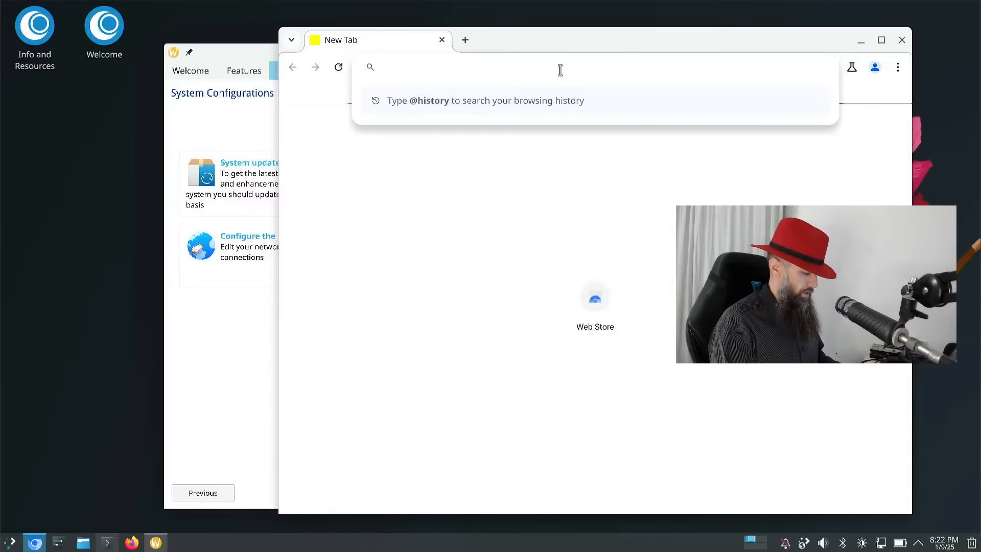
{"action": "type", "text": "openmandri"}
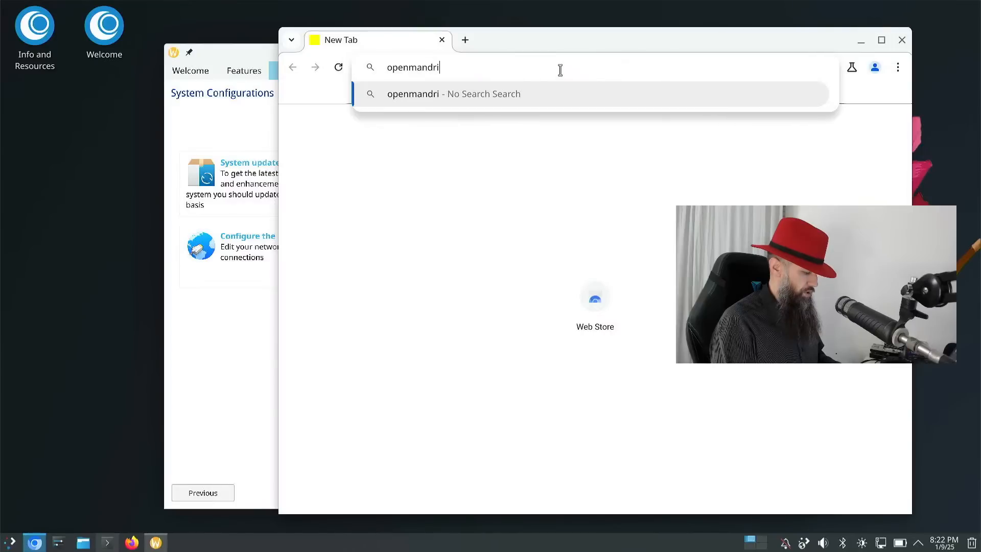
{"action": "type", "text": "va.org"}
{"action": "key", "text": "Return"}
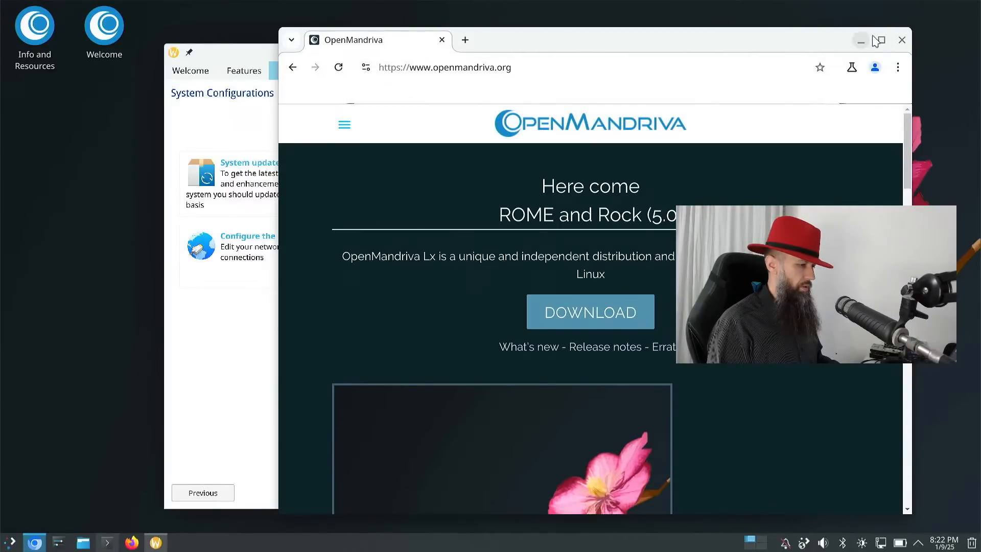
{"action": "left_click", "coordinate": [879, 39]}
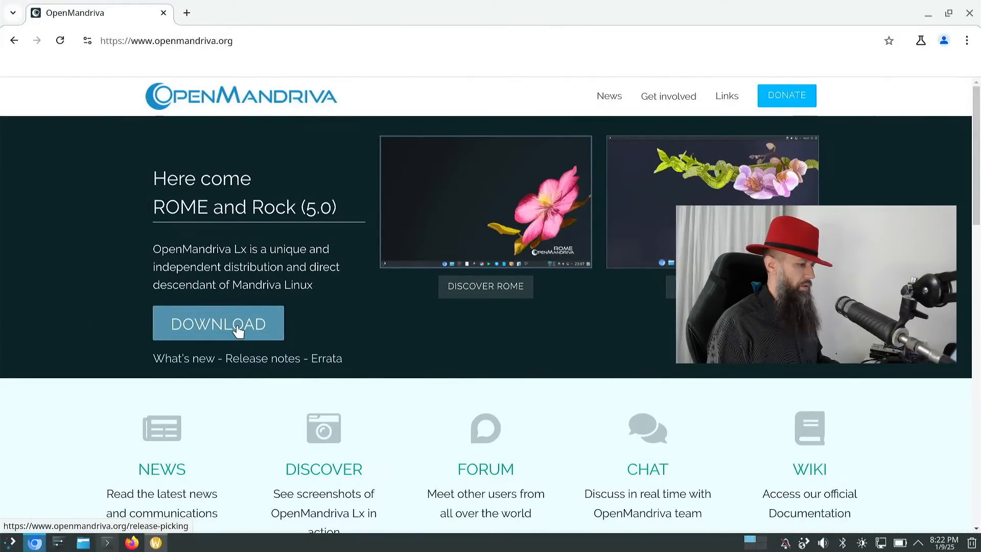
{"action": "scroll", "coordinate": [238, 331], "scroll_direction": "down", "scroll_amount": 5}
{"action": "scroll", "coordinate": [237, 331], "scroll_direction": "up", "scroll_amount": 2}
{"action": "scroll", "coordinate": [238, 331], "scroll_direction": "down", "scroll_amount": 10}
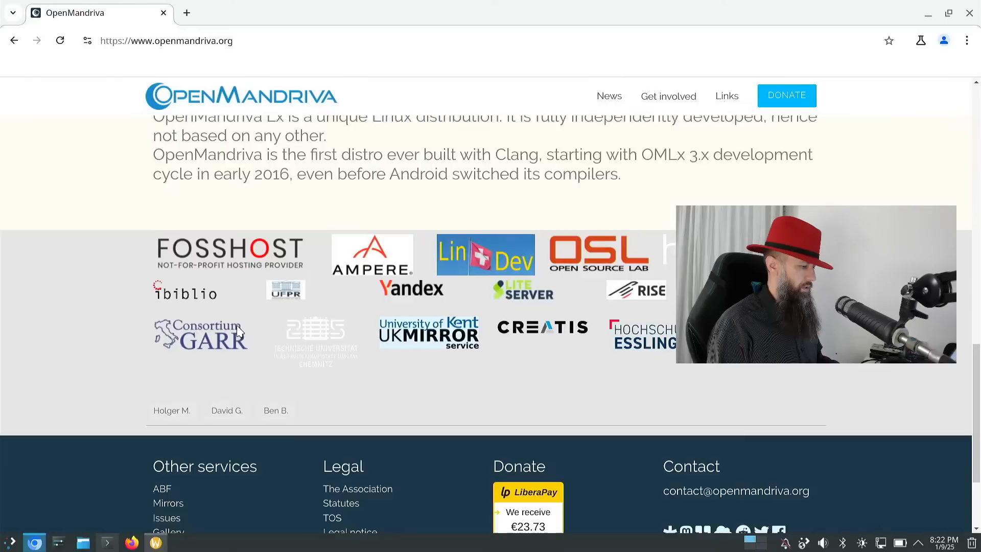
{"action": "scroll", "coordinate": [238, 327], "scroll_direction": "up", "scroll_amount": 15}
- Follow DOWNLOAD and GET STARTED to the Downloads page with ISO options
{"action": "left_click", "coordinate": [198, 327]}
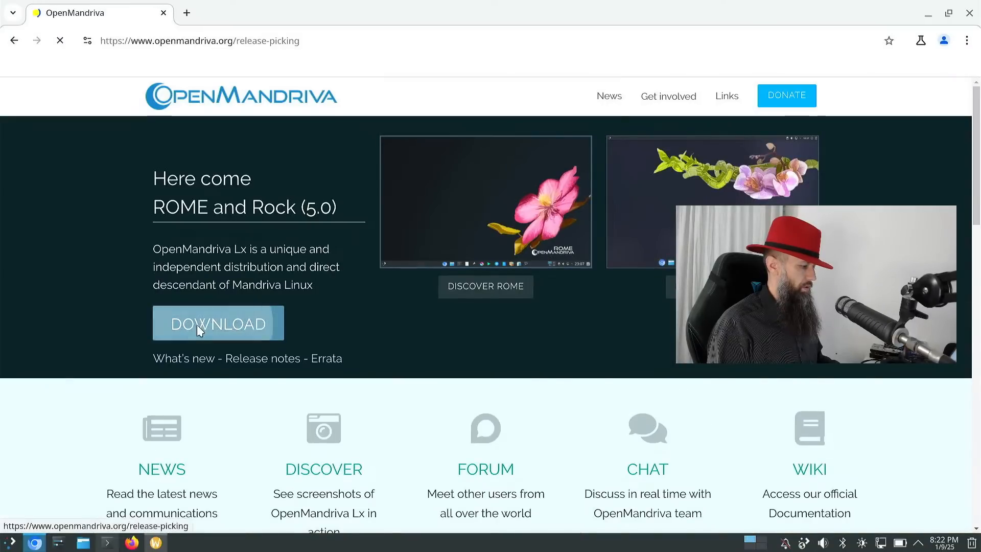
{"action": "scroll", "coordinate": [262, 348], "scroll_direction": "down", "scroll_amount": 10}
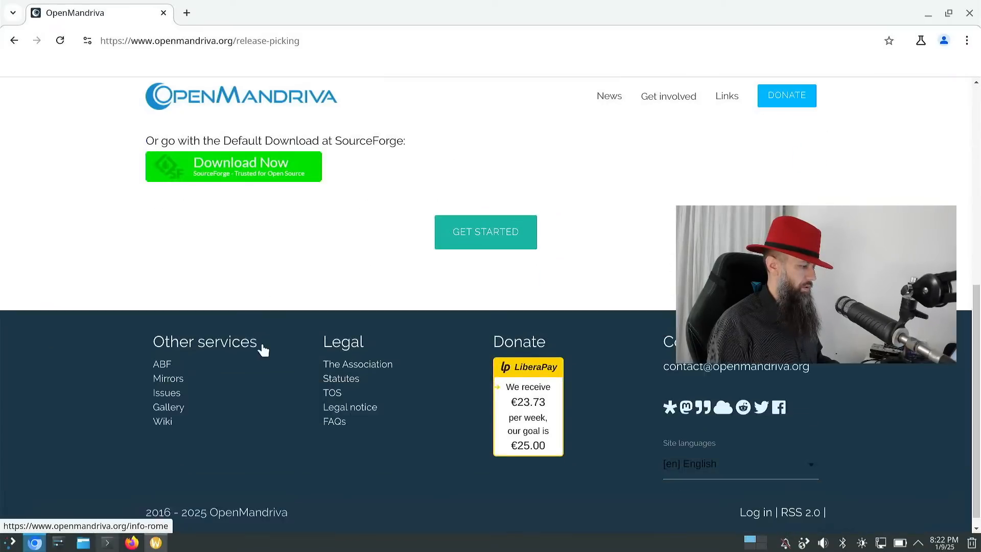
{"action": "left_click", "coordinate": [475, 229]}
{"action": "scroll", "coordinate": [370, 382], "scroll_direction": "down", "scroll_amount": 4}
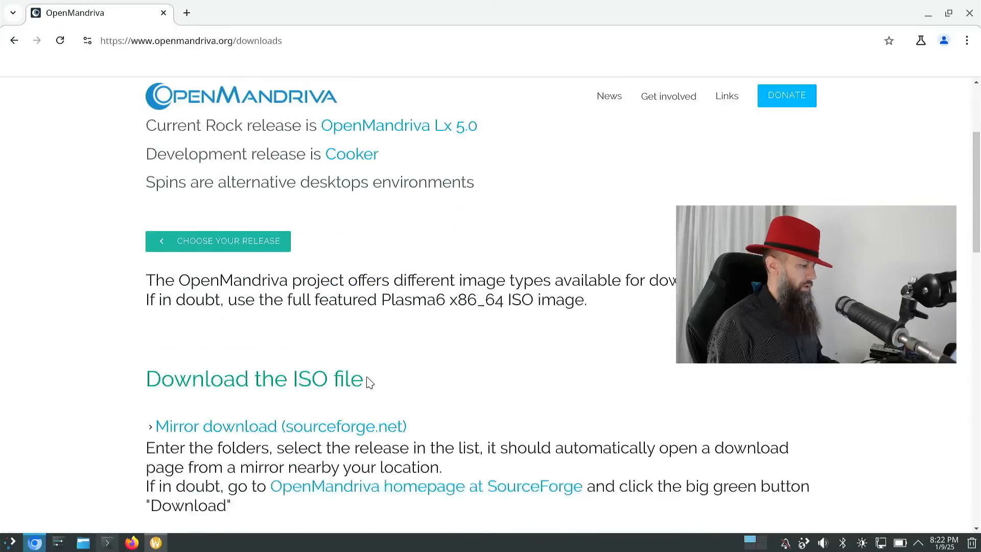
{"action": "scroll", "coordinate": [369, 383], "scroll_direction": "down", "scroll_amount": 4}
{"action": "scroll", "coordinate": [313, 280], "scroll_direction": "up", "scroll_amount": 1}
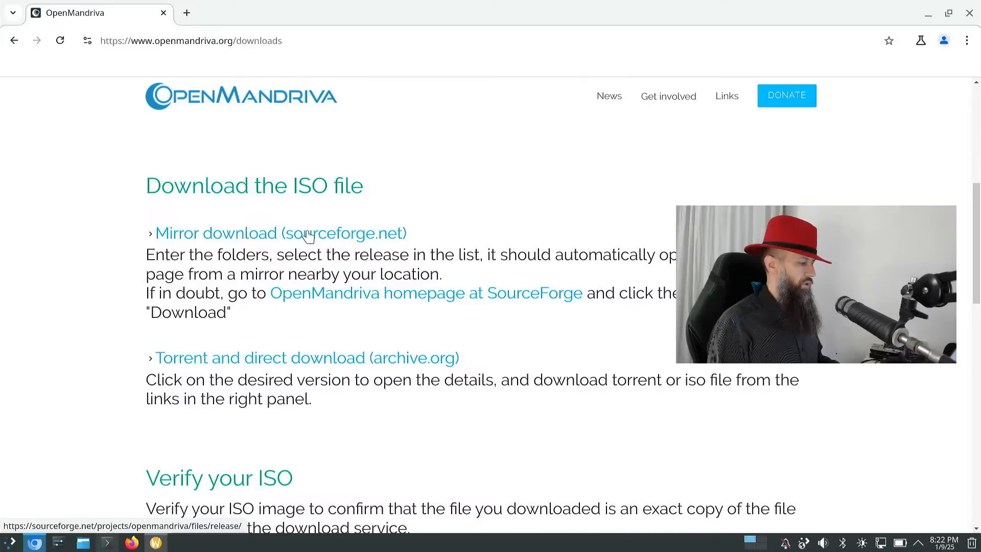
- Open the SourceForge mirror download and decline the site's cookie consent
{"action": "left_click", "coordinate": [307, 235]}
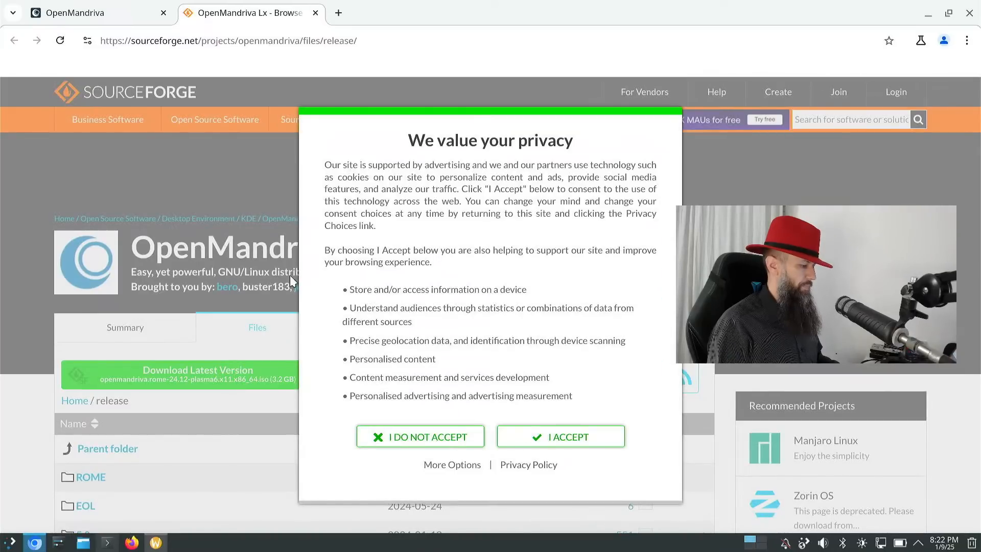
{"action": "left_click", "coordinate": [420, 437]}
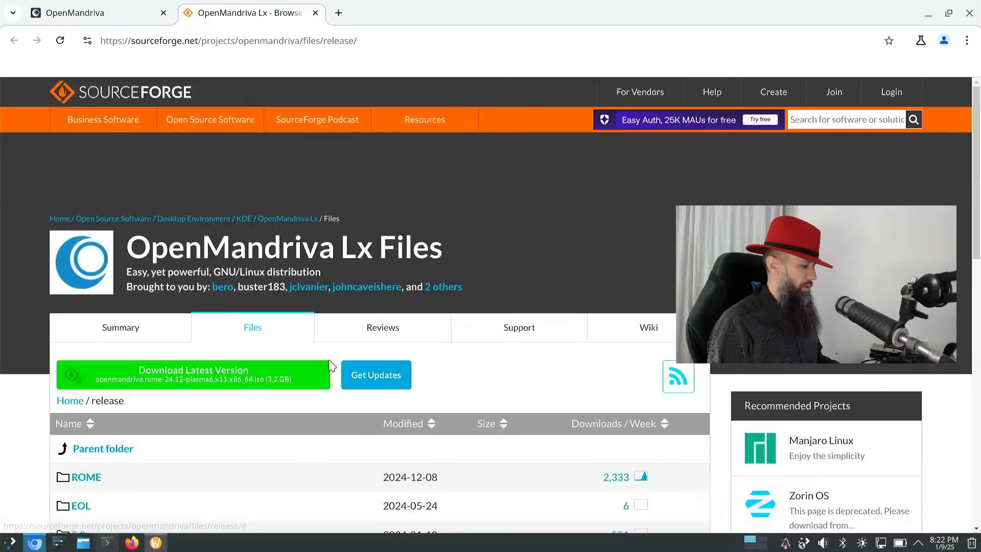
{"action": "scroll", "coordinate": [331, 365], "scroll_direction": "down", "scroll_amount": 5}
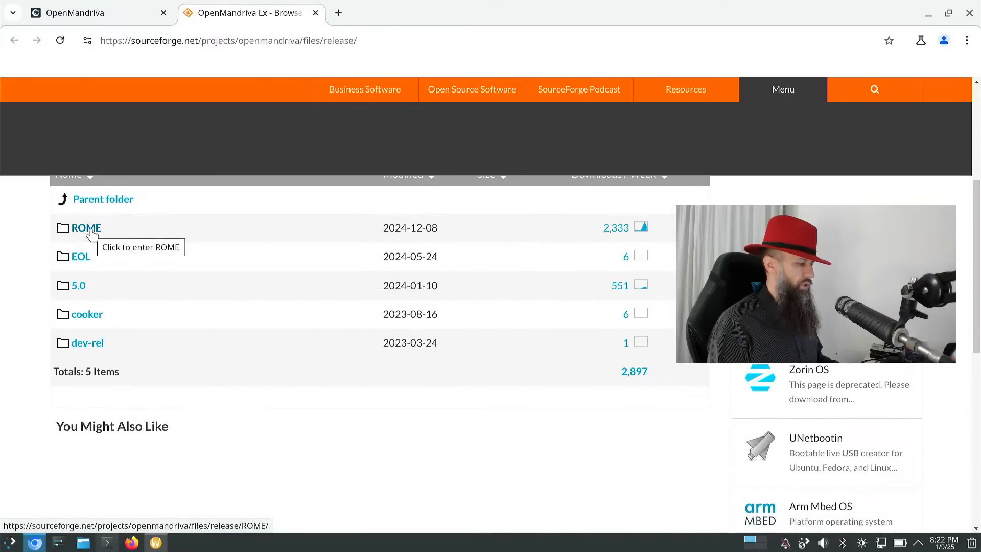
- Browse into the ROME folder and then its 24.12 release folder to list the ISOs
{"action": "left_click", "coordinate": [91, 231]}
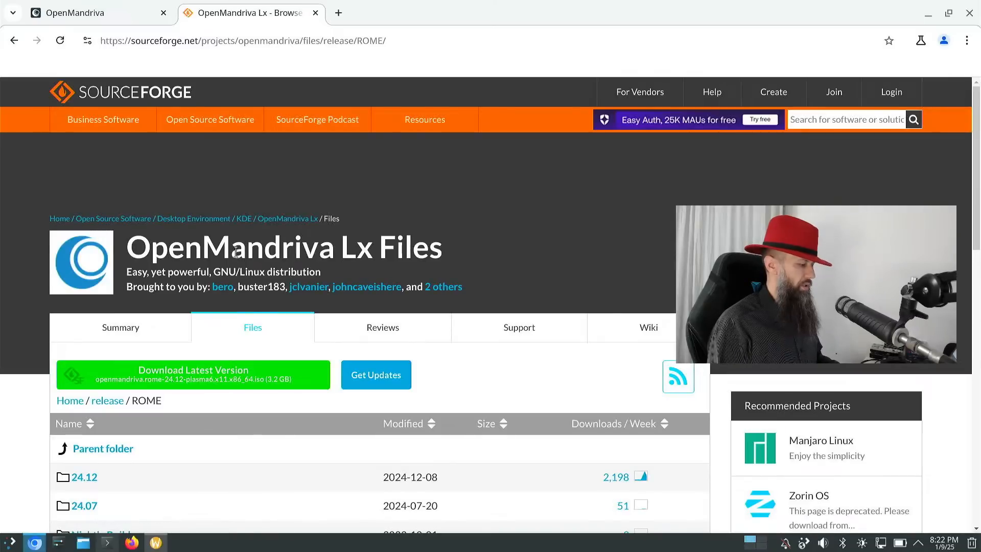
{"action": "scroll", "coordinate": [236, 253], "scroll_direction": "down", "scroll_amount": 4}
{"action": "scroll", "coordinate": [236, 256], "scroll_direction": "up", "scroll_amount": 1}
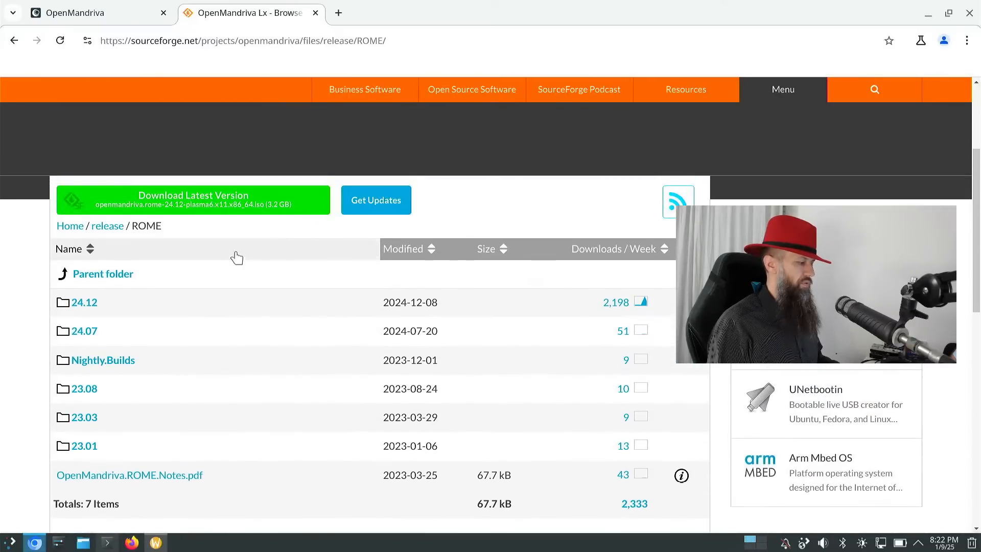
{"action": "left_click", "coordinate": [91, 310]}
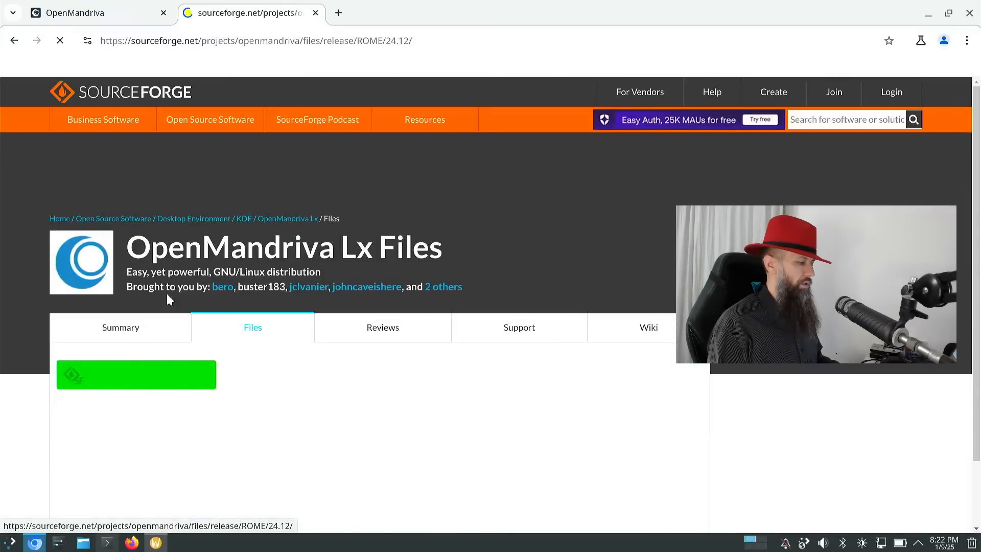
{"action": "scroll", "coordinate": [321, 284], "scroll_direction": "down", "scroll_amount": 4}
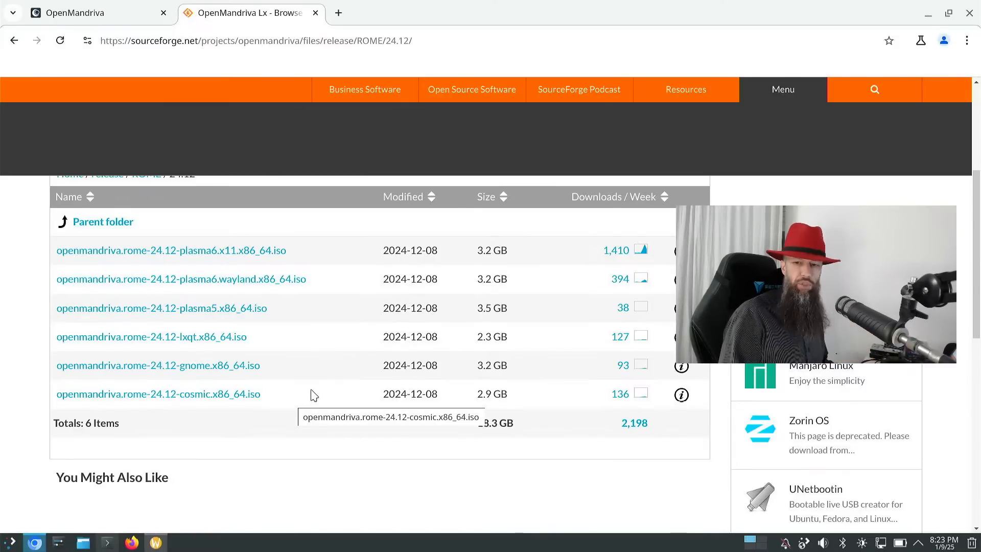
- From the OpenMandriva downloads page, pick a release and open the Rock edition info page
{"action": "left_click", "coordinate": [83, 9]}
{"action": "scroll", "coordinate": [164, 225], "scroll_direction": "down", "scroll_amount": 2}
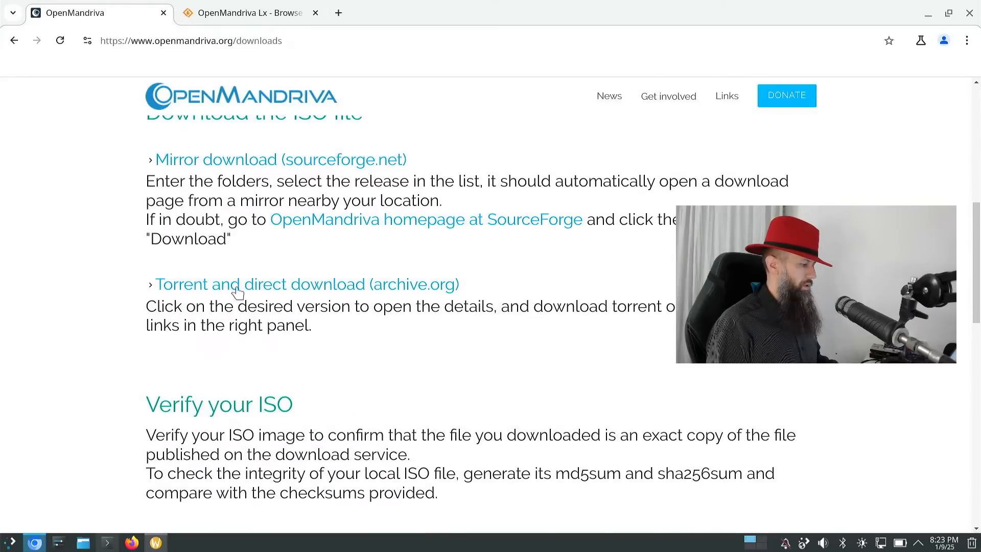
{"action": "scroll", "coordinate": [257, 286], "scroll_direction": "down", "scroll_amount": 6}
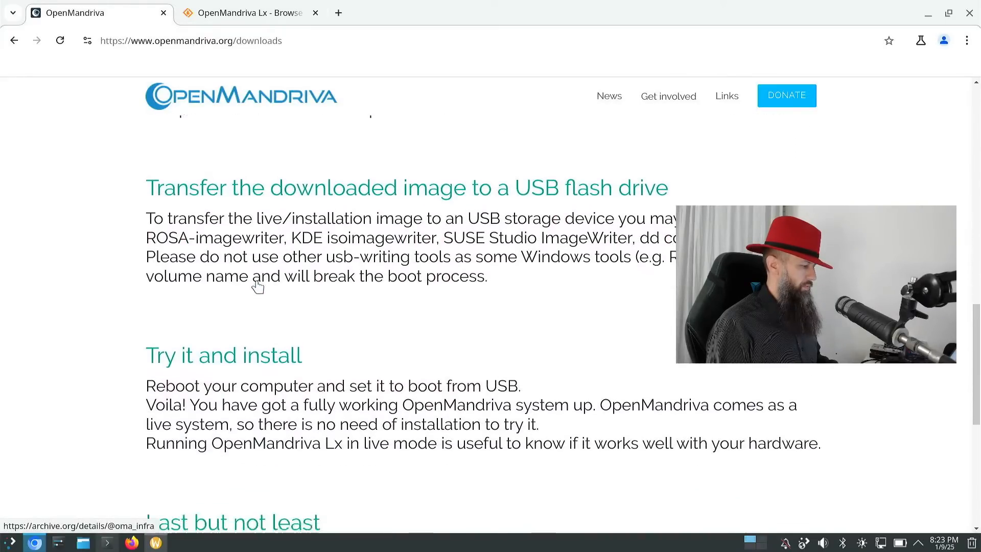
{"action": "scroll", "coordinate": [258, 286], "scroll_direction": "down", "scroll_amount": 6}
{"action": "scroll", "coordinate": [258, 286], "scroll_direction": "up", "scroll_amount": 14}
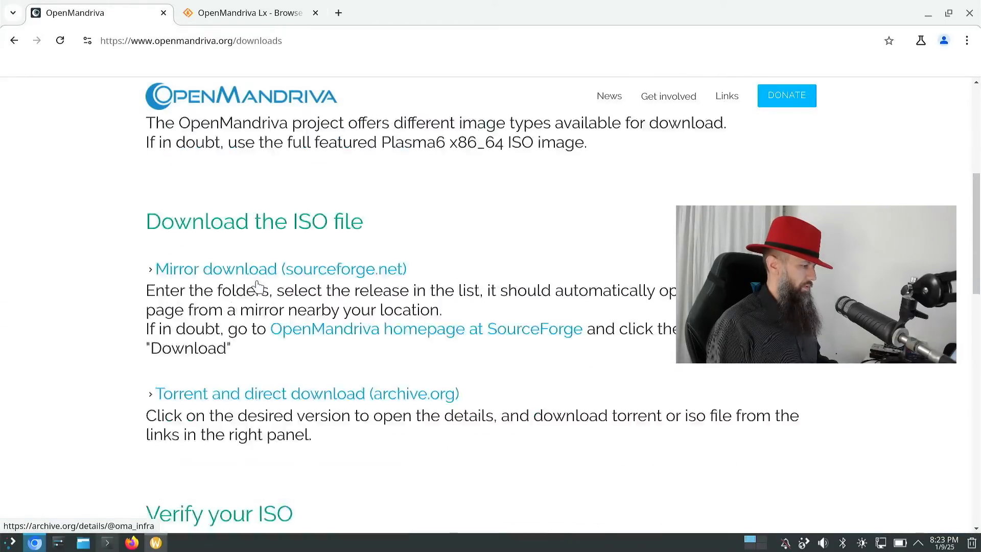
{"action": "scroll", "coordinate": [258, 286], "scroll_direction": "up", "scroll_amount": 5}
{"action": "left_click", "coordinate": [256, 414]}
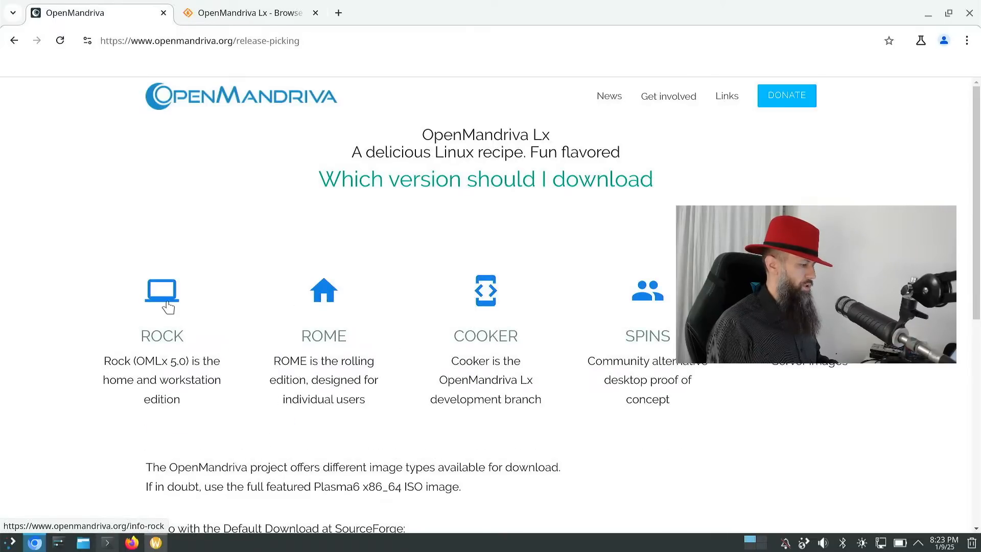
{"action": "left_click", "coordinate": [168, 307]}
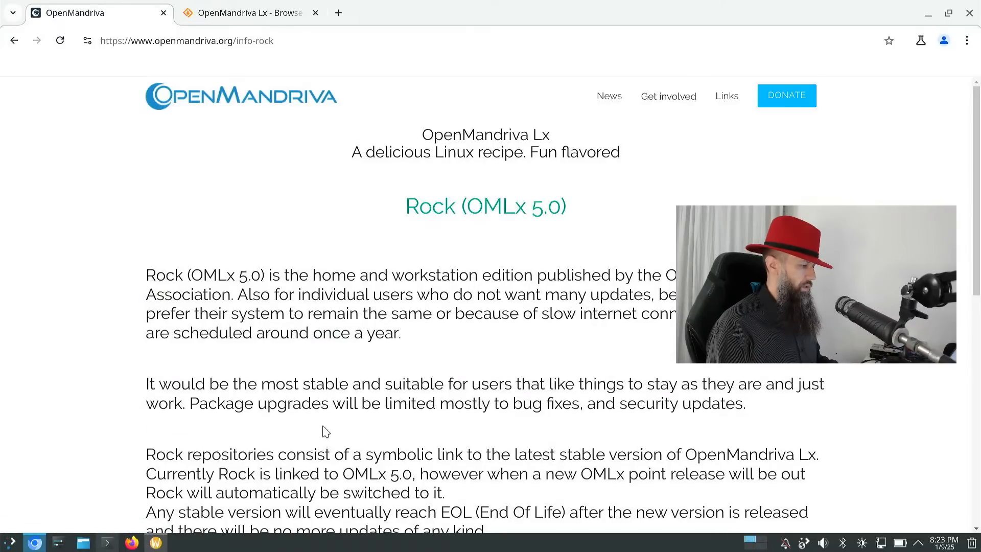
- Expand the OMLx 5.0 Plasma and OMLx 5.0 Plasma Slim descriptions
{"action": "scroll", "coordinate": [336, 427], "scroll_direction": "down", "scroll_amount": 6}
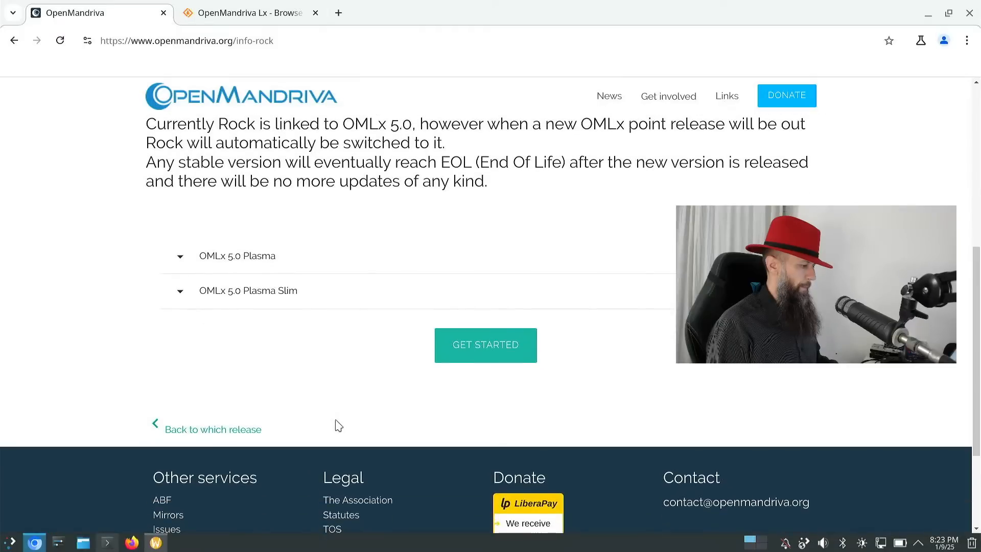
{"action": "left_click", "coordinate": [225, 264]}
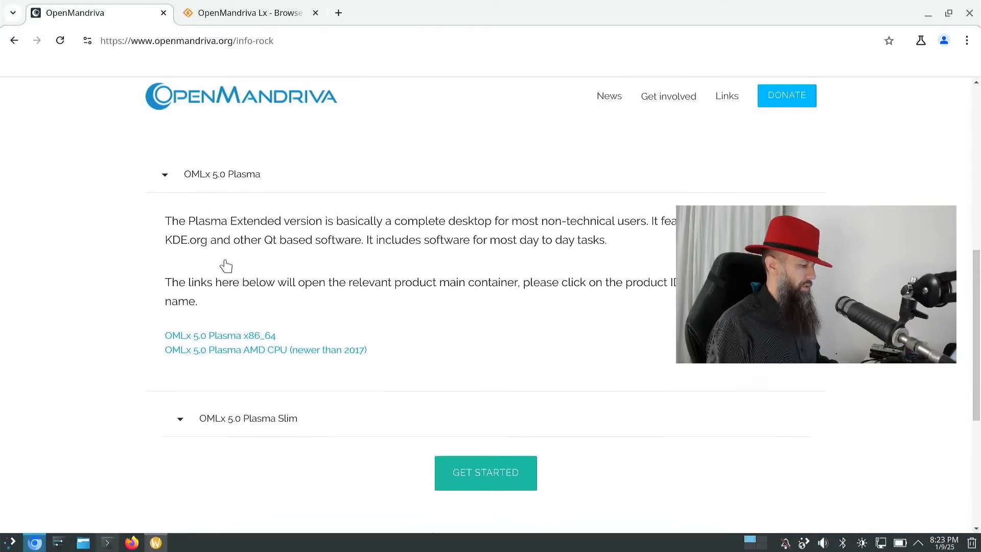
{"action": "scroll", "coordinate": [225, 266], "scroll_direction": "down", "scroll_amount": 4}
{"action": "left_click", "coordinate": [252, 220]}
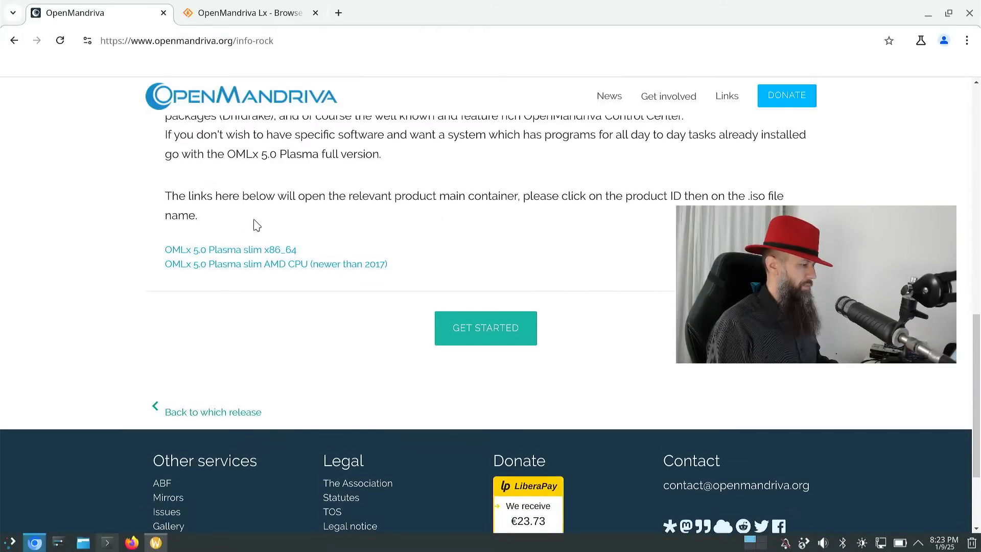
{"action": "scroll", "coordinate": [255, 226], "scroll_direction": "up", "scroll_amount": 4}
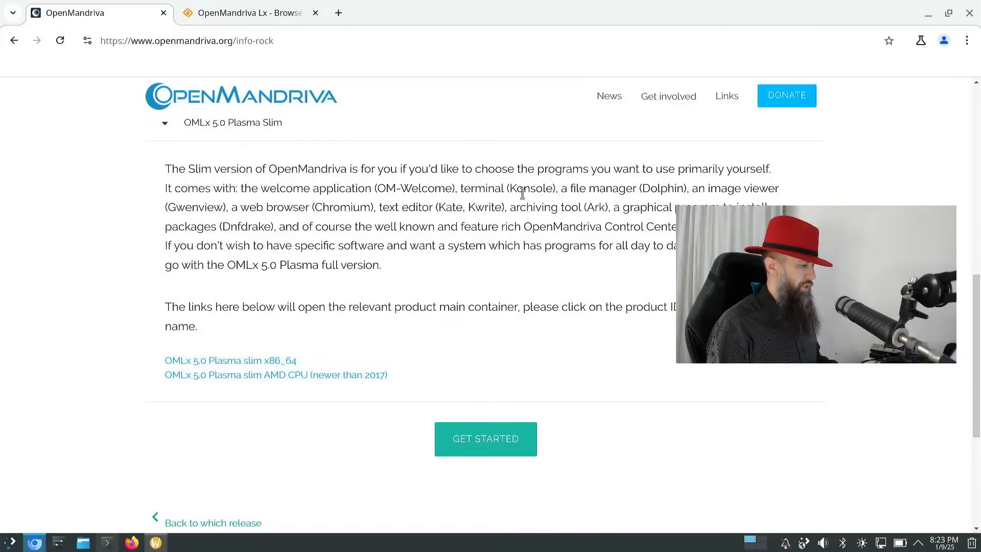
- Return to the release-picking page and open the ROME rolling edition info page
{"action": "scroll", "coordinate": [76, 194], "scroll_direction": "down", "scroll_amount": 3}
{"action": "scroll", "coordinate": [75, 194], "scroll_direction": "up", "scroll_amount": 13}
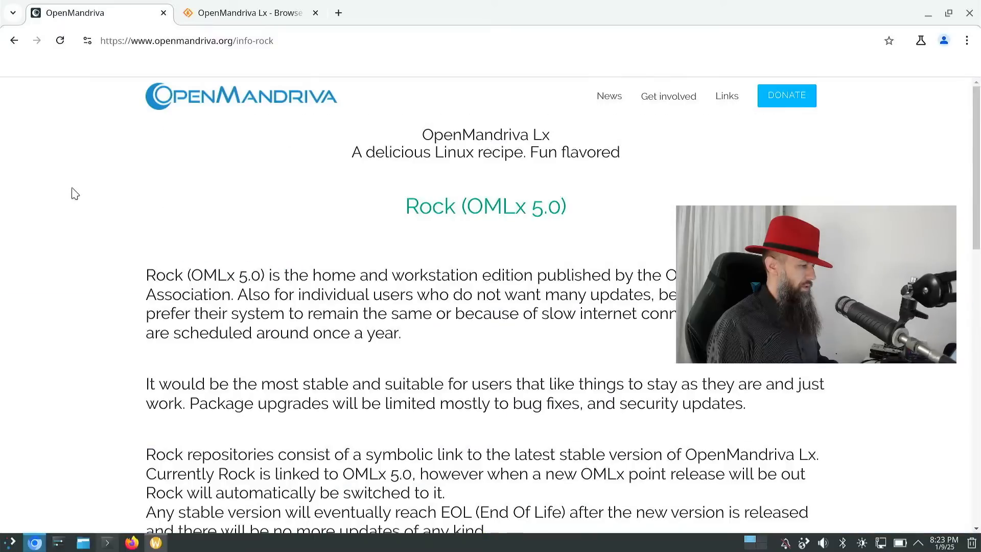
{"action": "left_click", "coordinate": [14, 42]}
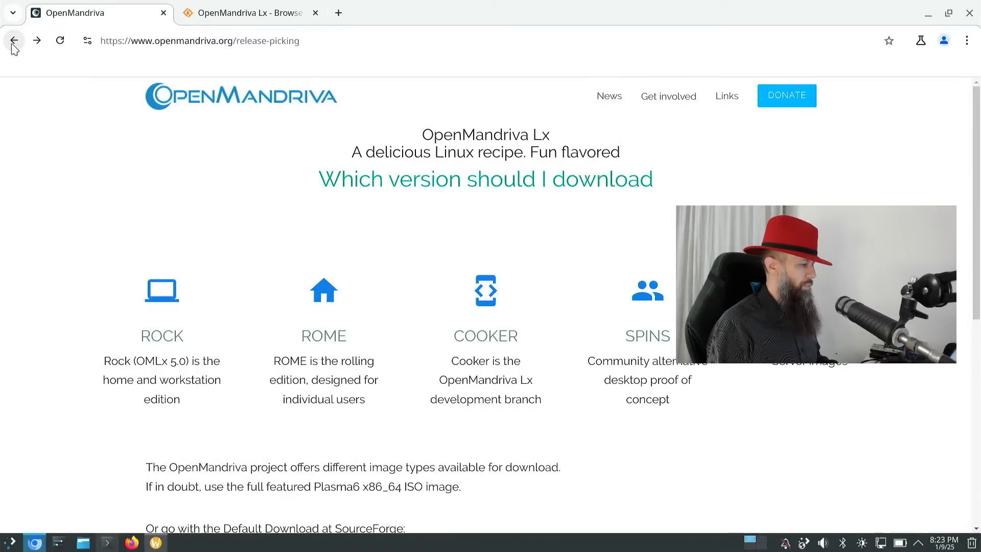
{"action": "left_click", "coordinate": [310, 306]}
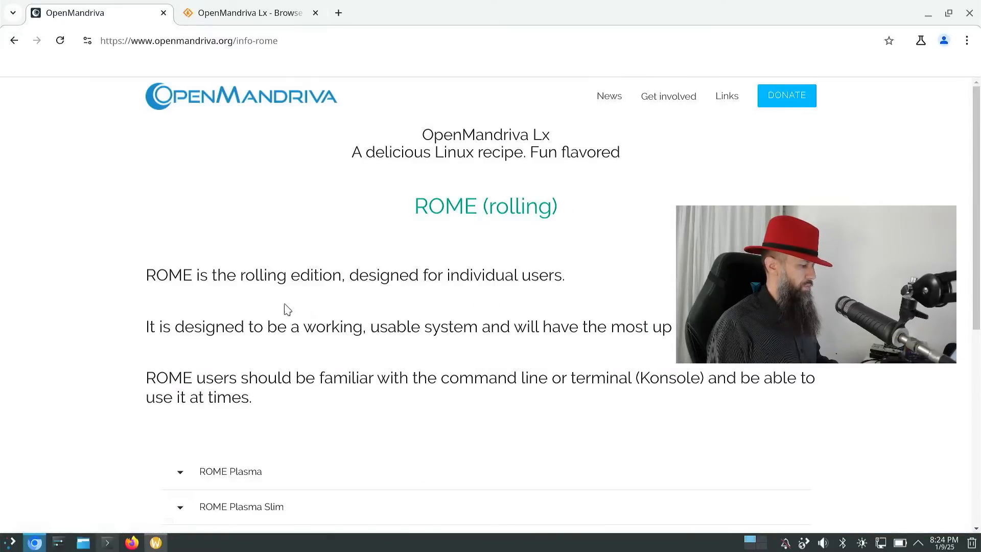
- Expand ROME Plasma Slim and scroll down to its three slim ISO links
{"action": "scroll", "coordinate": [276, 312], "scroll_direction": "down", "scroll_amount": 5}
{"action": "scroll", "coordinate": [277, 313], "scroll_direction": "up", "scroll_amount": 2}
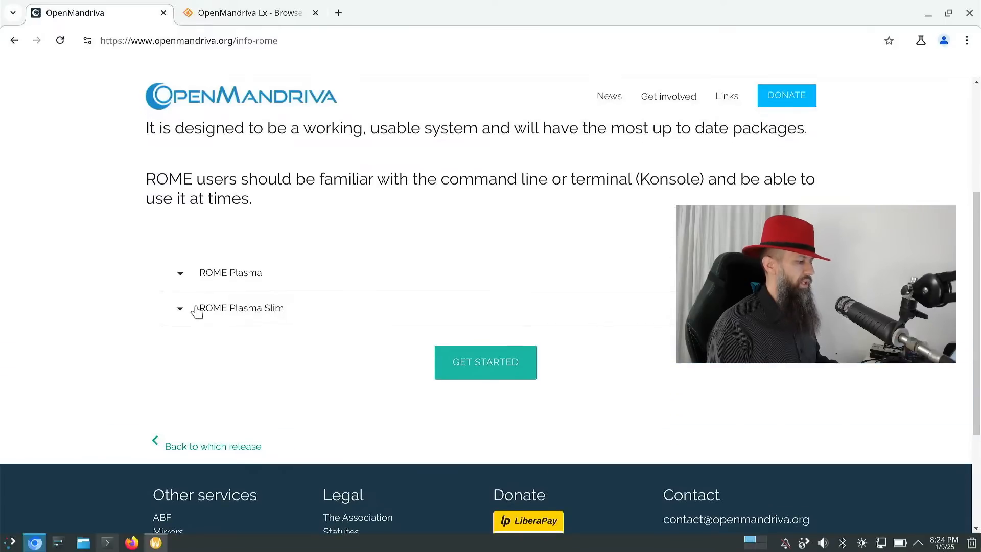
{"action": "left_click", "coordinate": [243, 312]}
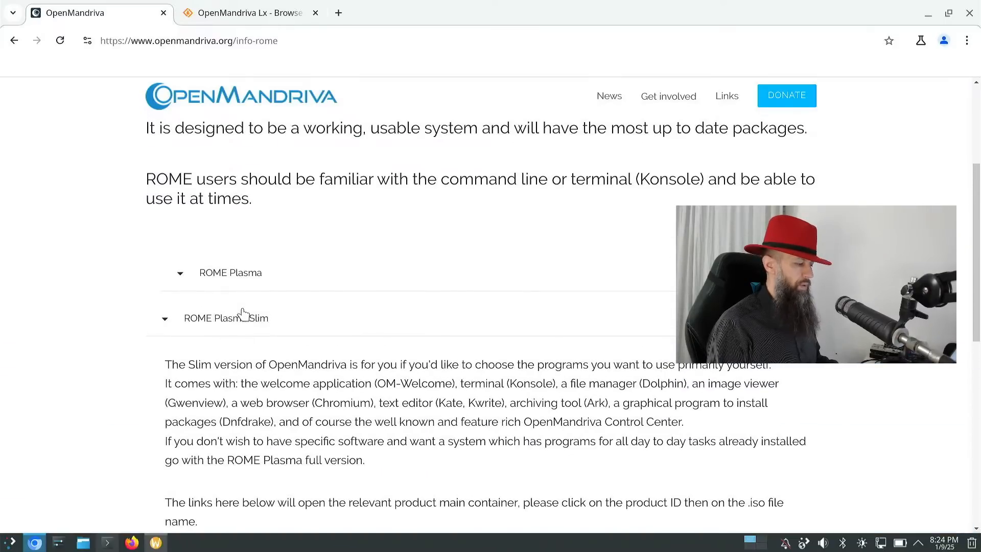
{"action": "scroll", "coordinate": [349, 346], "scroll_direction": "down", "scroll_amount": 2}
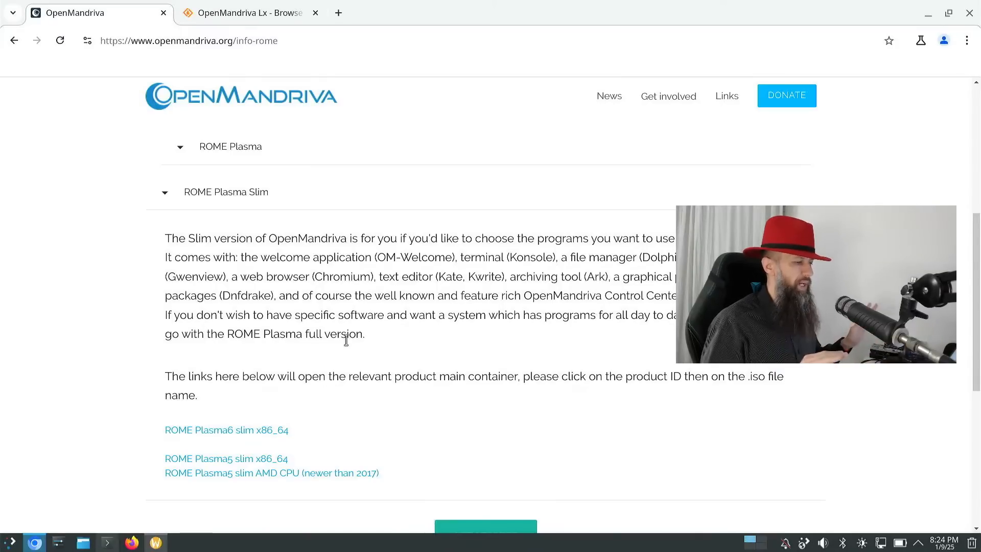
{"action": "scroll", "coordinate": [346, 340], "scroll_direction": "down", "scroll_amount": 2}
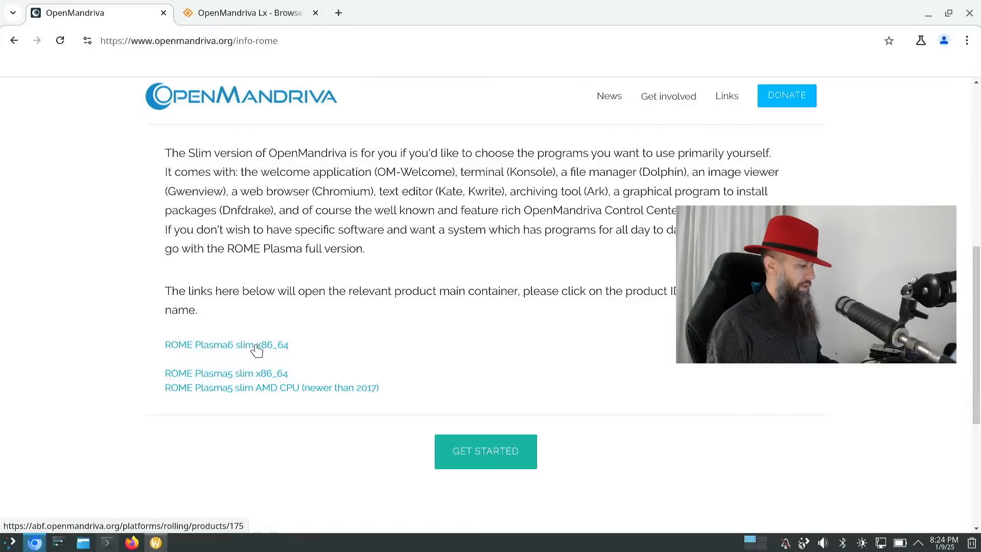
- Open the ROME plasma6.x11 slim x86_64 ABF product page, then return to the SourceForge 24.12 tab
{"action": "left_click", "coordinate": [256, 350]}
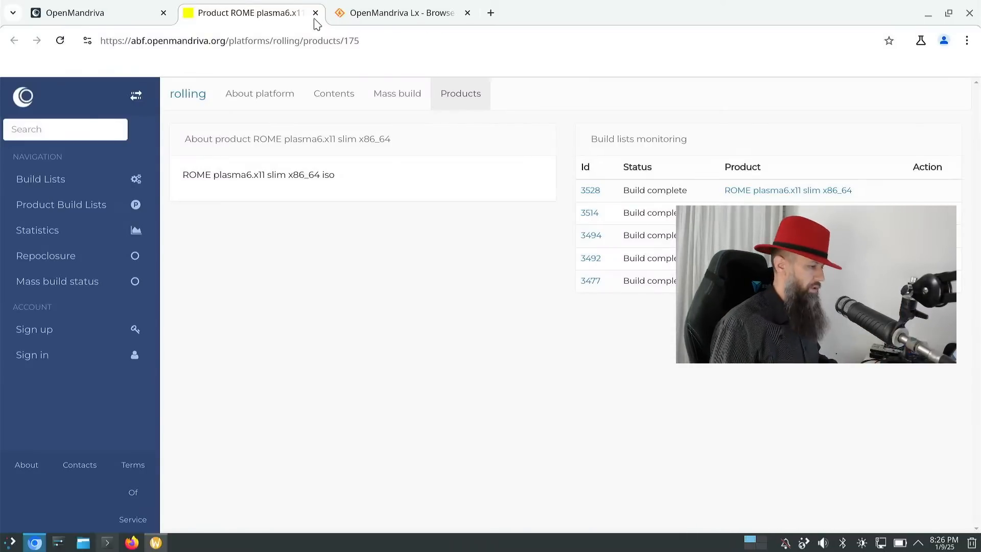
{"action": "left_click", "coordinate": [365, 13]}
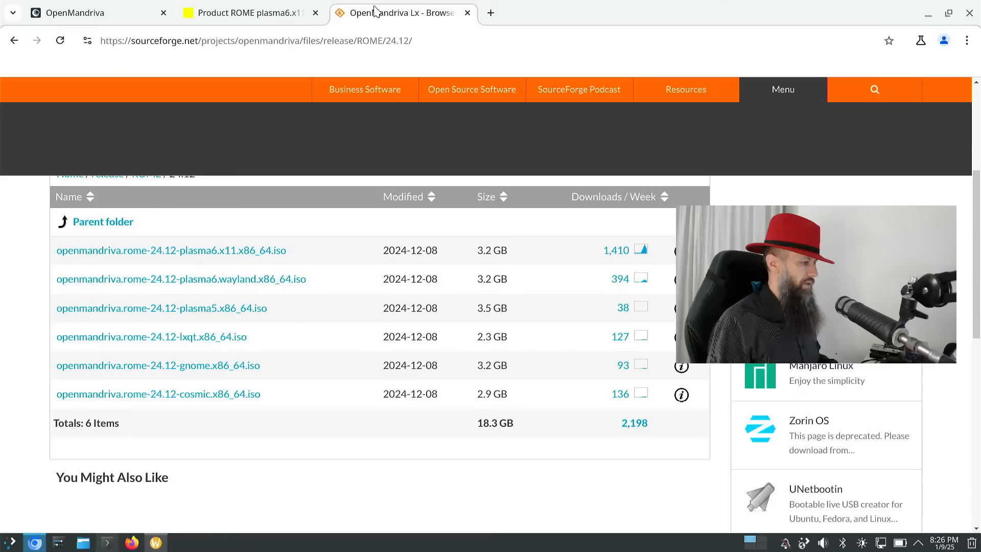
- Show OM Welcome's Hardware Configurations page, then return to Chromium's ROME plasma6.x11 slim product tab
{"action": "left_click", "coordinate": [928, 13]}
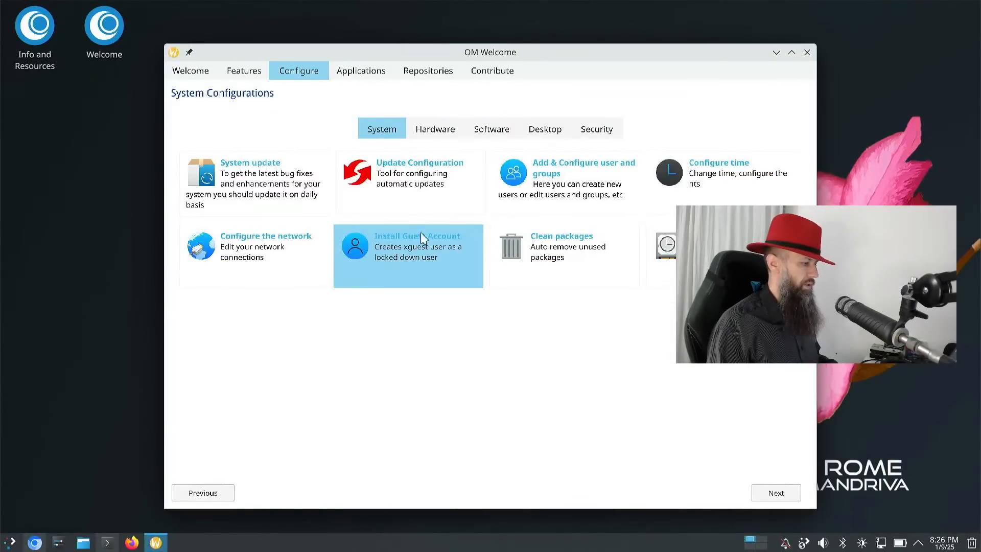
{"action": "left_click", "coordinate": [431, 134]}
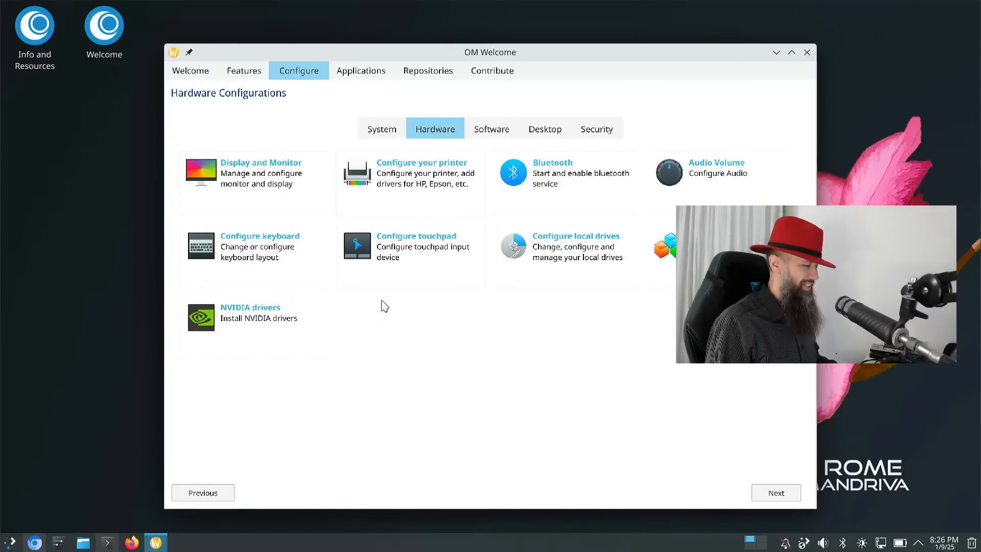
{"action": "left_click", "coordinate": [34, 542]}
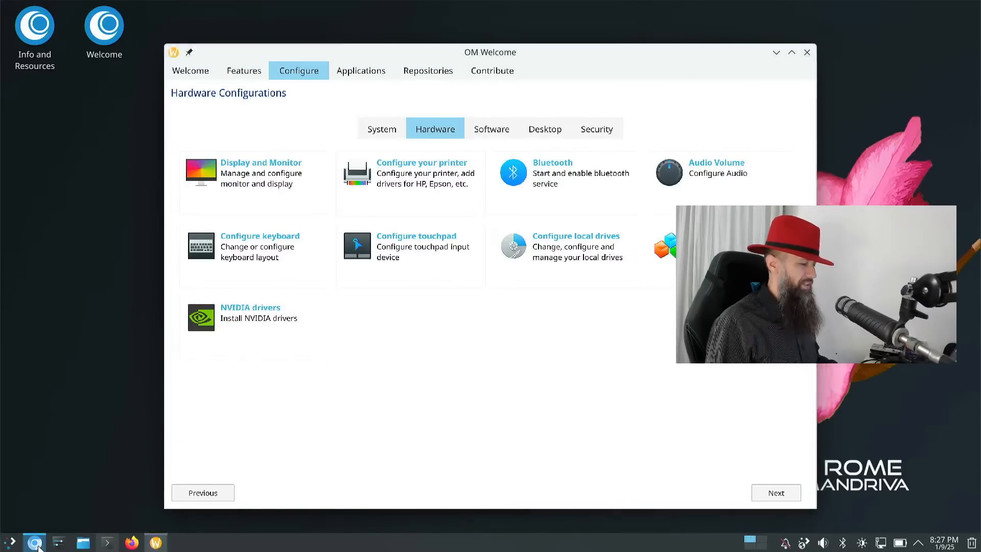
{"action": "left_click", "coordinate": [240, 12]}
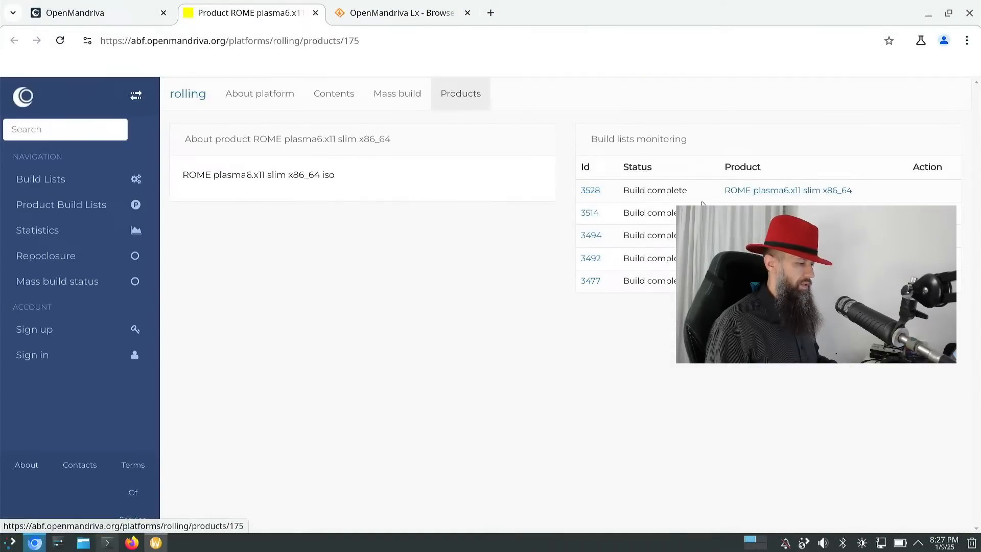
- Review build 3528's details (2214.16 MB slim ISO), then minimize Chromium to reveal OM Welcome
{"action": "left_click", "coordinate": [591, 194]}
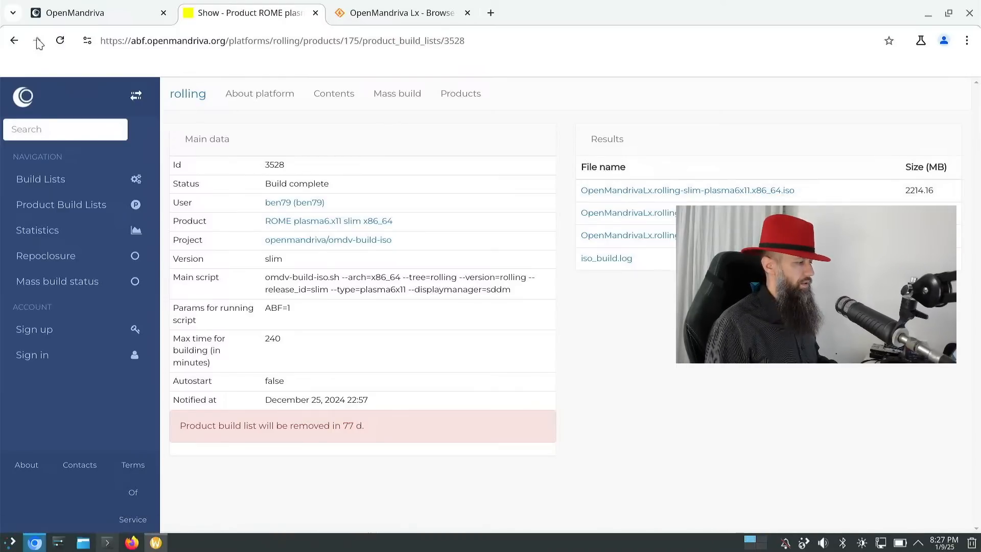
{"action": "left_click", "coordinate": [14, 41]}
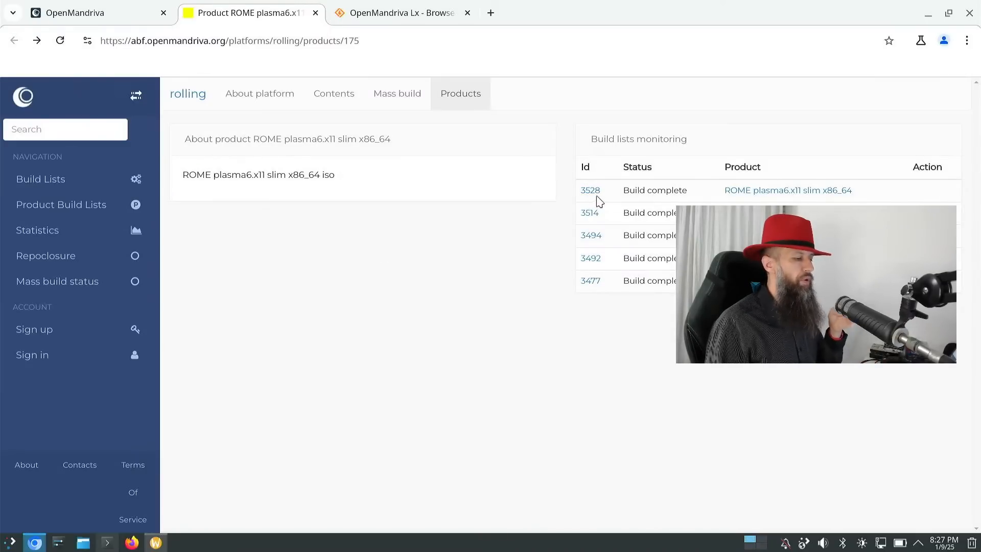
{"action": "left_click", "coordinate": [591, 192]}
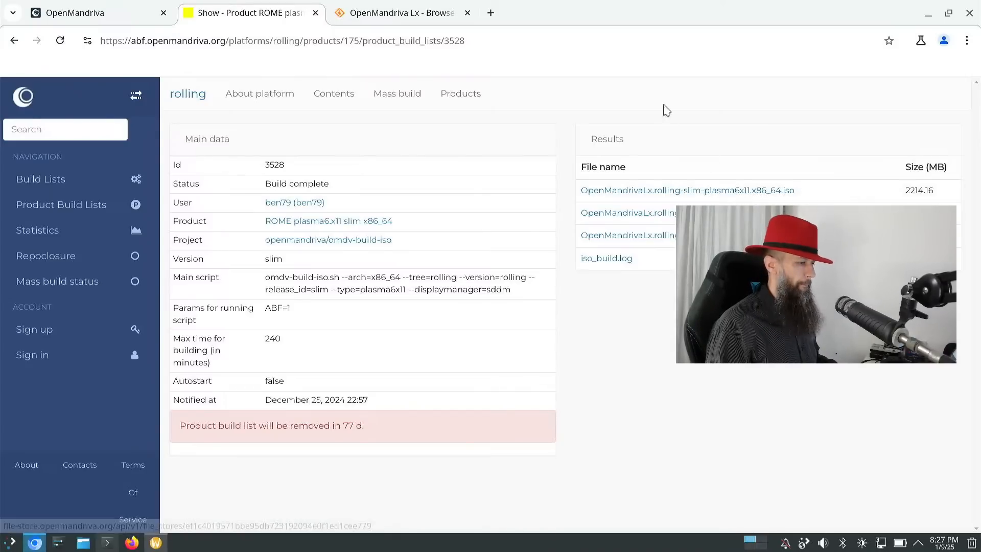
{"action": "left_click", "coordinate": [929, 14]}
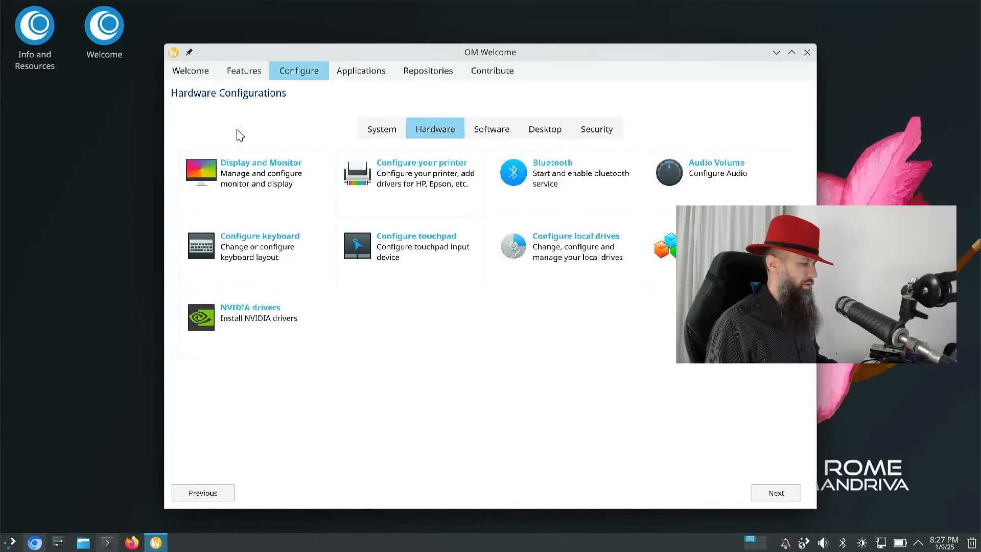
- Check the Display and Monitor settings without changes, then switch OM Welcome to the Software page
{"action": "left_click", "coordinate": [208, 180]}
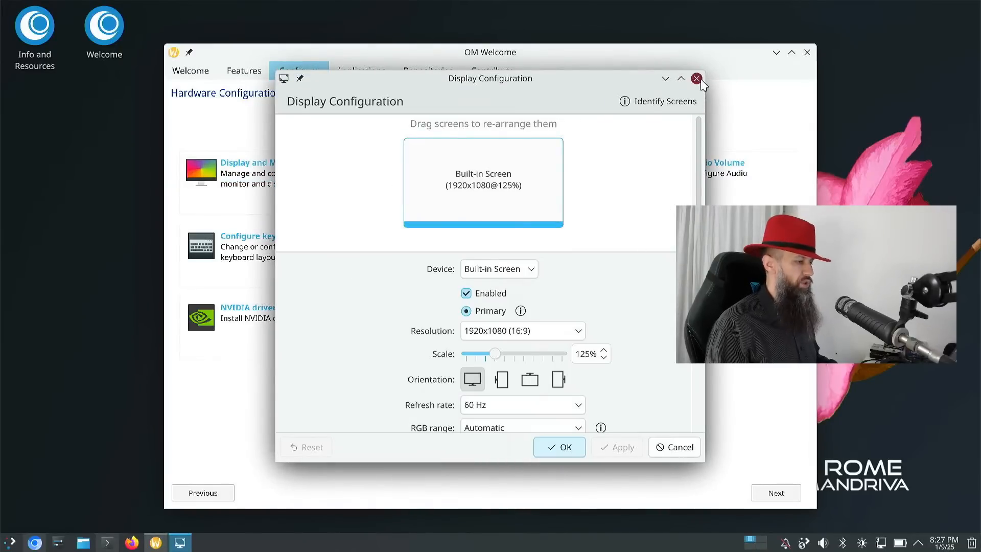
{"action": "left_click", "coordinate": [697, 78]}
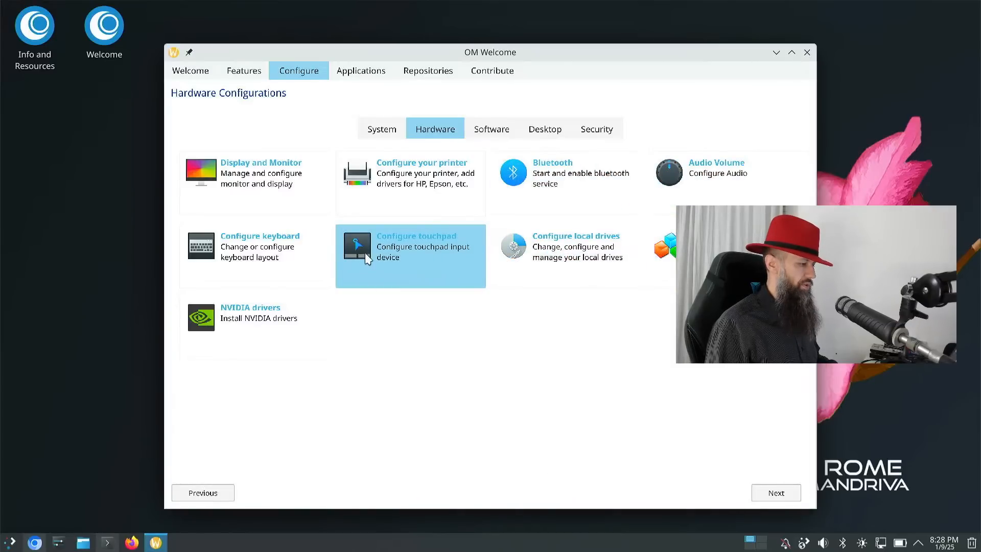
{"action": "left_click_drag", "start_coordinate": [491, 120], "coordinate": [491, 125]}
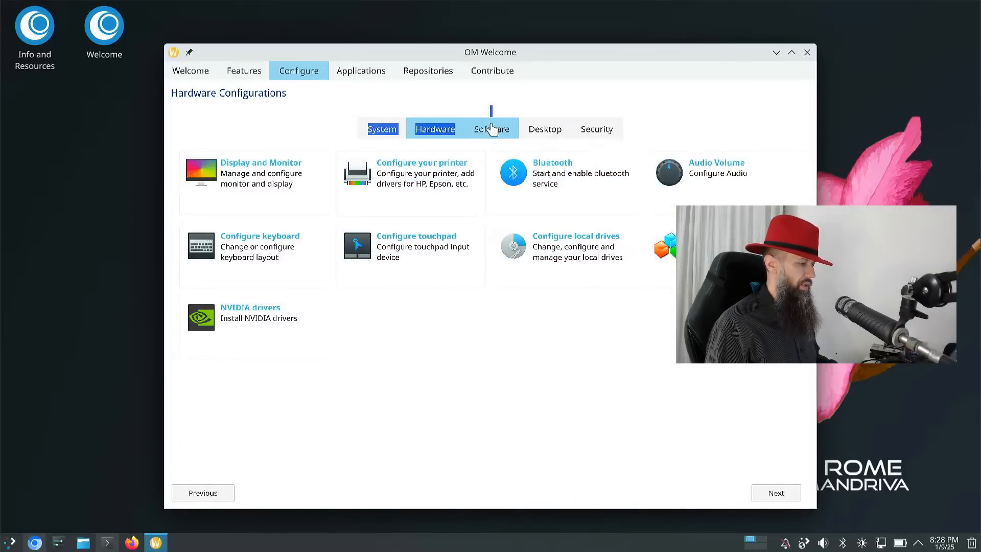
{"action": "left_click", "coordinate": [491, 132]}
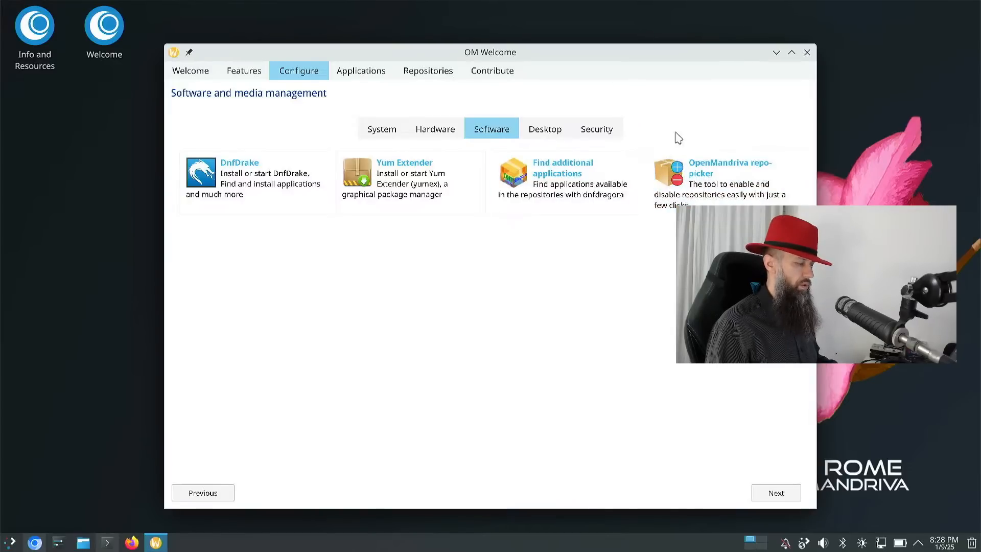
- Launch the OpenMandriva repo-picker, close its duplicate window, and move the picker to the left
{"action": "left_click", "coordinate": [660, 174]}
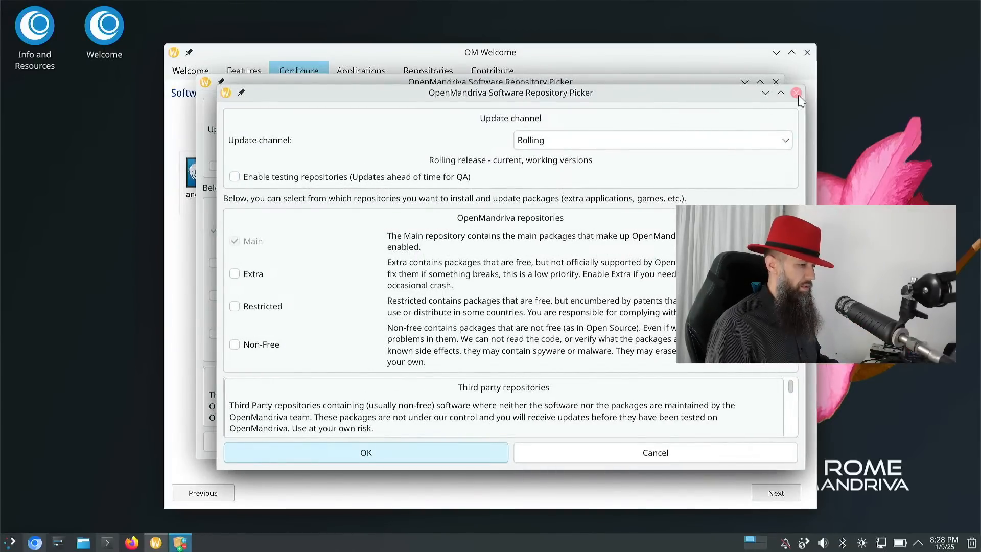
{"action": "left_click", "coordinate": [796, 92]}
{"action": "left_click_drag", "start_coordinate": [716, 86], "coordinate": [260, 169]}
{"action": "left_click_drag", "start_coordinate": [581, 63], "coordinate": [622, 57]}
{"action": "left_click_drag", "start_coordinate": [180, 170], "coordinate": [634, 95]}
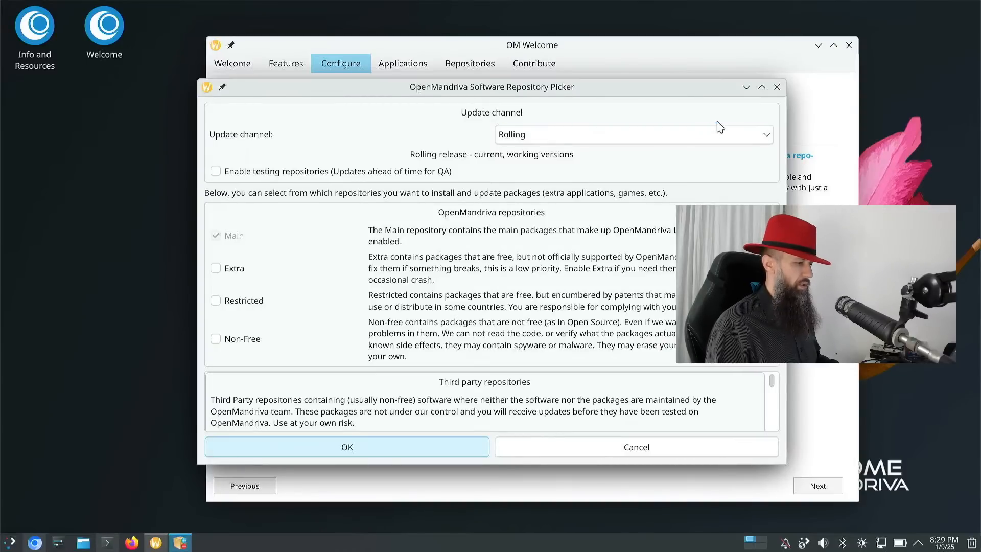
{"action": "left_click_drag", "start_coordinate": [727, 91], "coordinate": [92, 121]}
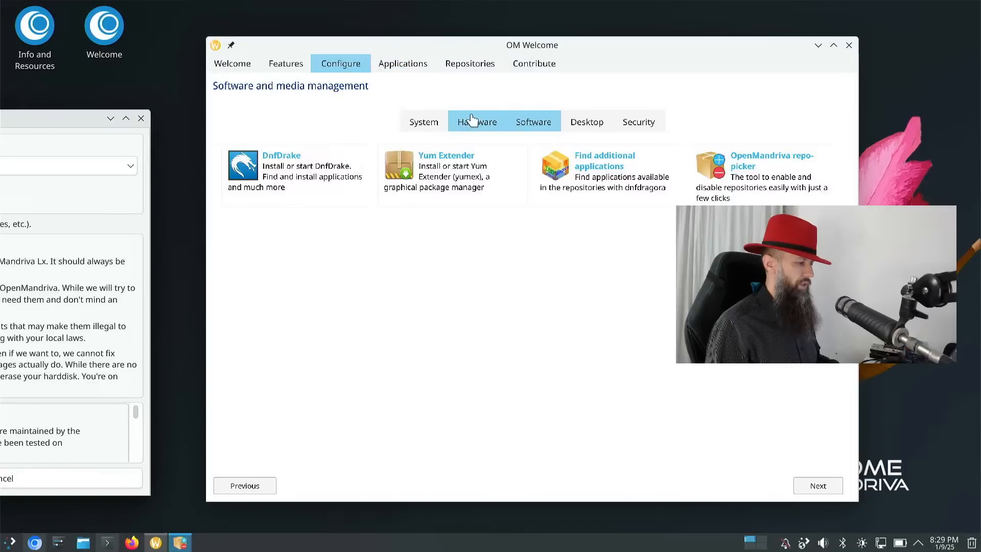
- On the Desktop page, install MauiShell with administrator authentication and dismiss the 'Installation failed' message
{"action": "left_click", "coordinate": [484, 126]}
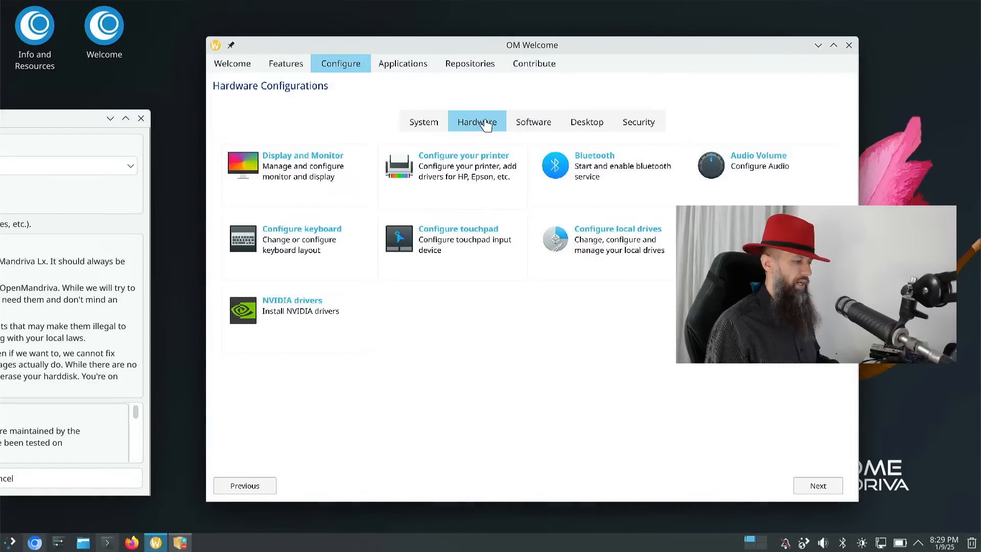
{"action": "left_click", "coordinate": [576, 123]}
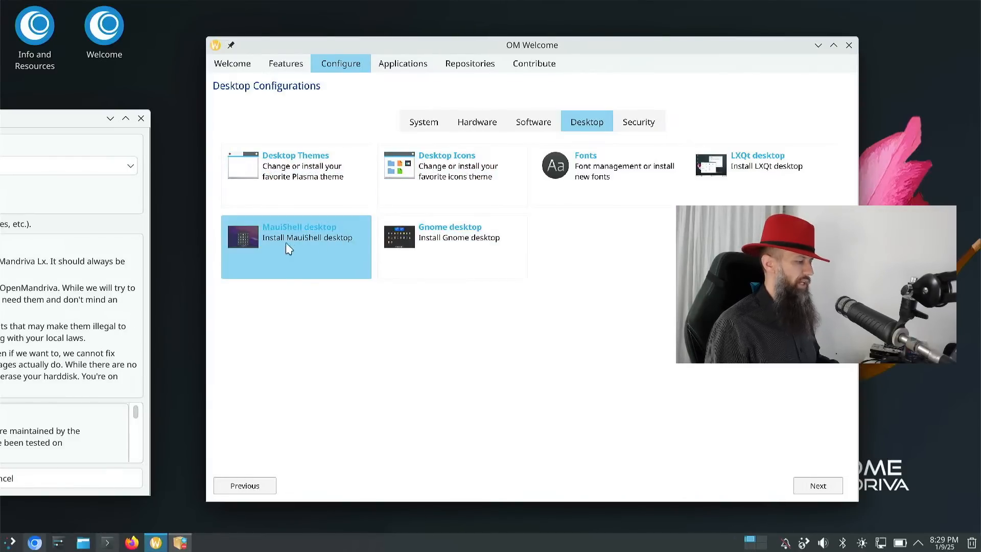
{"action": "left_click", "coordinate": [241, 236]}
{"action": "left_click", "coordinate": [499, 301]}
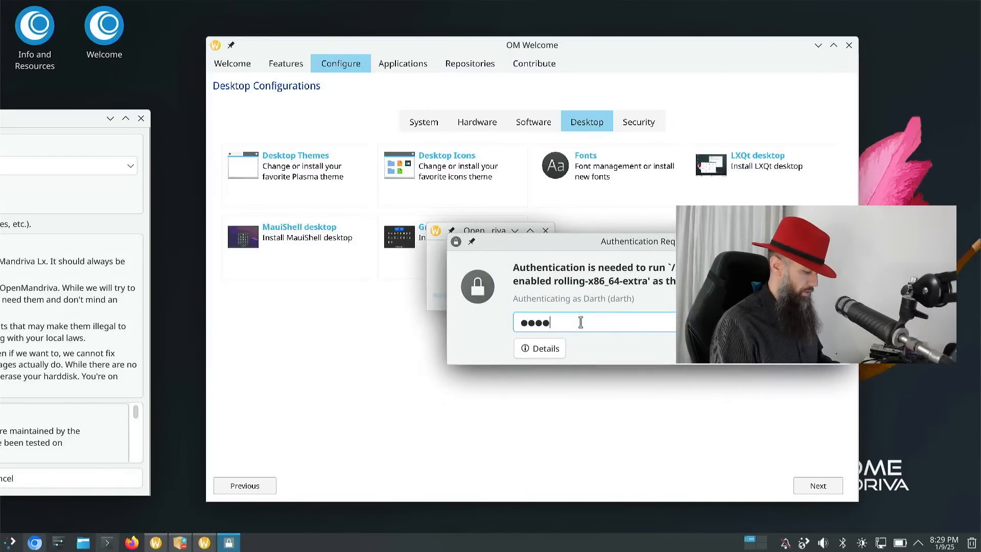
{"action": "key", "text": "Return"}
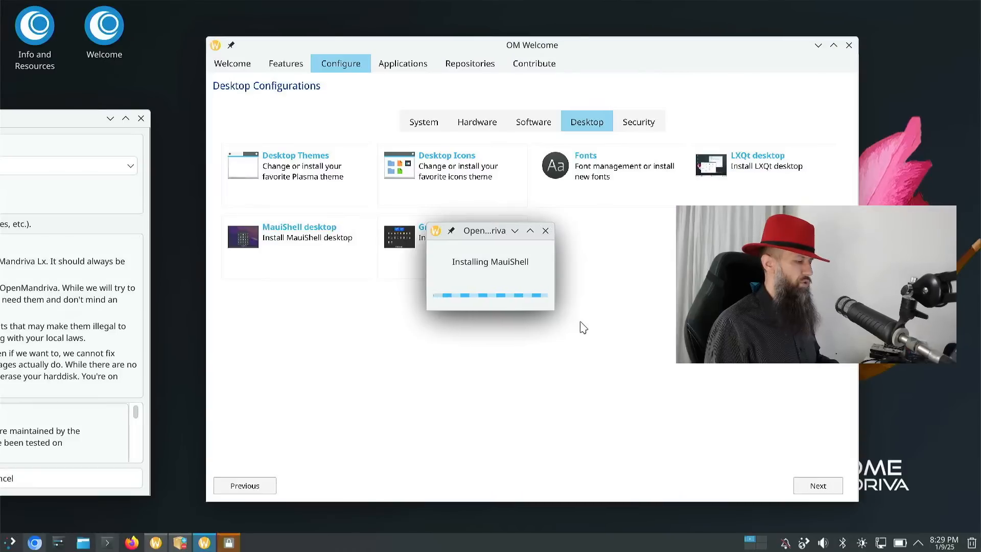
{"action": "type", "text": "•"}
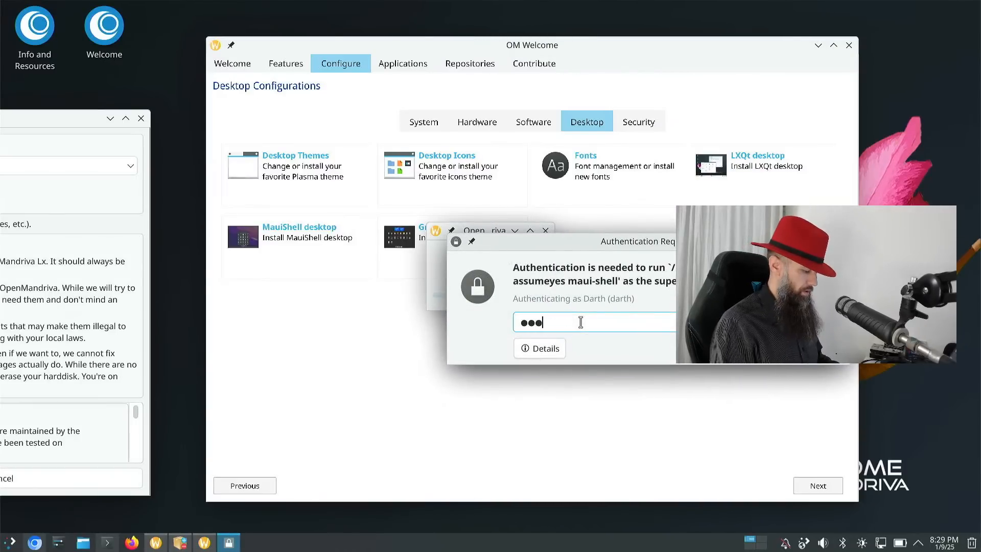
{"action": "key", "text": "Return"}
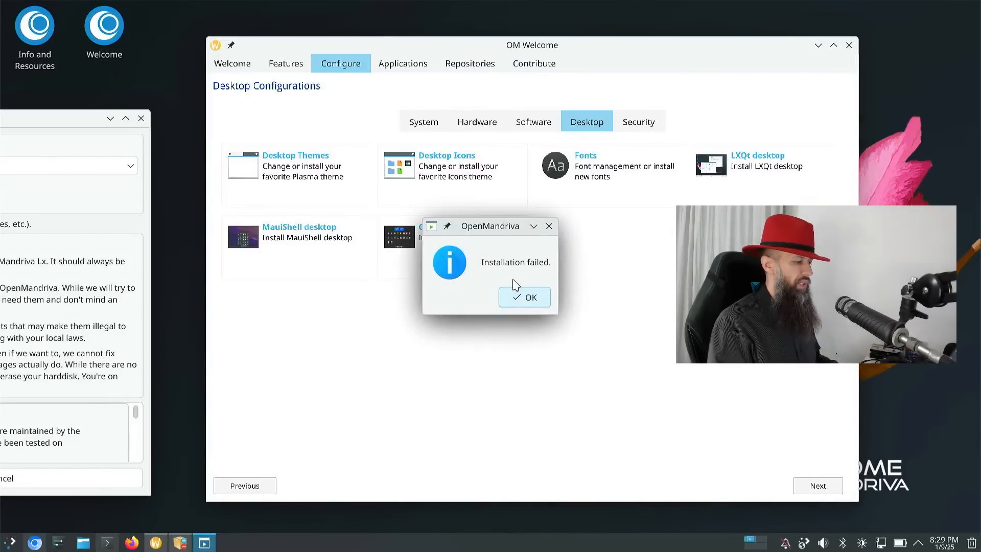
{"action": "left_click", "coordinate": [524, 302]}
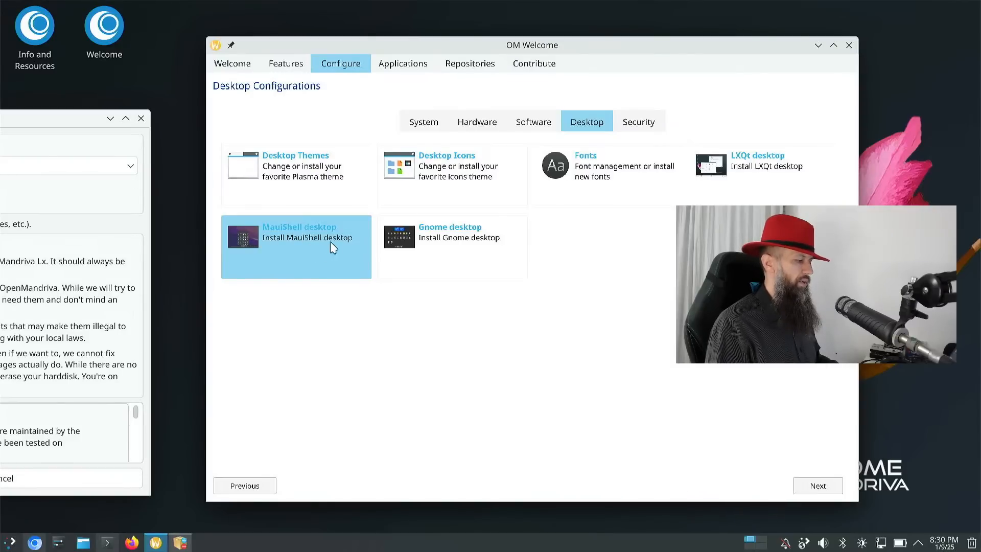
- Retry the MauiShell install with password authentication, dismiss the failure, then open the Security page
{"action": "left_click", "coordinate": [247, 240]}
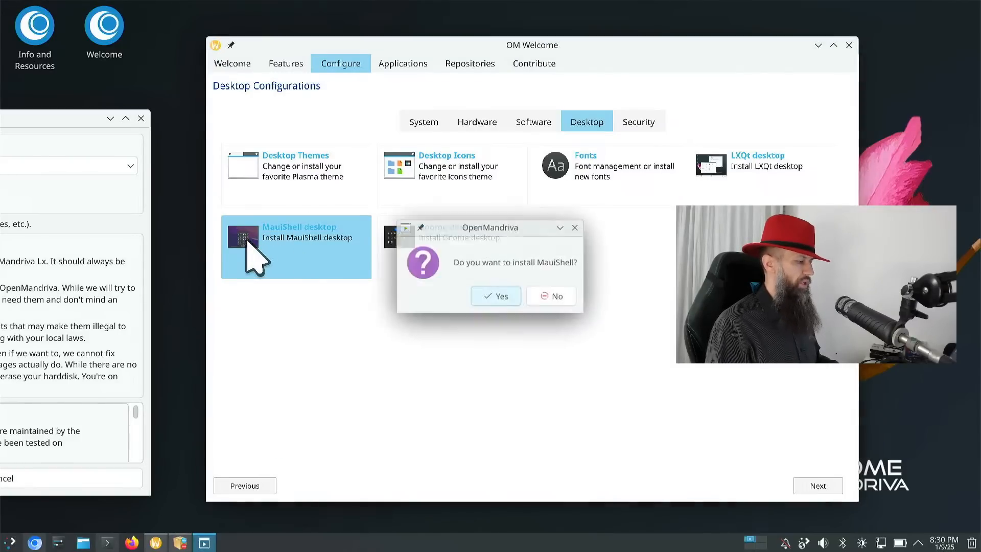
{"action": "left_click", "coordinate": [498, 297]}
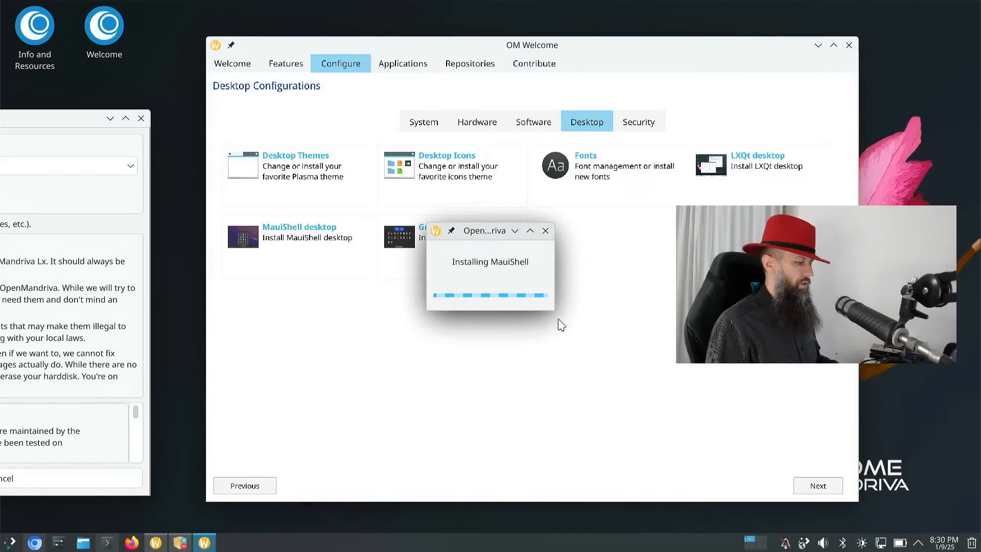
{"action": "left_click_drag", "start_coordinate": [554, 310], "coordinate": [638, 355]}
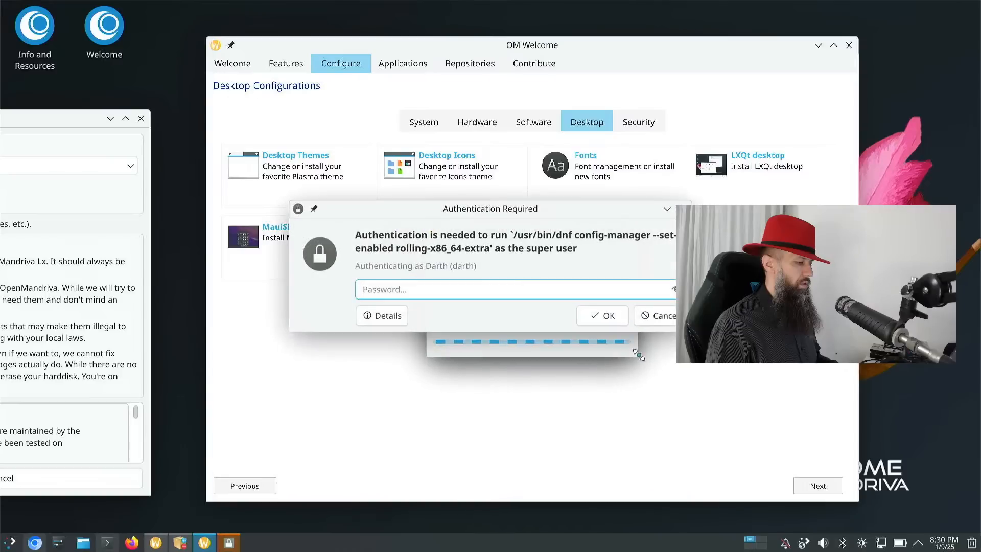
{"action": "left_click", "coordinate": [509, 287]}
{"action": "type", "text": "*****"}
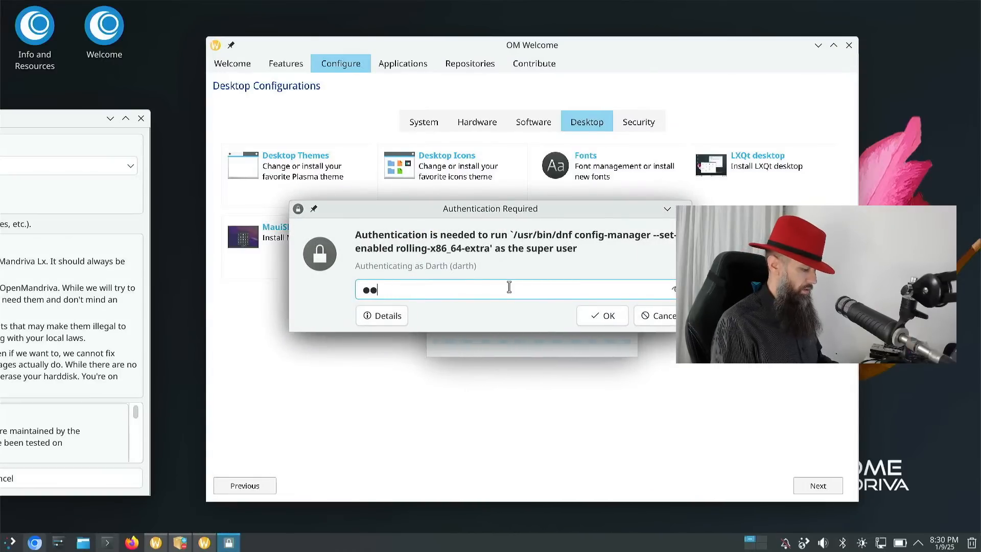
{"action": "type", "text": "*"}
{"action": "key", "text": "Return"}
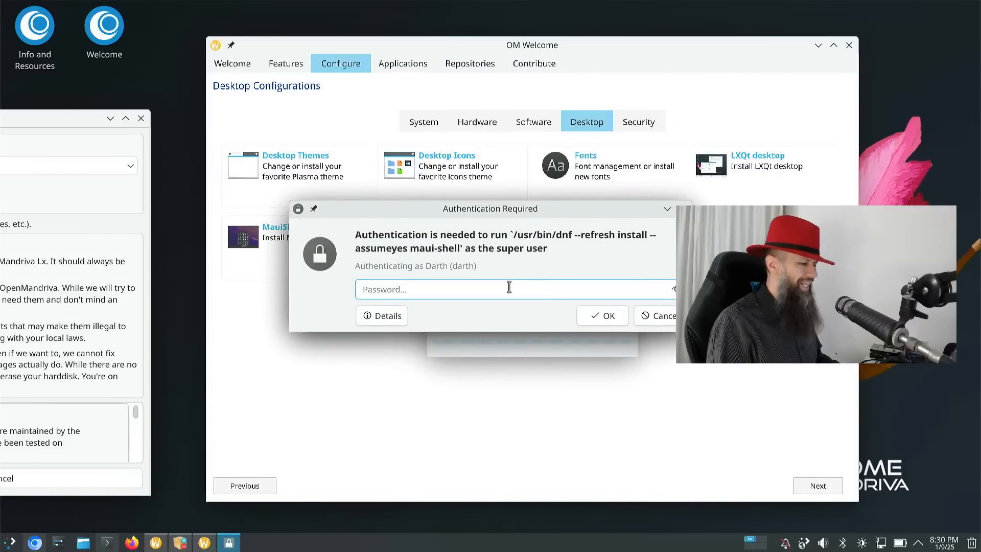
{"action": "type", "text": "*"}
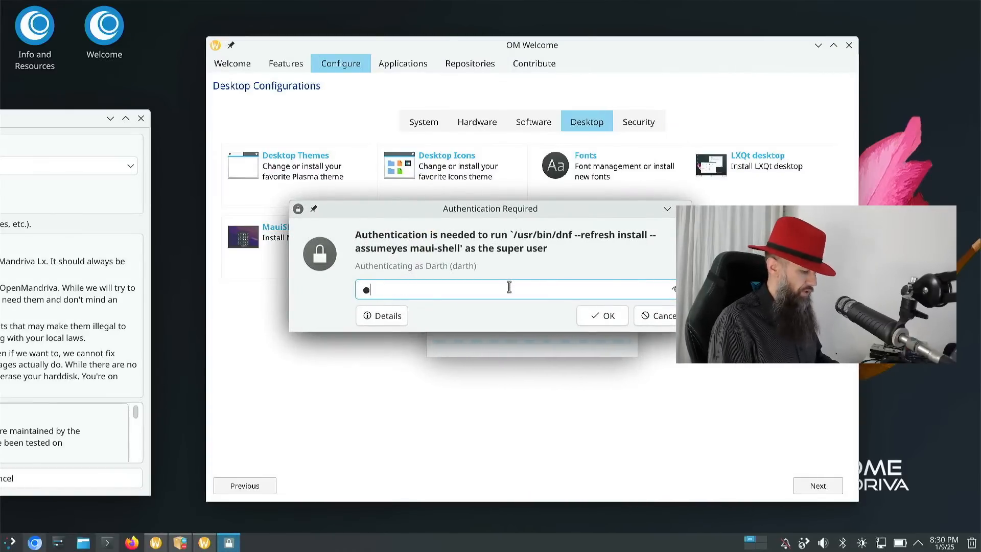
{"action": "type", "text": "*****"}
{"action": "key", "text": "Return"}
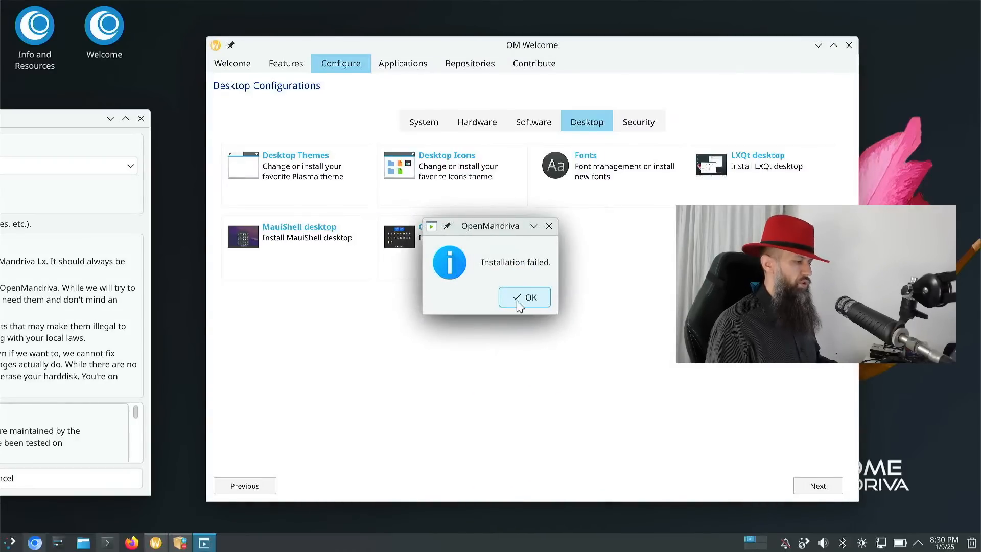
{"action": "left_click", "coordinate": [518, 302]}
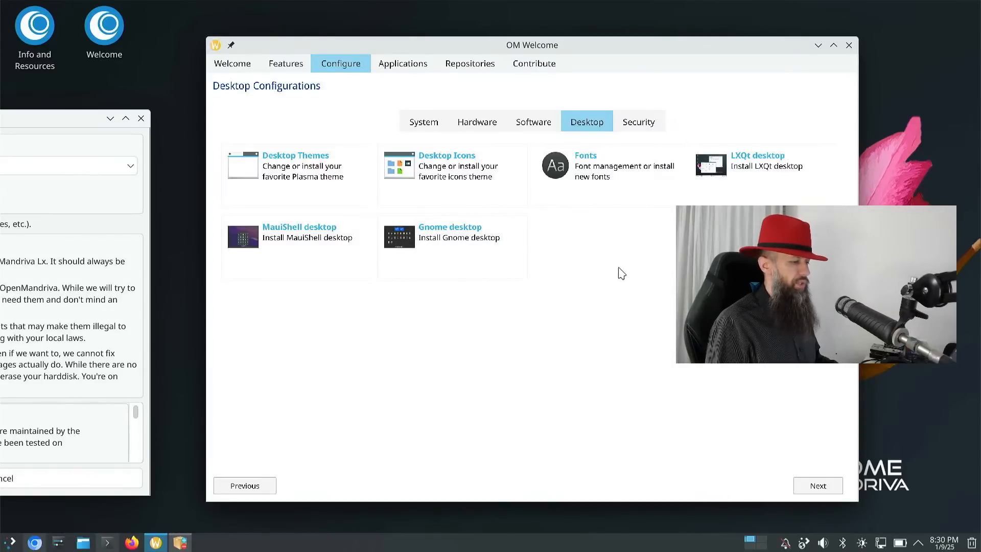
{"action": "left_click", "coordinate": [642, 125]}
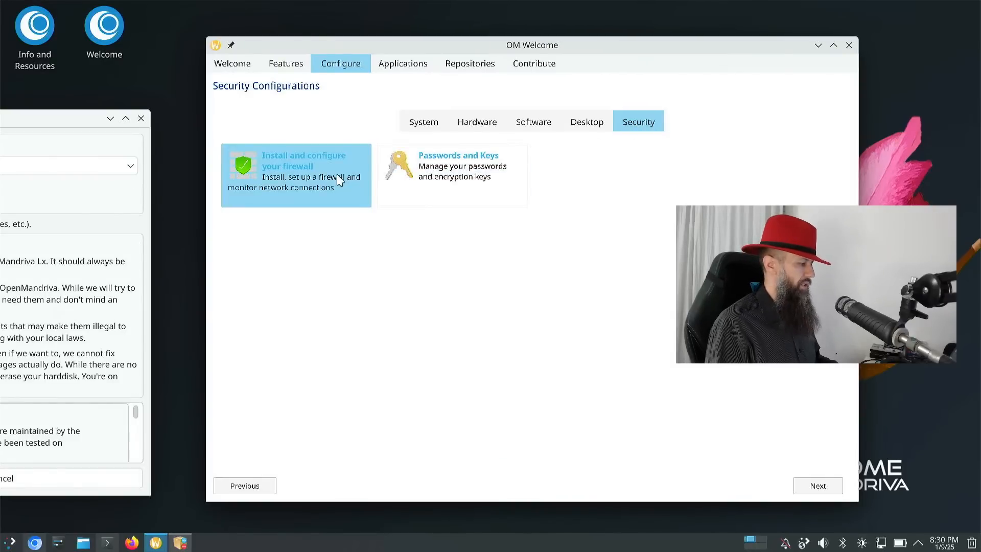
- Set up the firewall but decline Plasma Firewall, then show the Games category of applications
{"action": "left_click", "coordinate": [244, 166]}
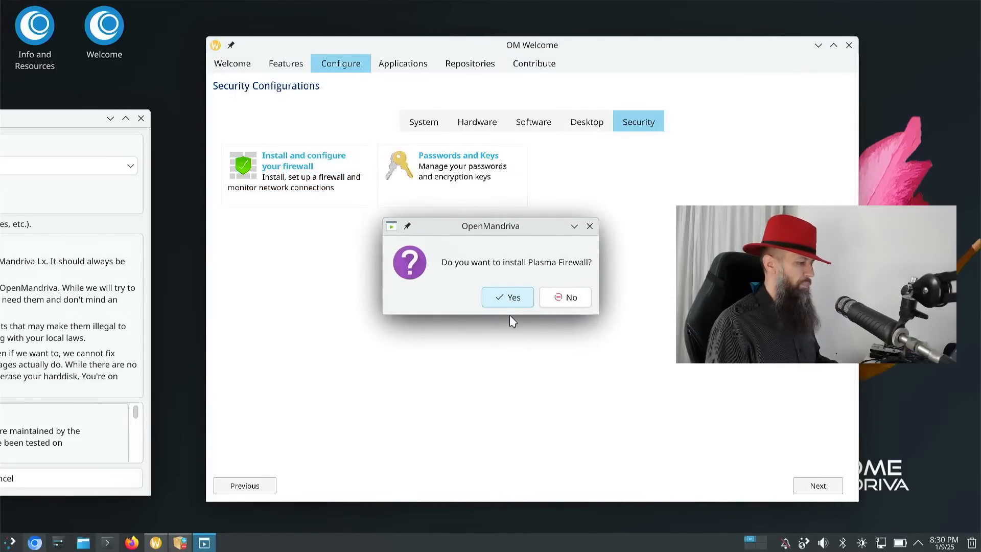
{"action": "left_click", "coordinate": [571, 305]}
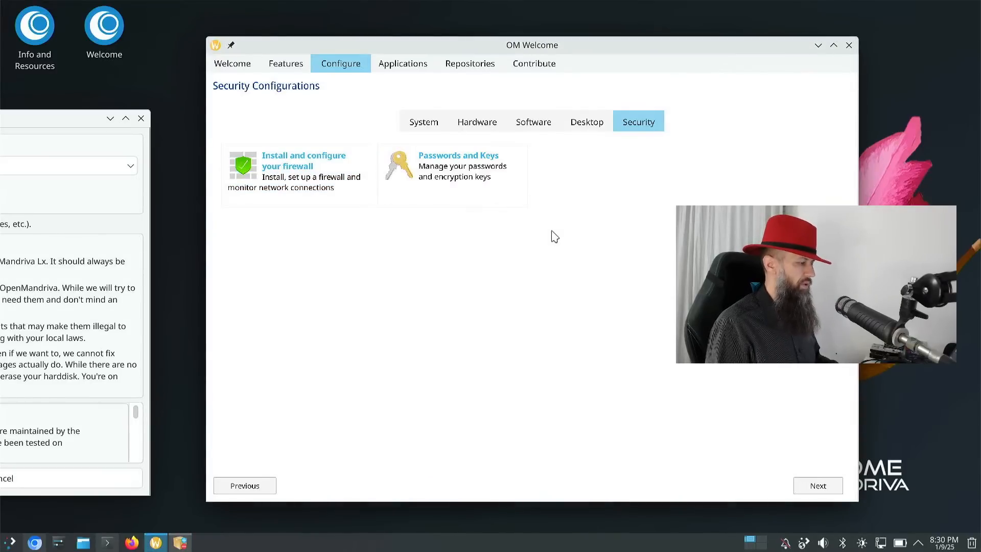
{"action": "left_click", "coordinate": [409, 60]}
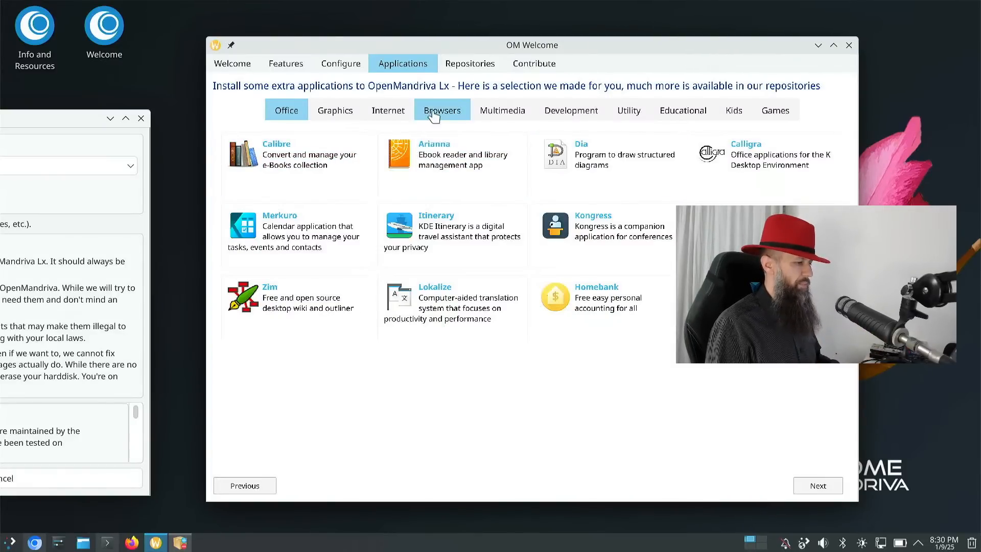
{"action": "left_click", "coordinate": [780, 115]}
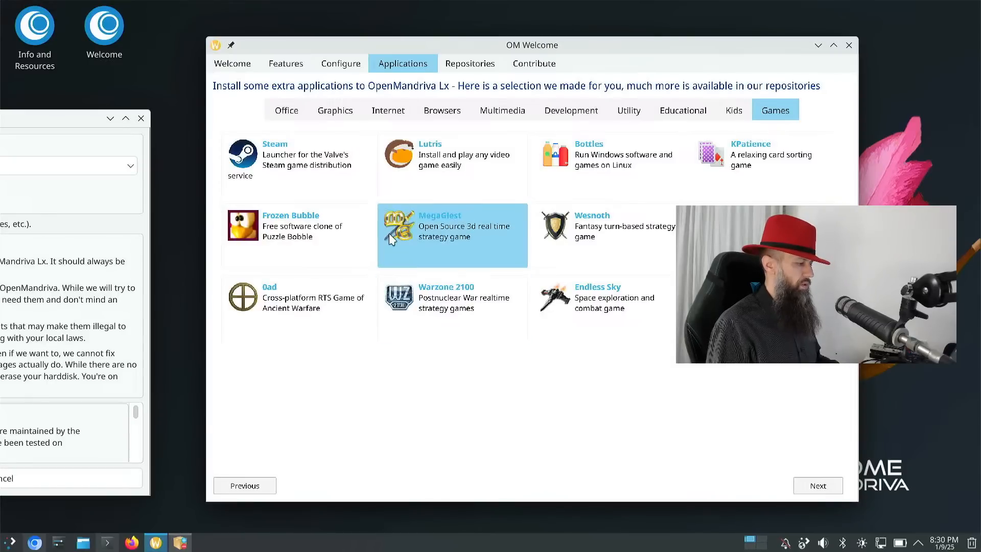
- Install Steam, authorizing the non-free repository and package with the admin password, then view Repositories
{"action": "left_click", "coordinate": [244, 160]}
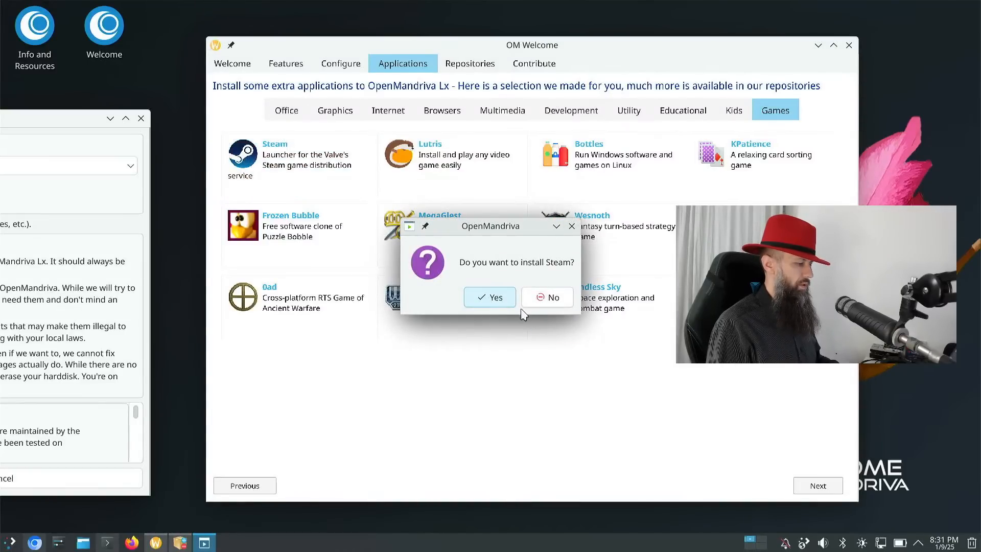
{"action": "left_click", "coordinate": [489, 304]}
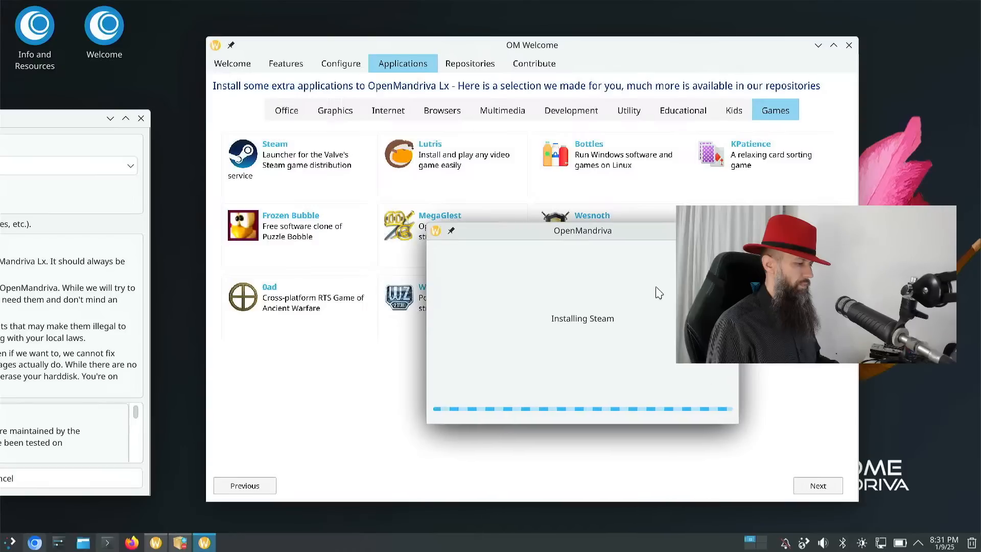
{"action": "type", "text": "•"}
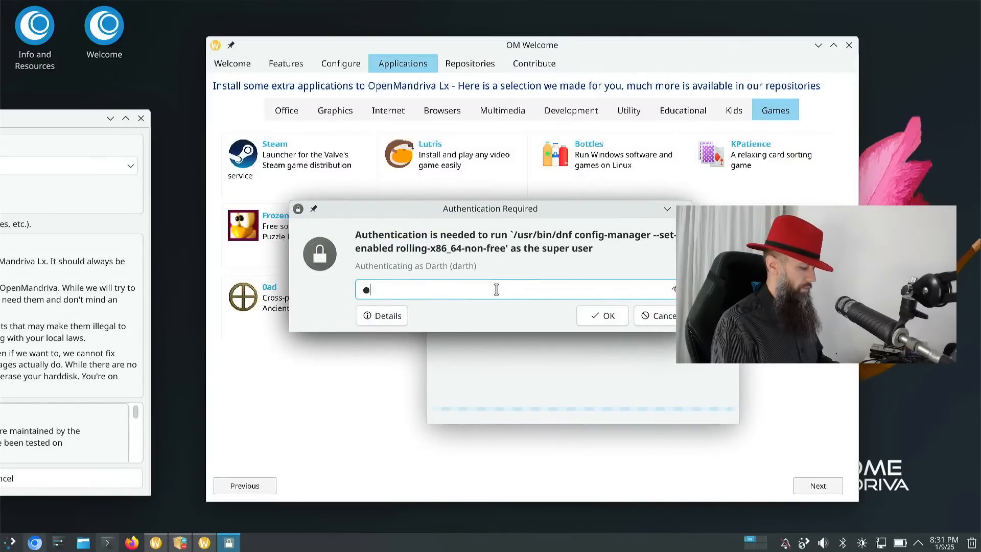
{"action": "type", "text": "•••••"}
{"action": "key", "text": "Return"}
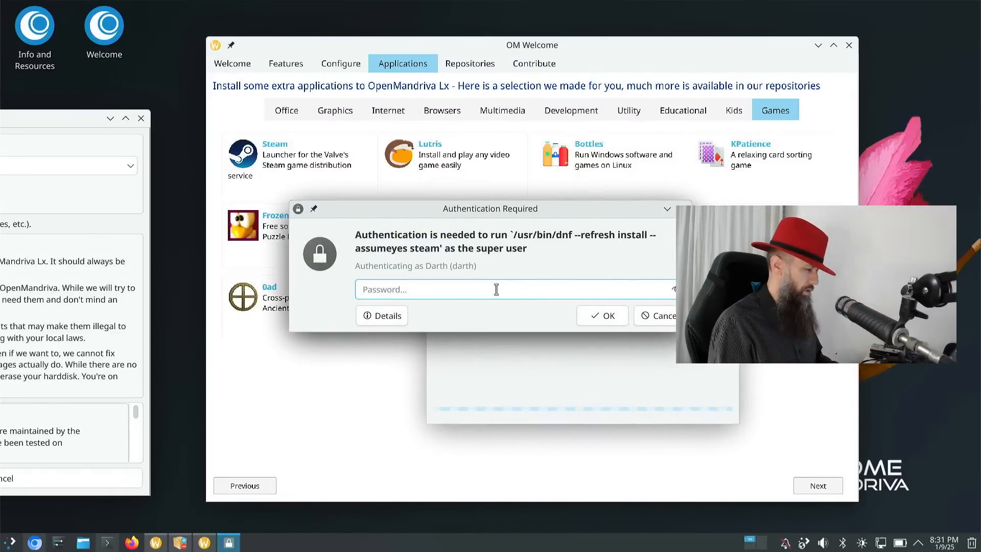
{"action": "type", "text": "•"}
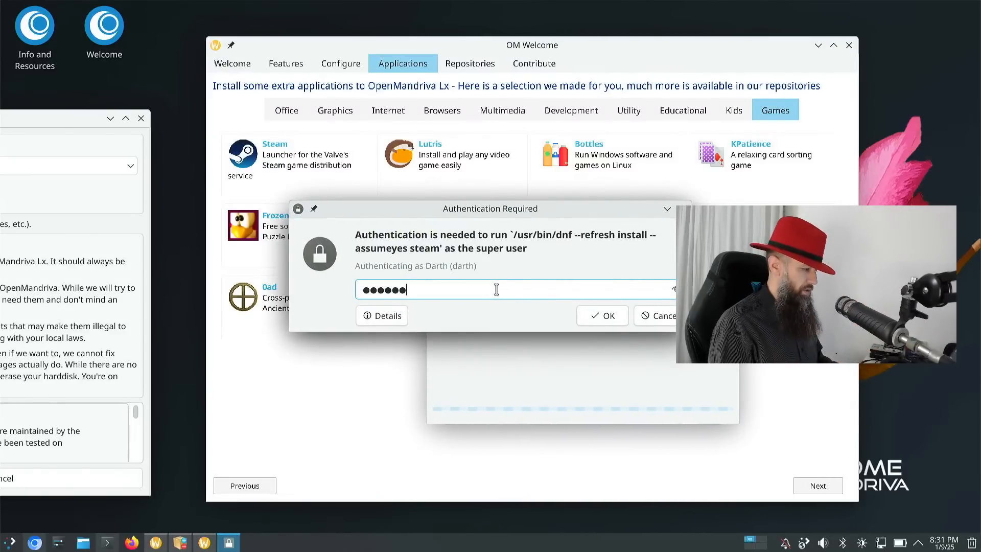
{"action": "type", "text": "•••••"}
{"action": "key", "text": "Return"}
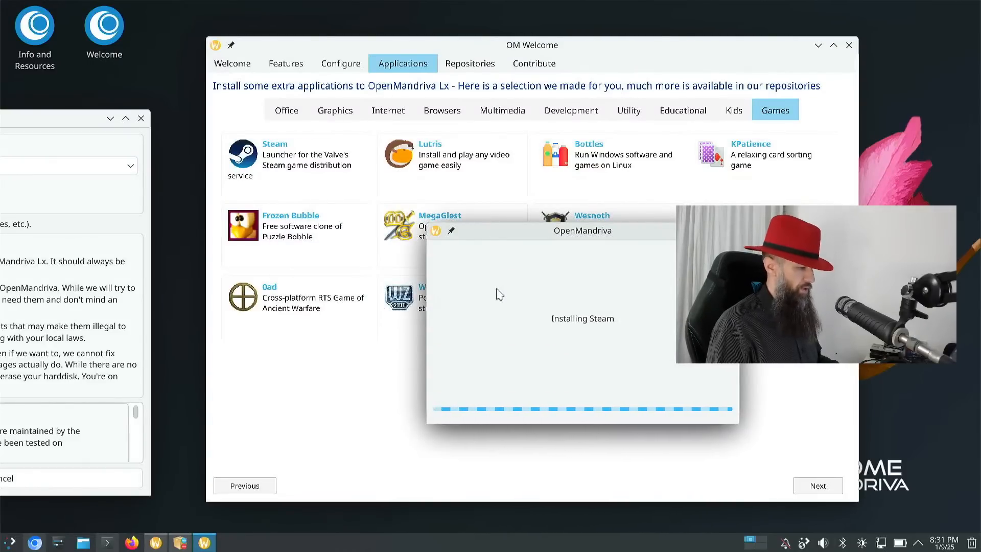
{"action": "left_click_drag", "start_coordinate": [580, 234], "coordinate": [270, 185]}
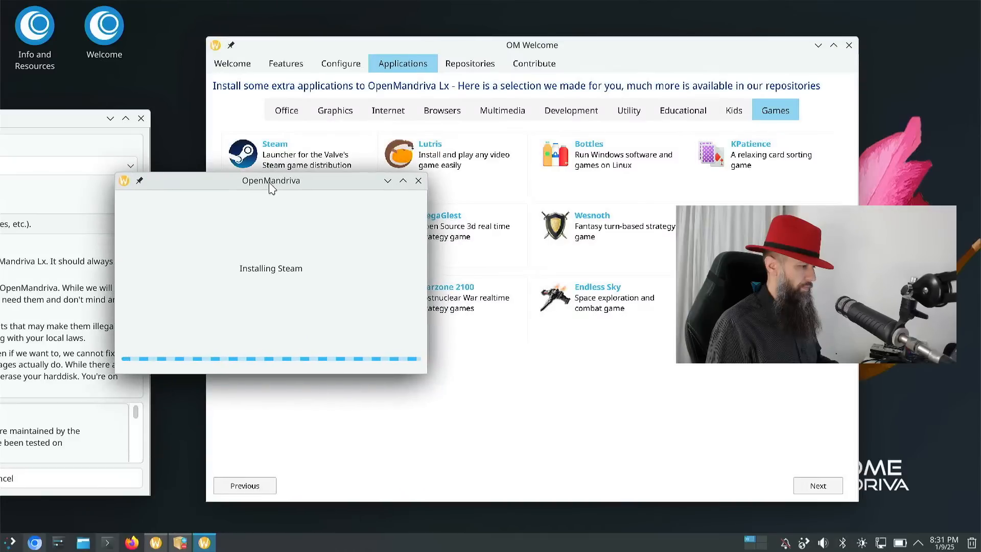
{"action": "left_click", "coordinate": [470, 63]}
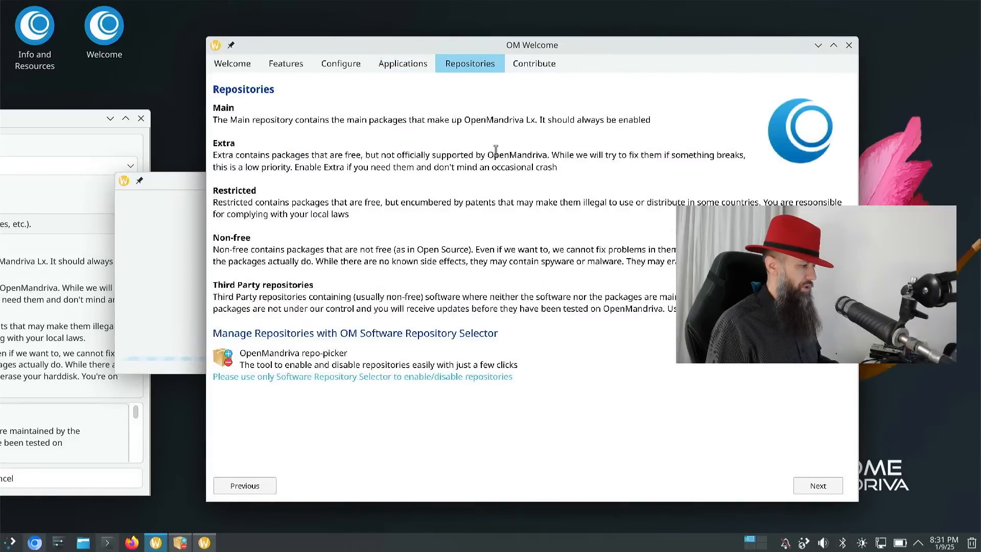
- Show the Contribute page and move the Installing Steam progress window aside
{"action": "left_click", "coordinate": [535, 64]}
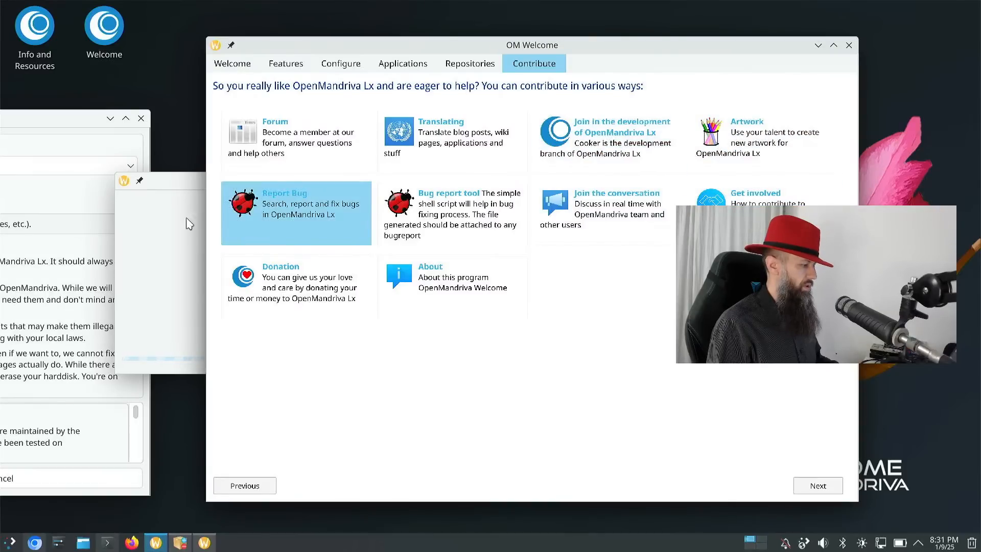
{"action": "left_click_drag", "start_coordinate": [174, 187], "coordinate": [216, 152]}
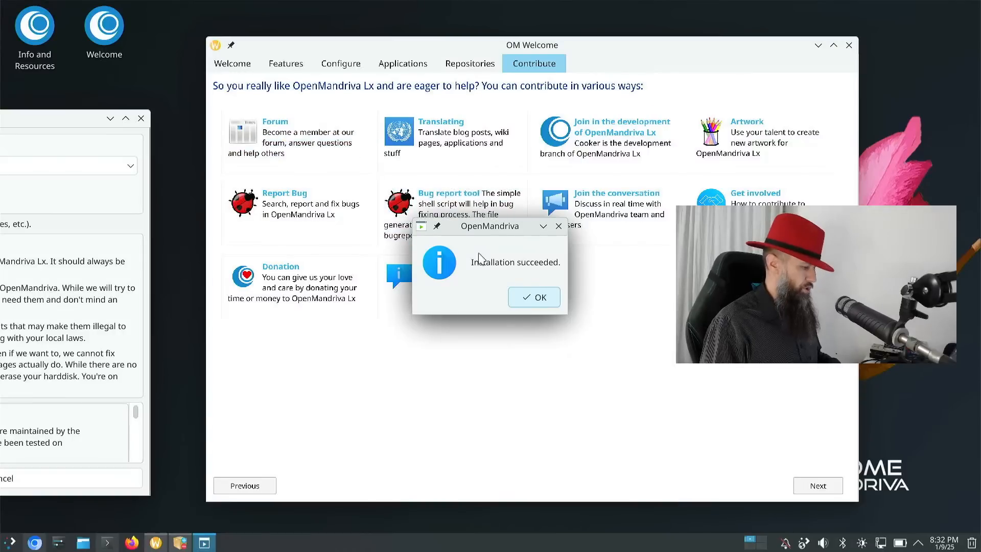
- Dismiss the success notice, launch Steam by searching 'ste' in the launcher, and bring Konsole forward
{"action": "left_click", "coordinate": [538, 300]}
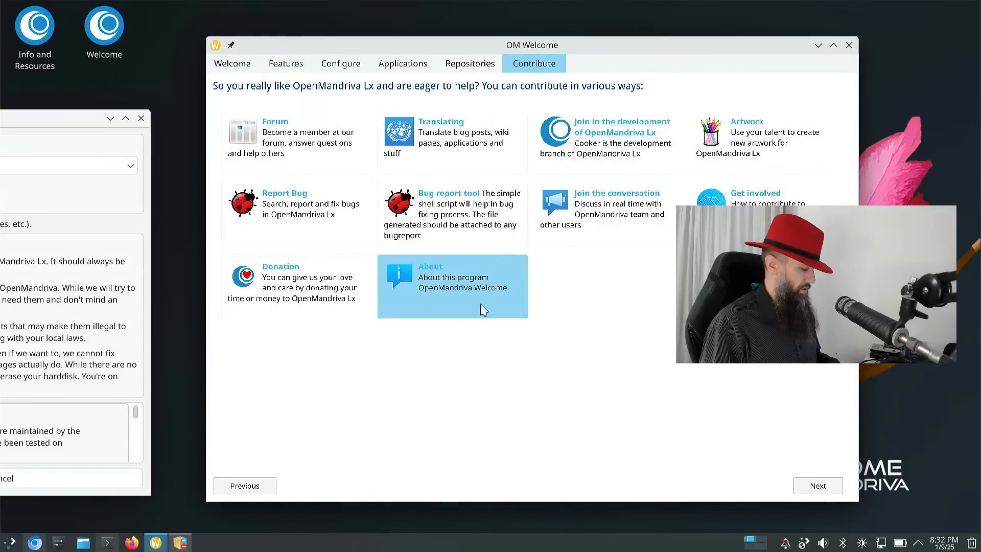
{"action": "key", "text": "super"}
{"action": "type", "text": "ste"}
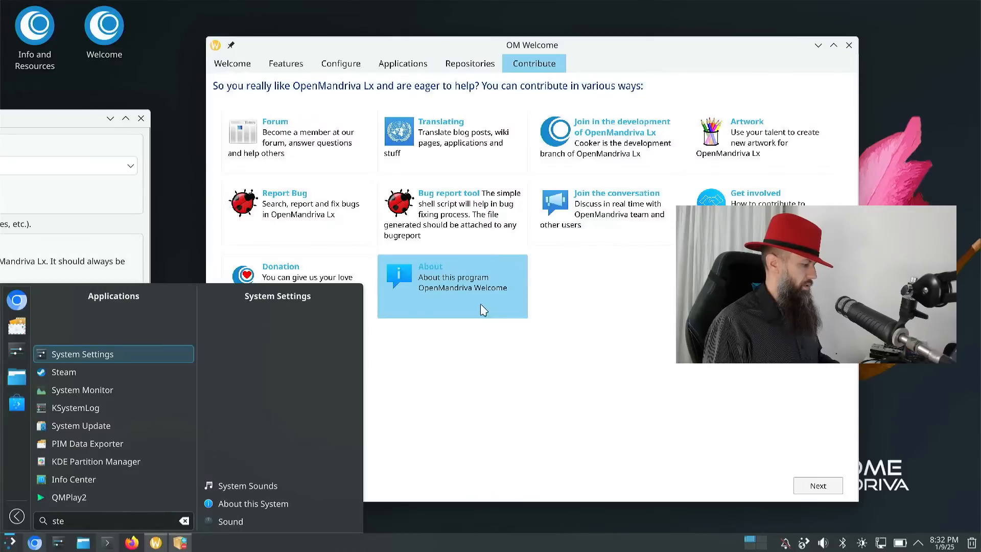
{"action": "key", "text": "Down"}
{"action": "key", "text": "Return"}
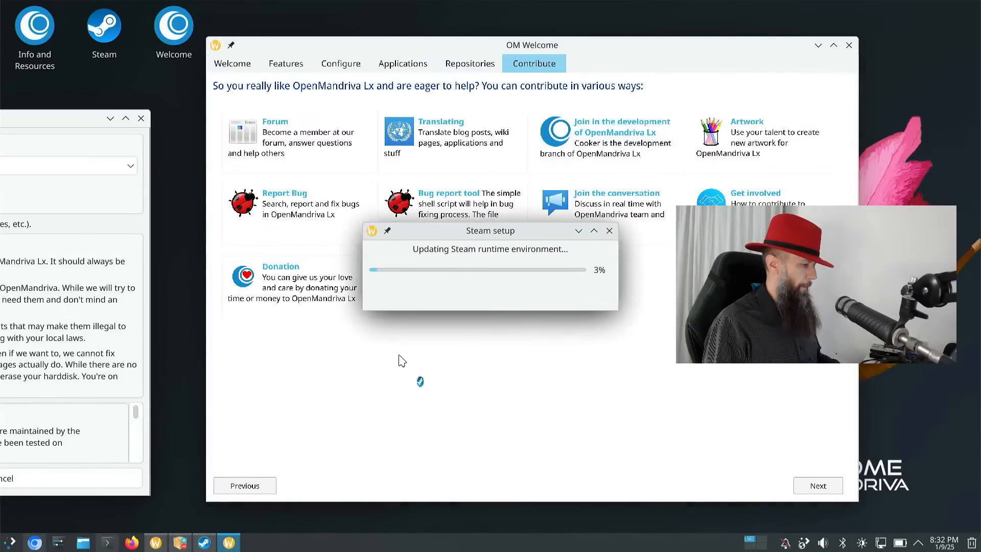
{"action": "left_click", "coordinate": [108, 542]}
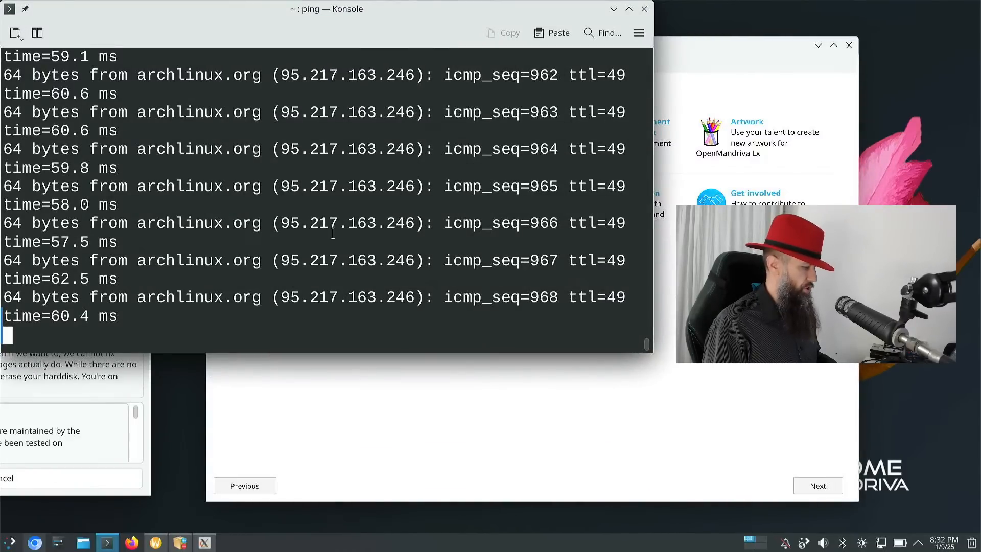
- Stop the ping, run 'dnf list | grep steam' showing steam 1.0.0.82-1 from non-free, then minimize Konsole
{"action": "key", "text": "ctrl+c"}
{"action": "key", "text": "Return"}
{"action": "key", "text": "Return"}
{"action": "type", "text": "d"}
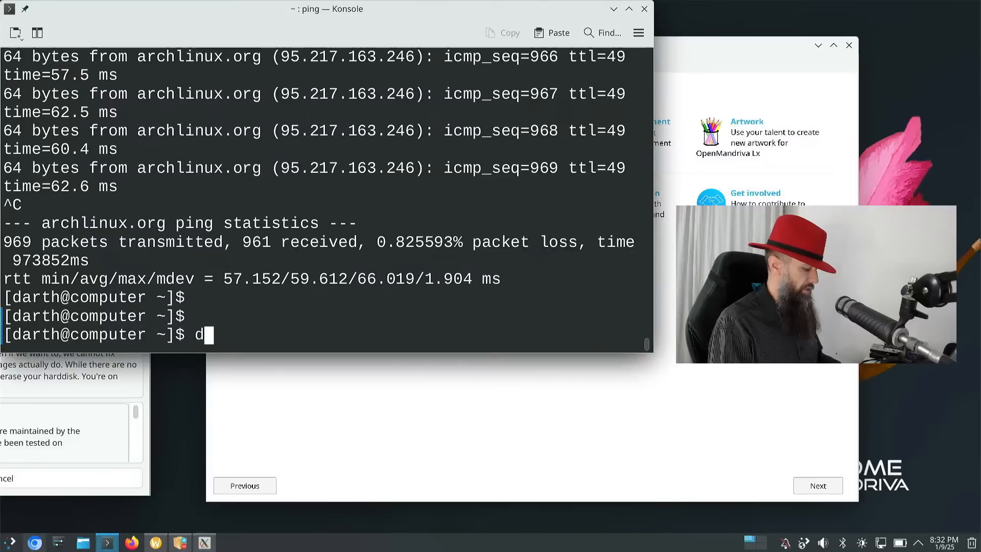
{"action": "type", "text": "nf "}
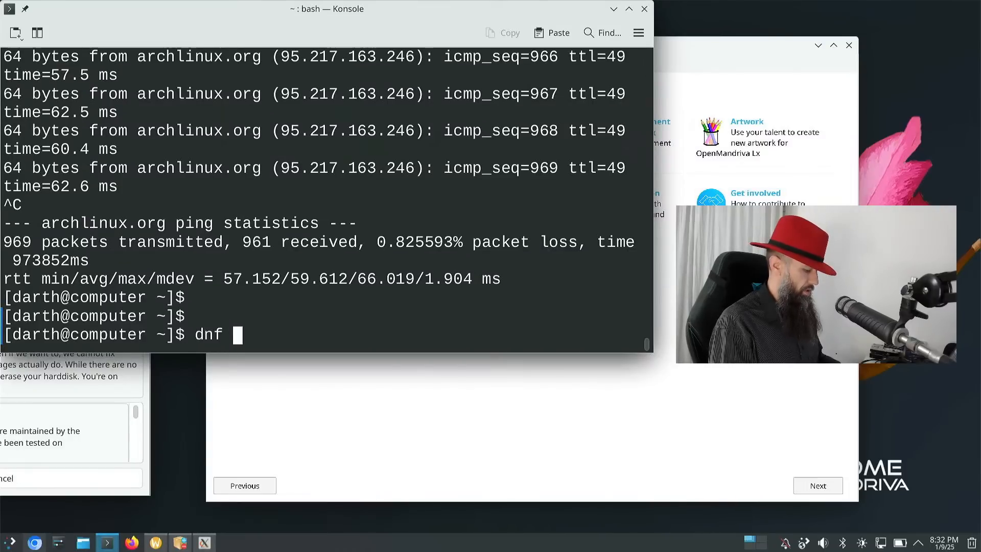
{"action": "type", "text": "list | "}
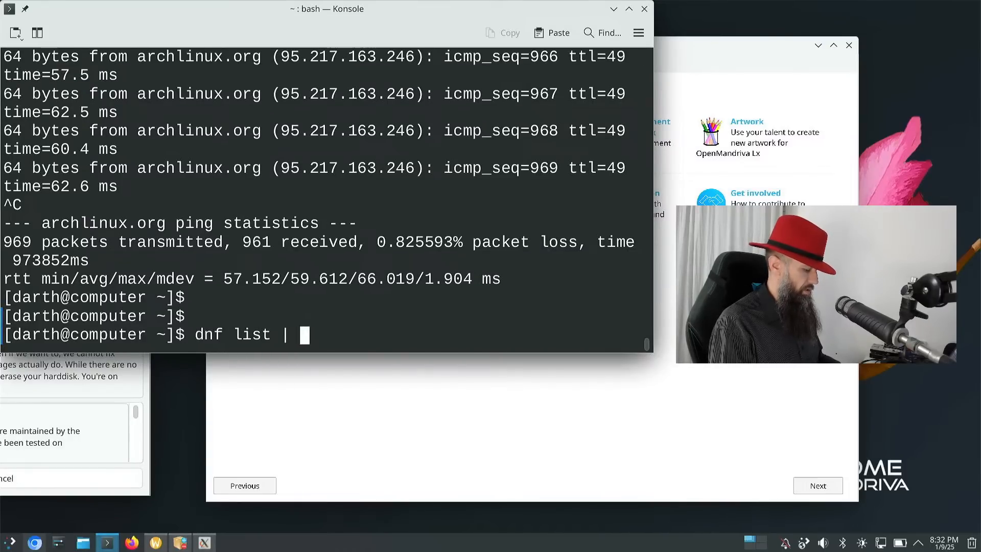
{"action": "type", "text": "grep steam"}
{"action": "key", "text": "Return"}
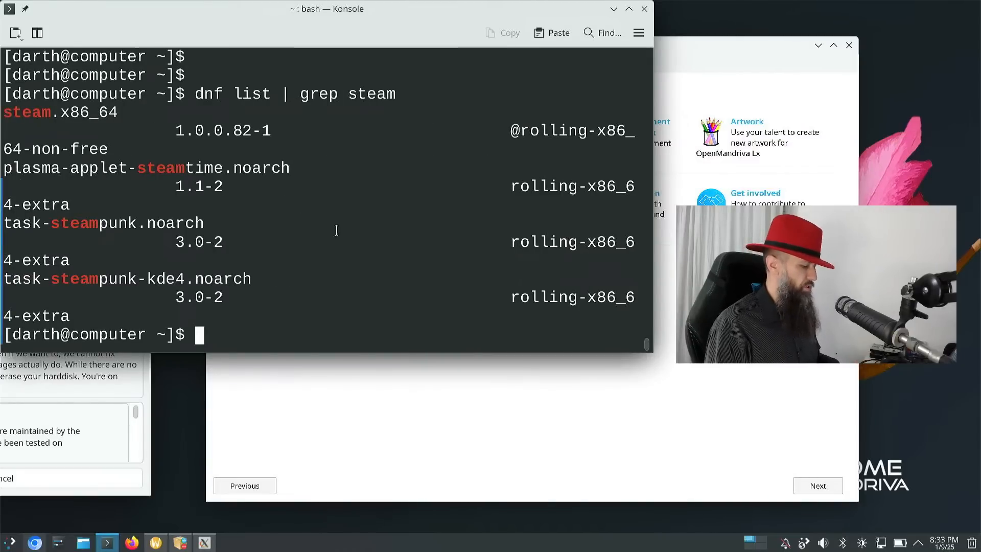
{"action": "left_click", "coordinate": [614, 9]}
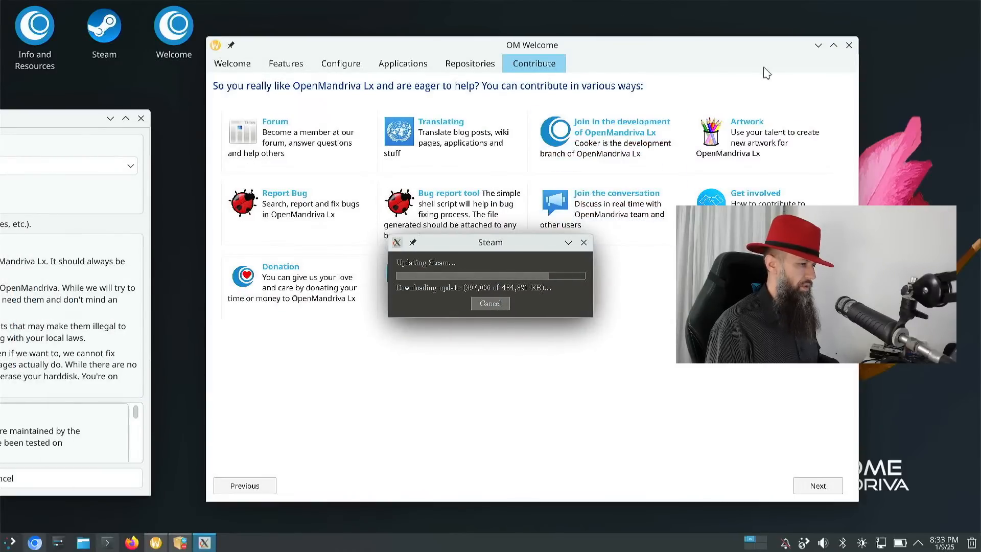
- Close OM Welcome and the Software Repository Picker without making changes
{"action": "left_click", "coordinate": [848, 45]}
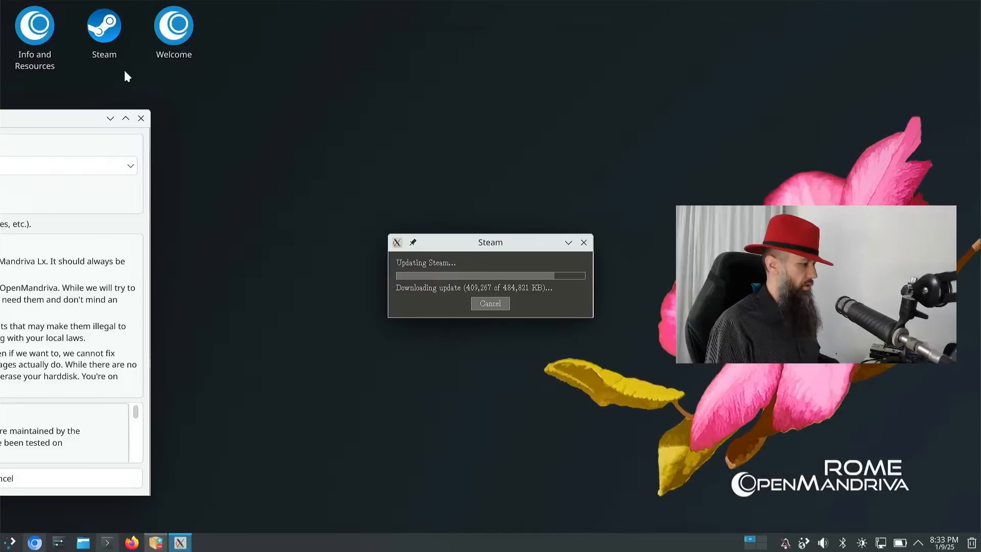
{"action": "left_click_drag", "start_coordinate": [62, 128], "coordinate": [584, 71]}
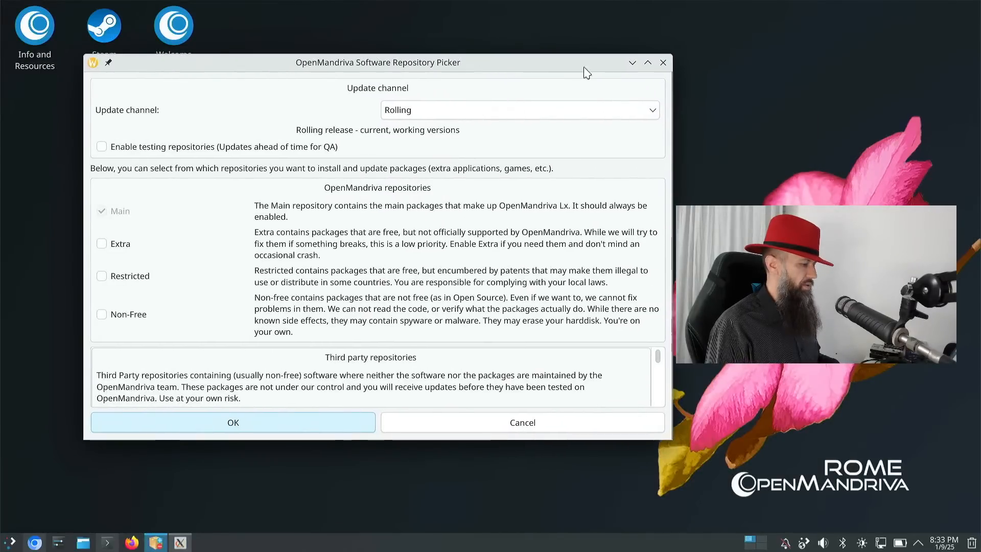
{"action": "left_click", "coordinate": [664, 63]}
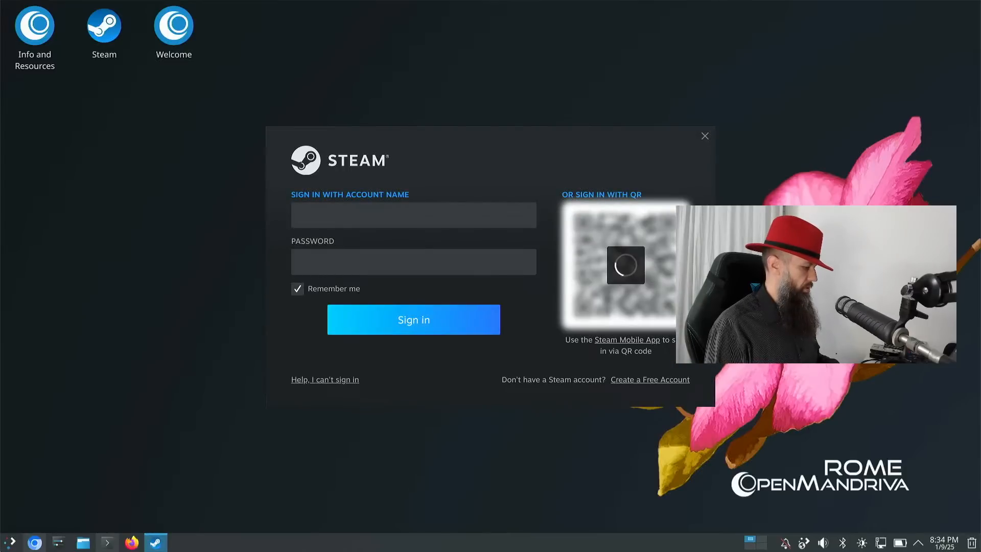
- Log out of the Plasma session immediately, close the Steam sign-in window, and switch to text console F3
{"action": "left_click", "coordinate": [10, 542]}
{"action": "mouse_move", "coordinate": [106, 493]}
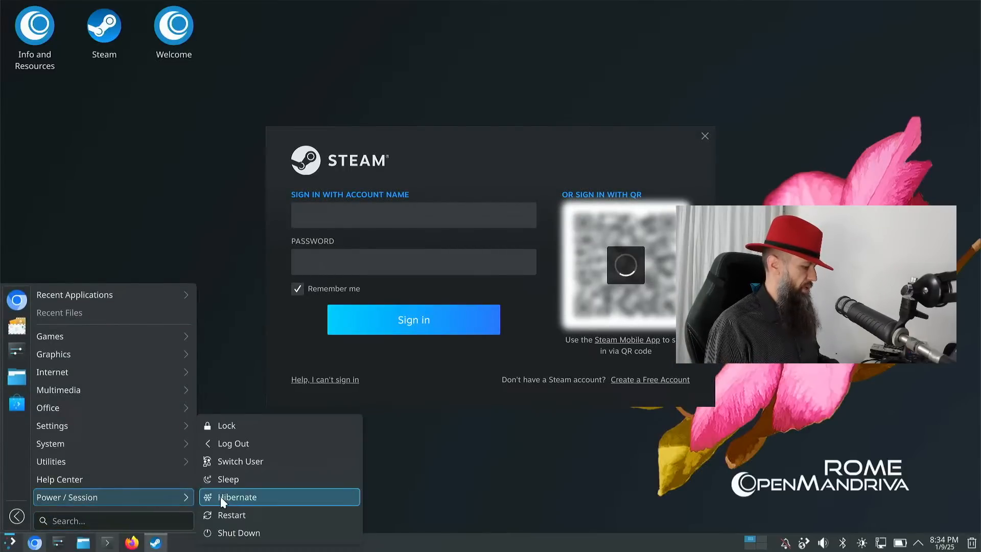
{"action": "left_click", "coordinate": [299, 443]}
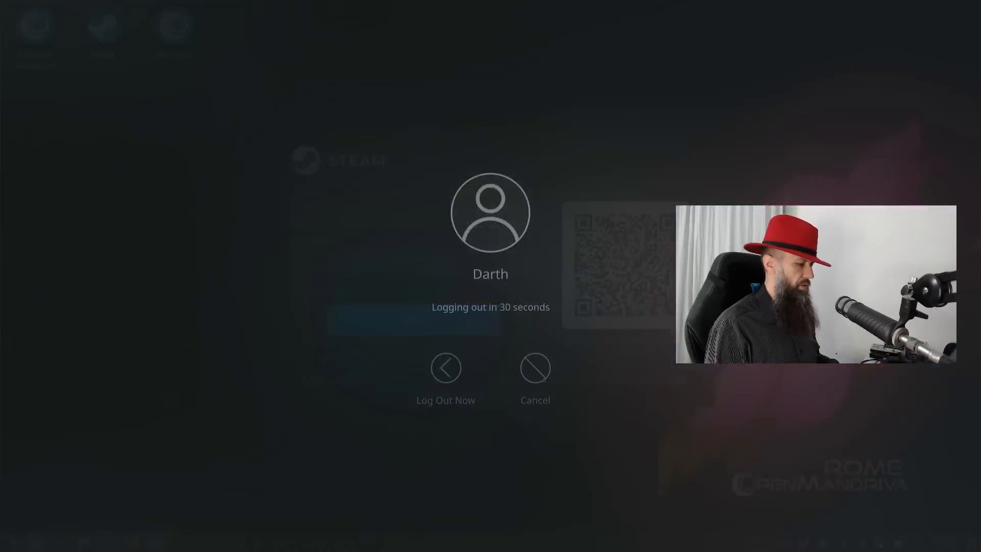
{"action": "left_click", "coordinate": [439, 381]}
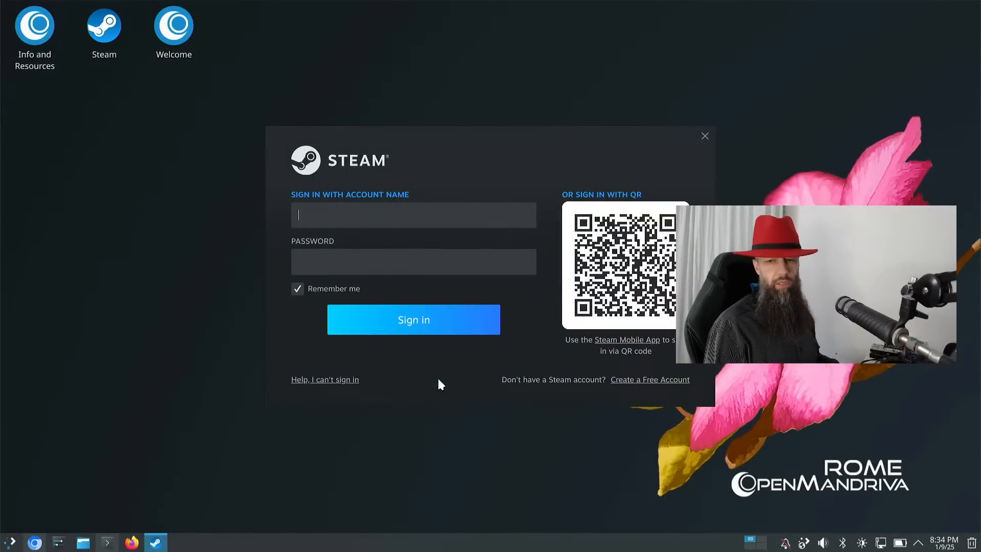
{"action": "key", "text": "alt+F4"}
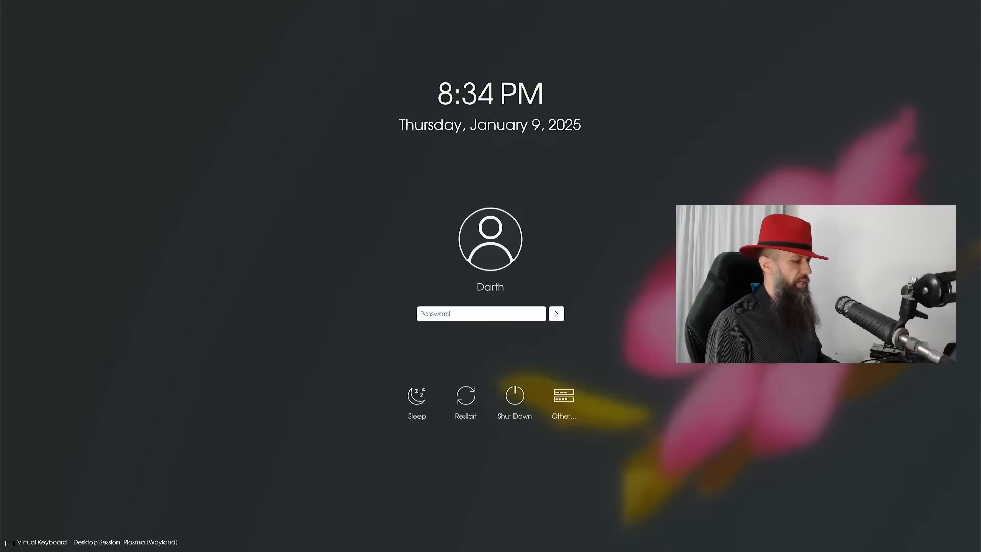
{"action": "key", "text": "ctrl+alt+F3"}
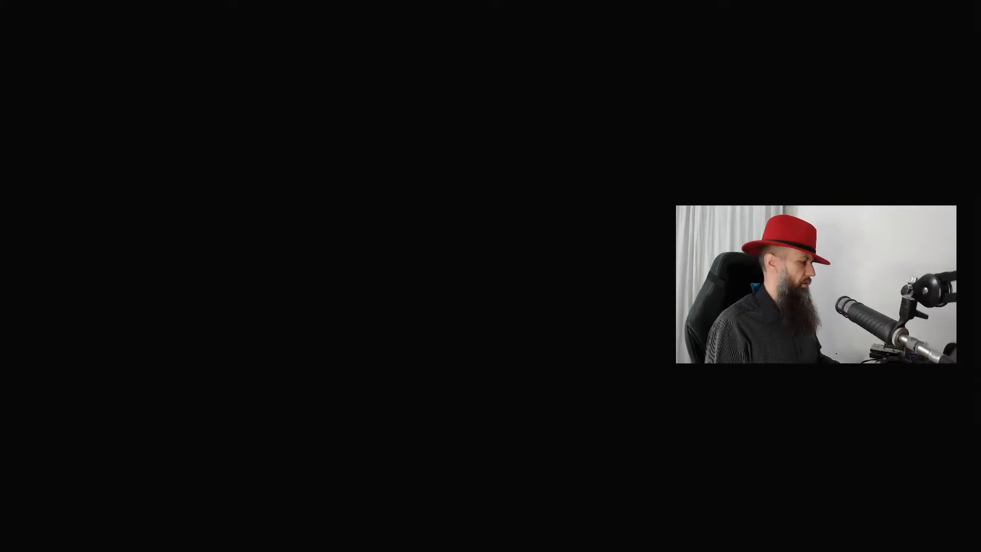